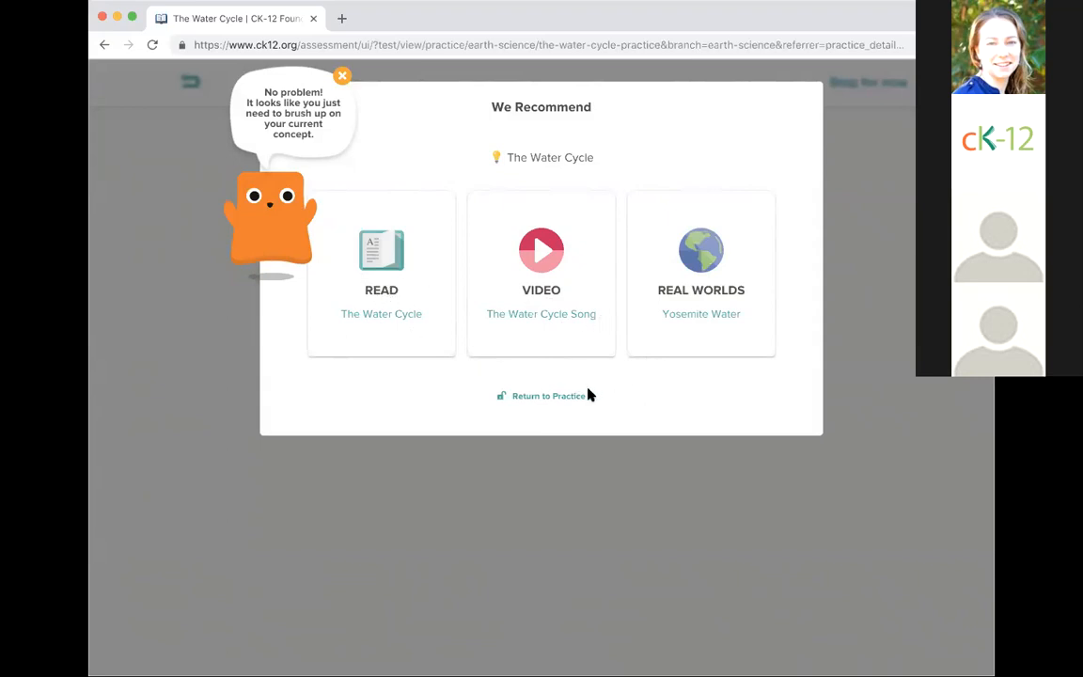
- Leave The Water Cycle practice session and start customizing its practice set as a new quiz
click(566, 398)
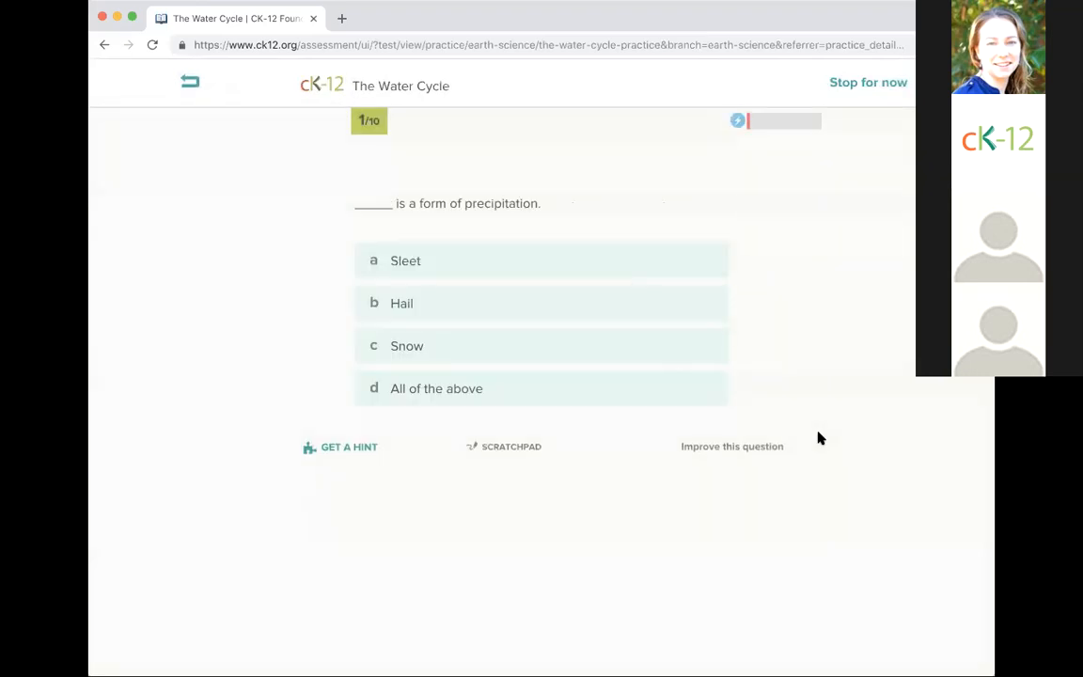
click(189, 83)
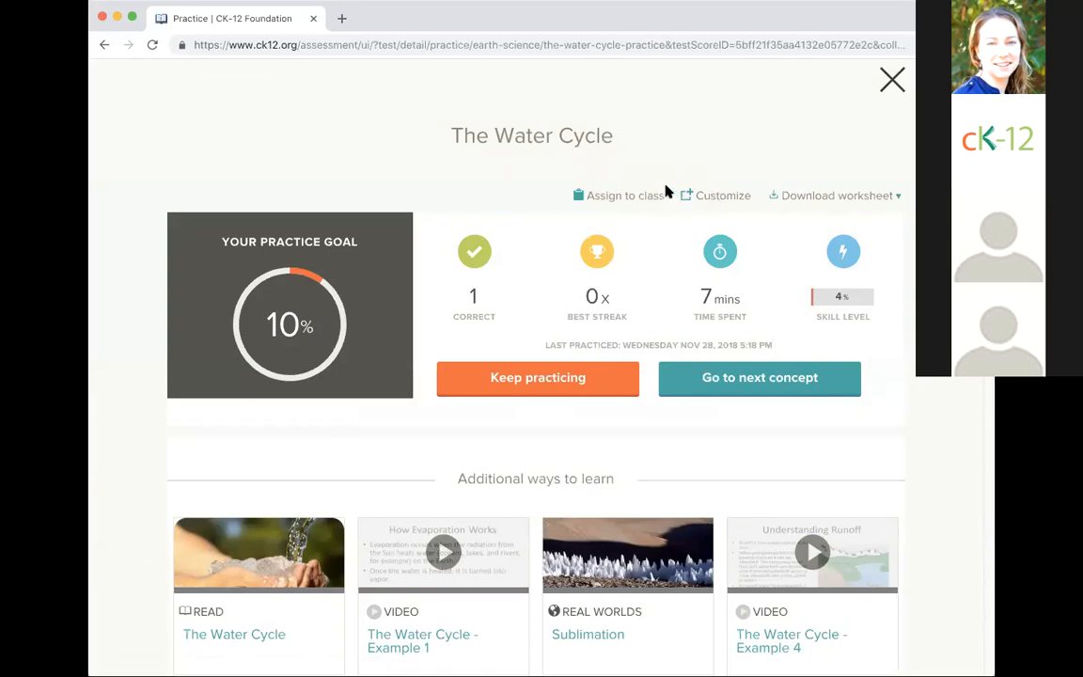
click(728, 196)
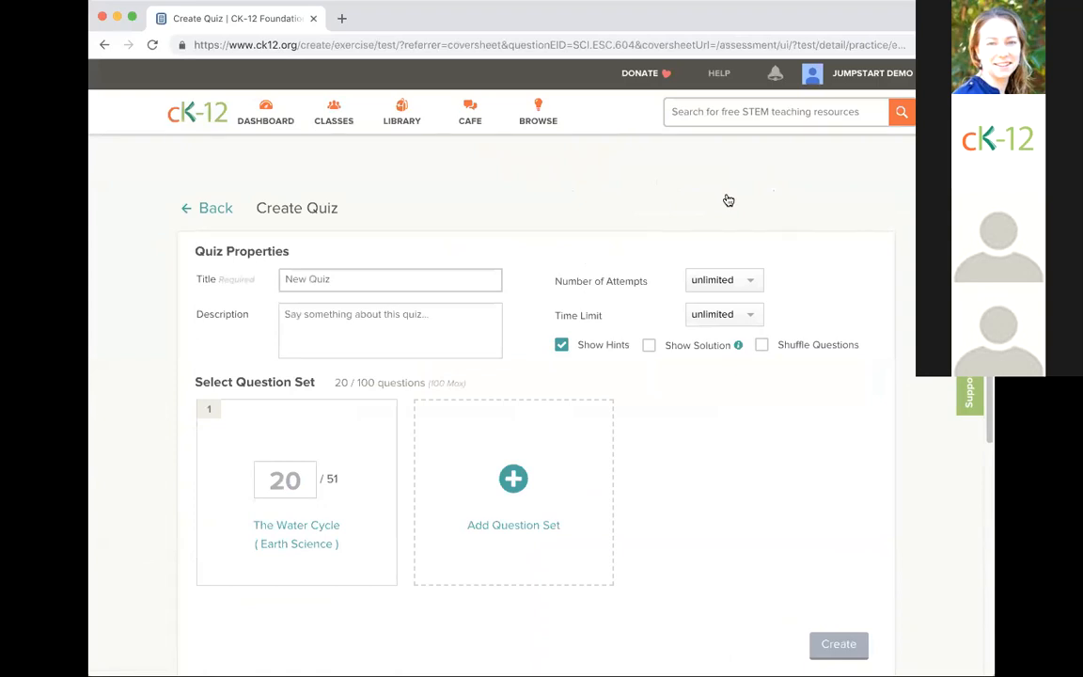
- Title the quiz "Demo for November 28" and enter "Specific instructions..." as its description
scroll(400, 268, down, 3)
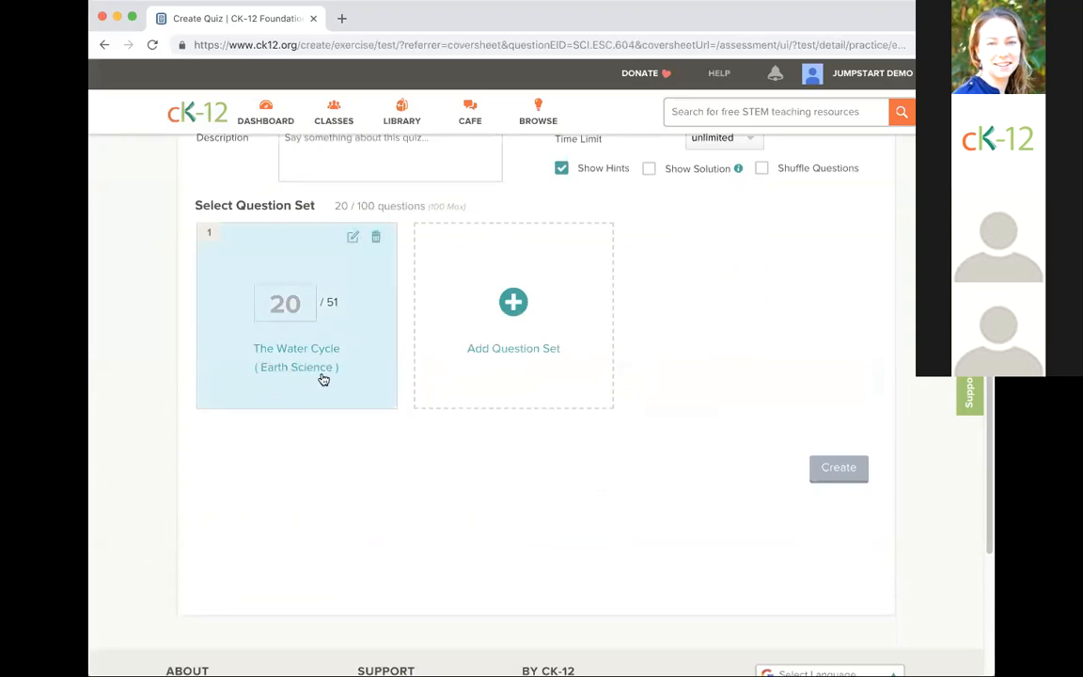
scroll(326, 362, up, 1)
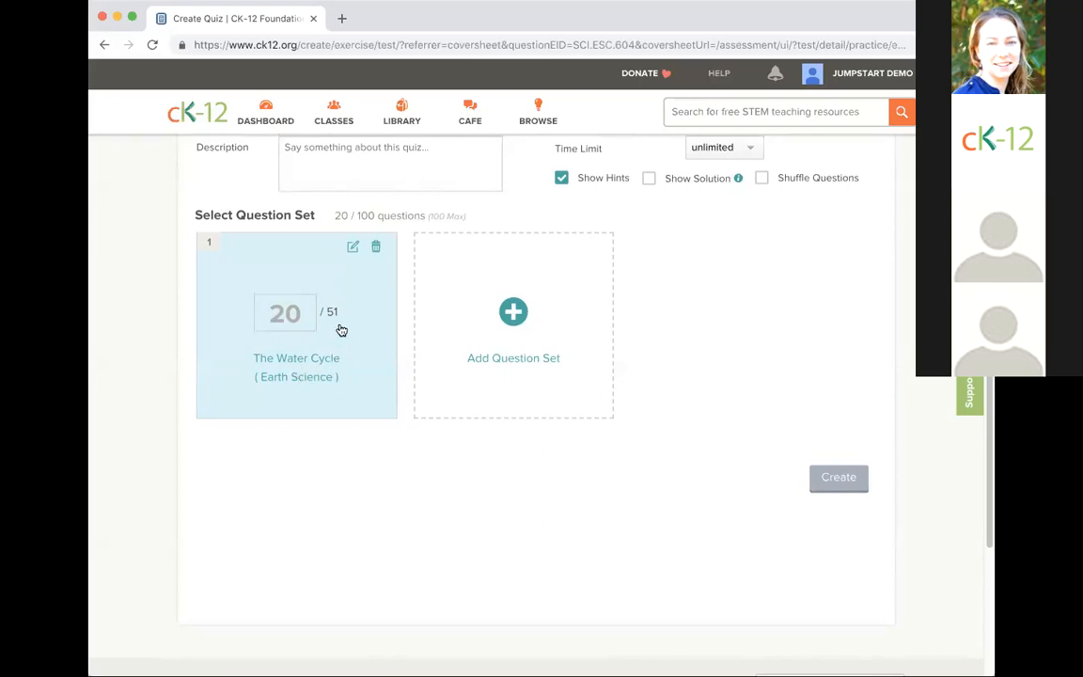
scroll(301, 340, up, 1)
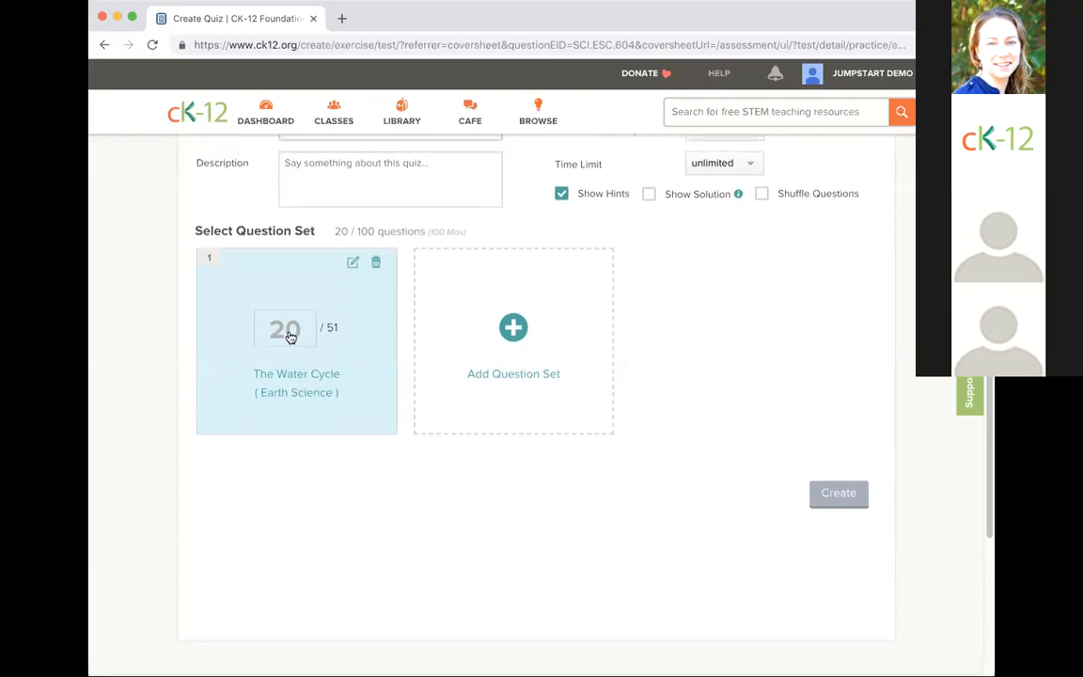
scroll(290, 337, up, 4)
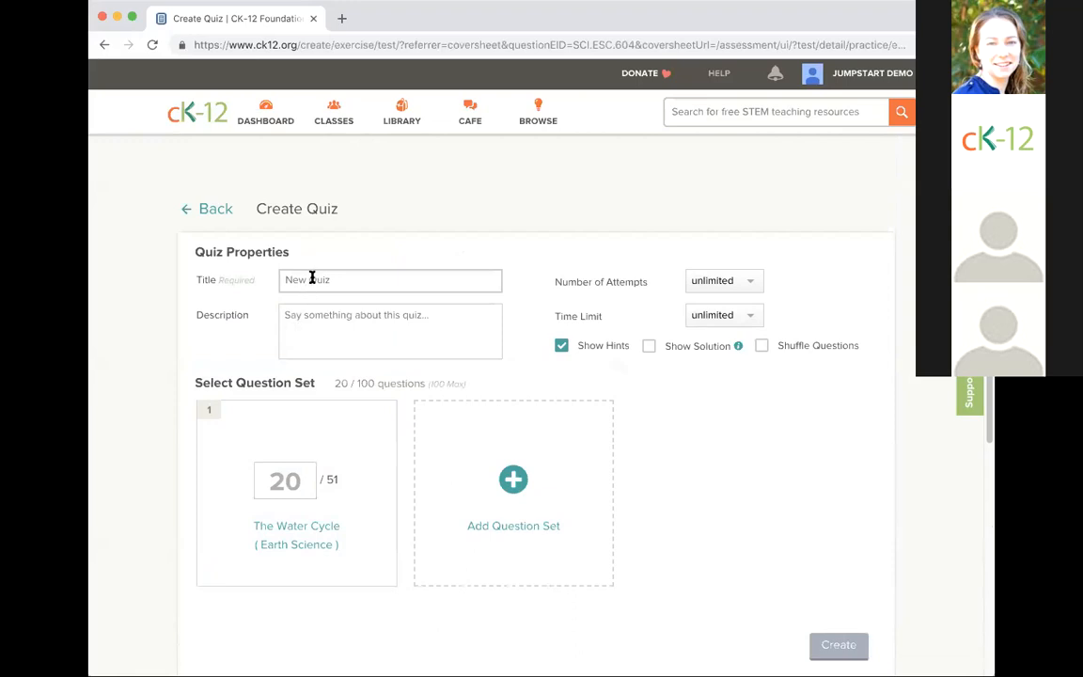
click(445, 281)
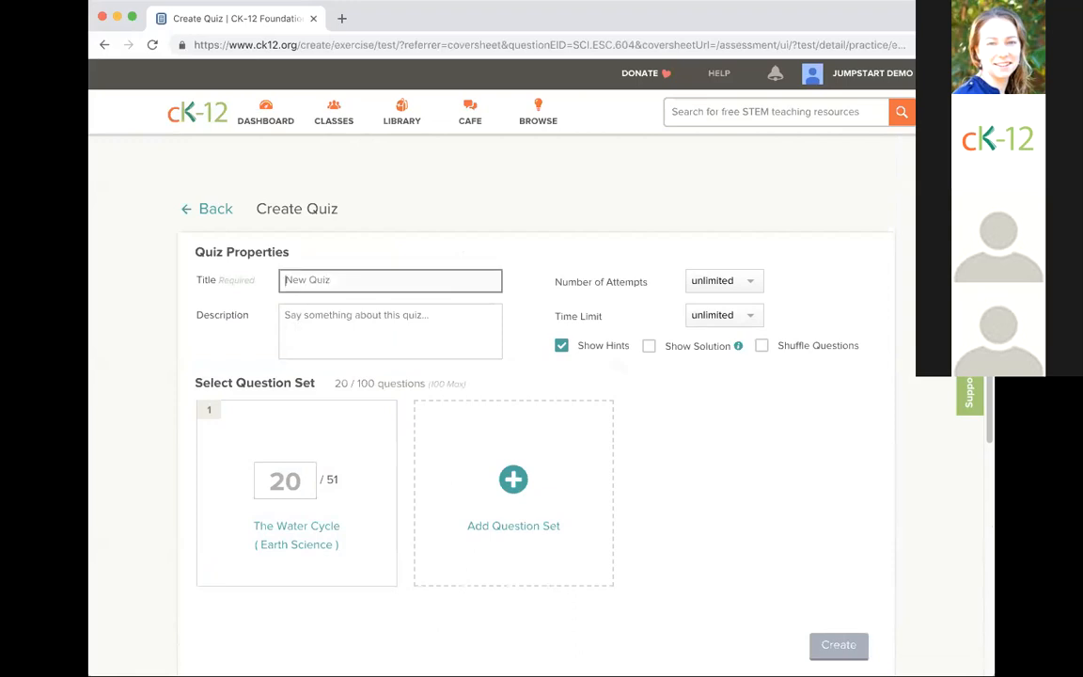
text(Demo for November 28)
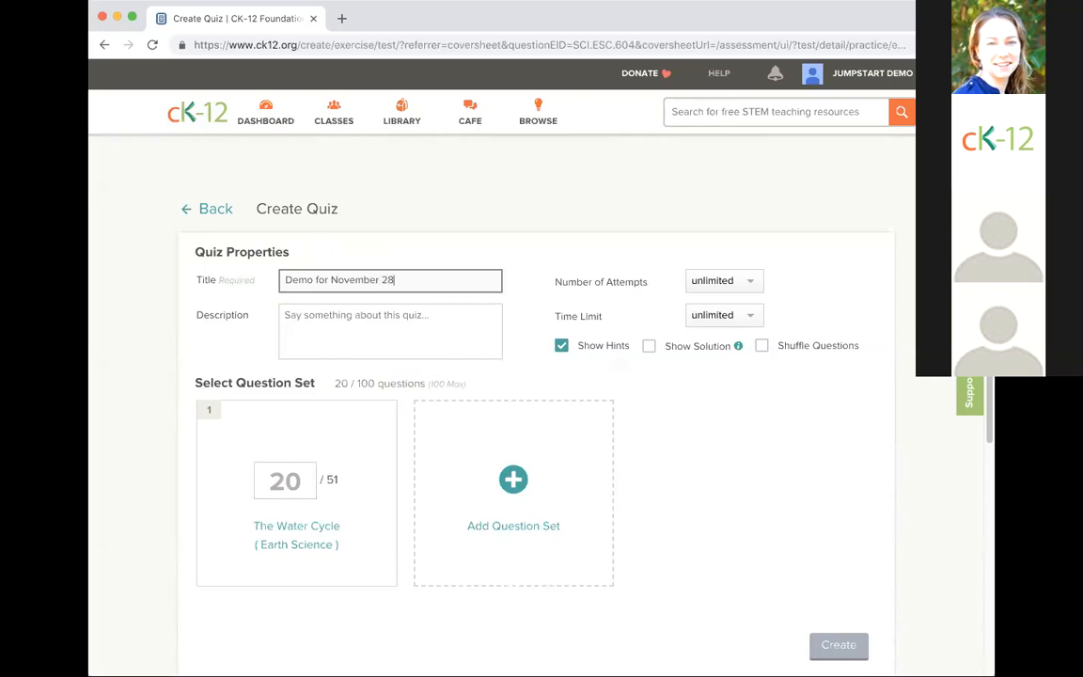
click(406, 332)
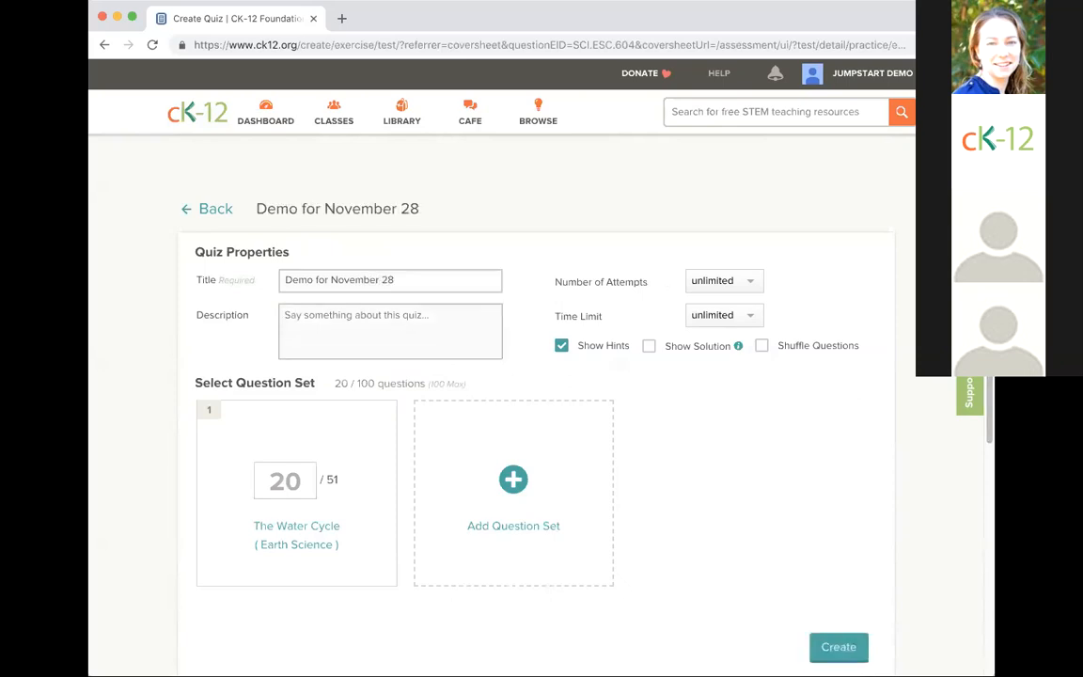
text(Specific instructions...)
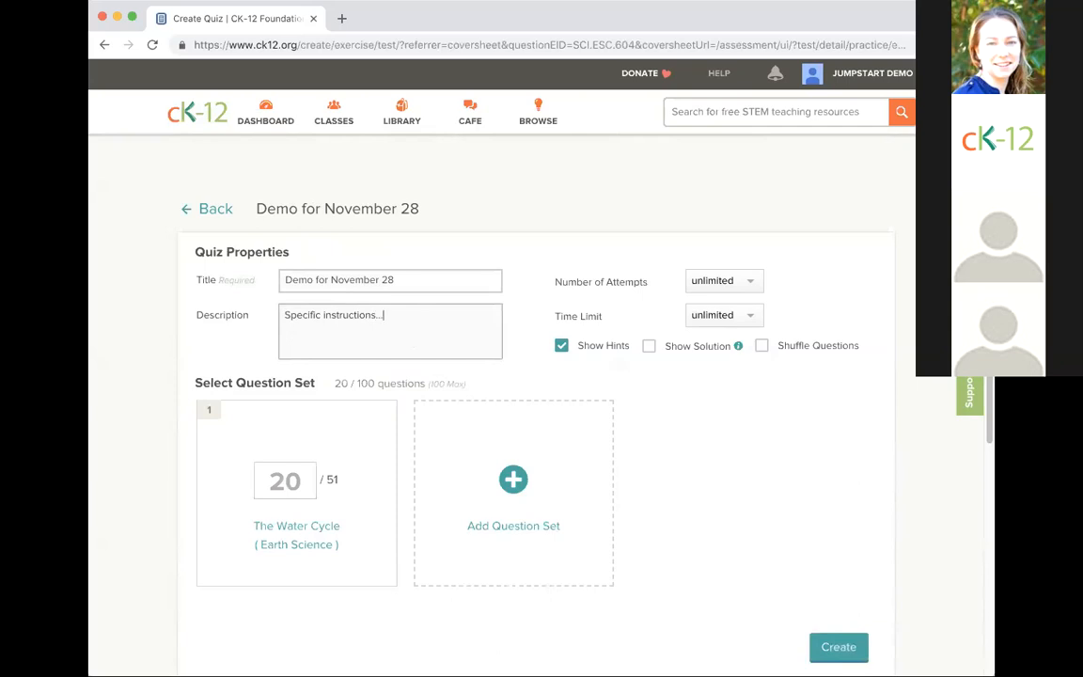
- Try limiting the quiz to 1 attempt, and restore unlimited attempts
scroll(837, 290, down, 1)
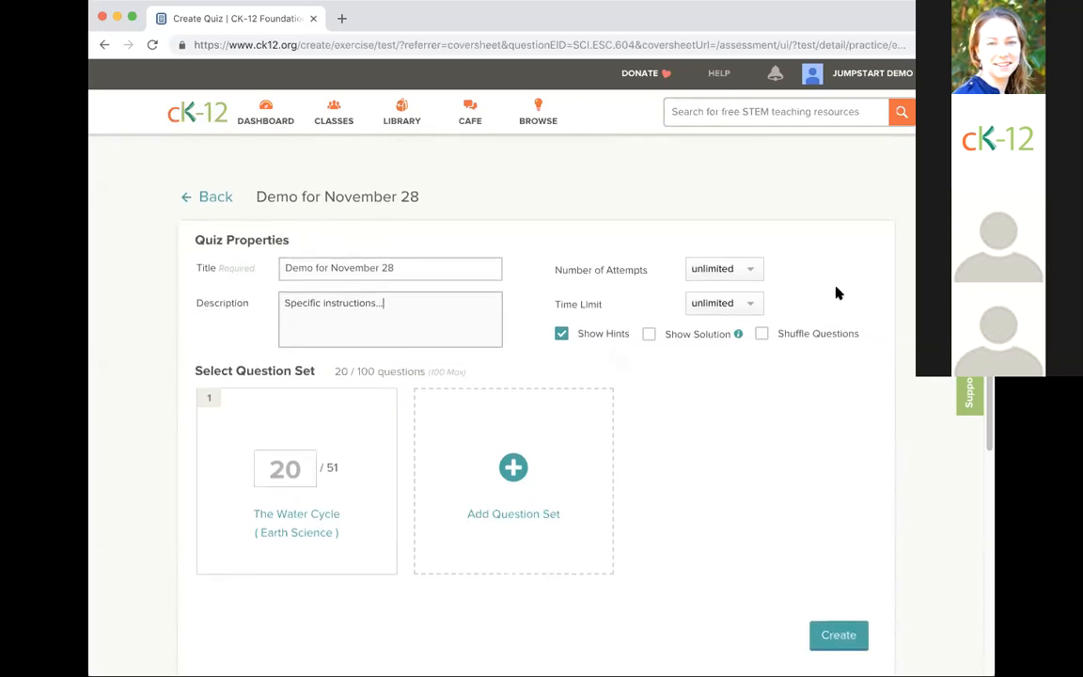
click(751, 272)
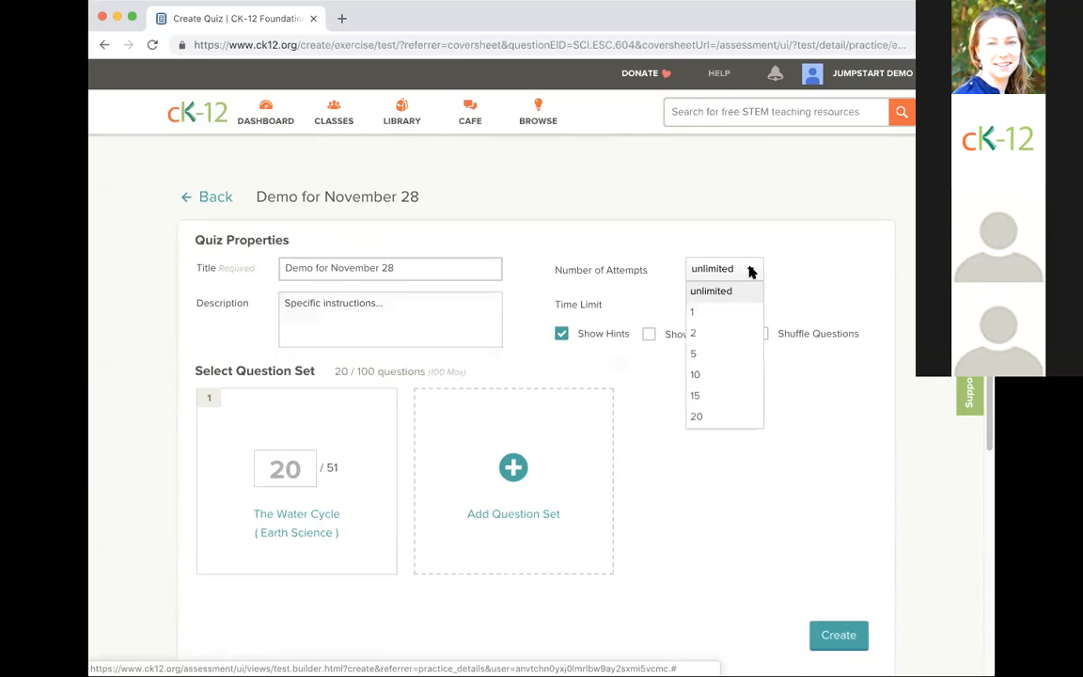
click(722, 315)
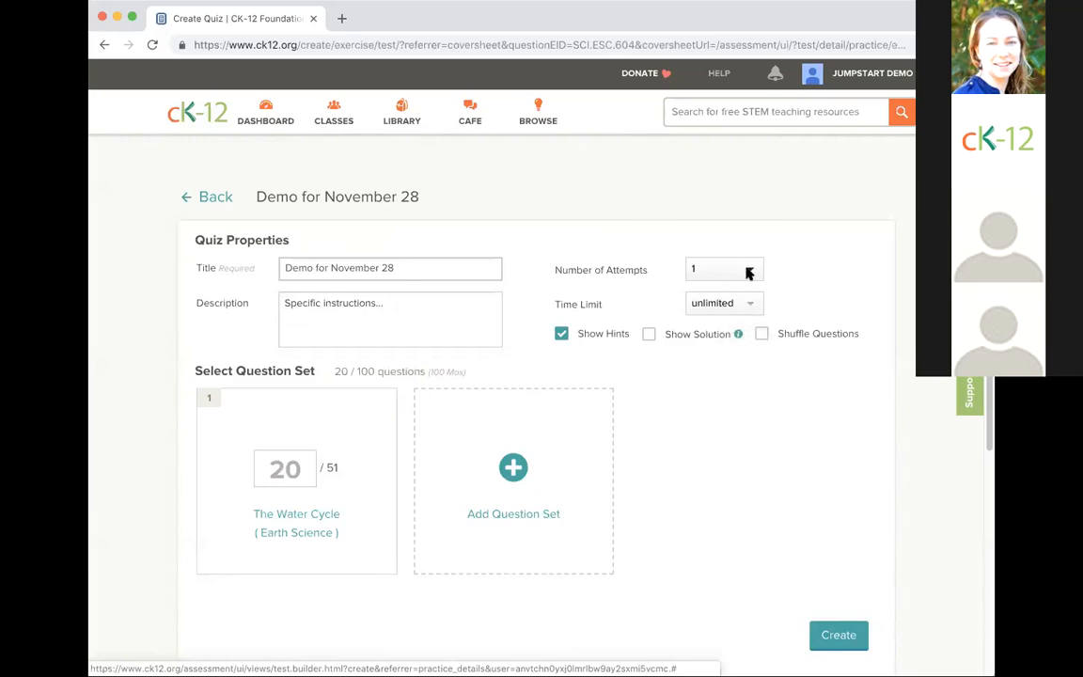
click(747, 271)
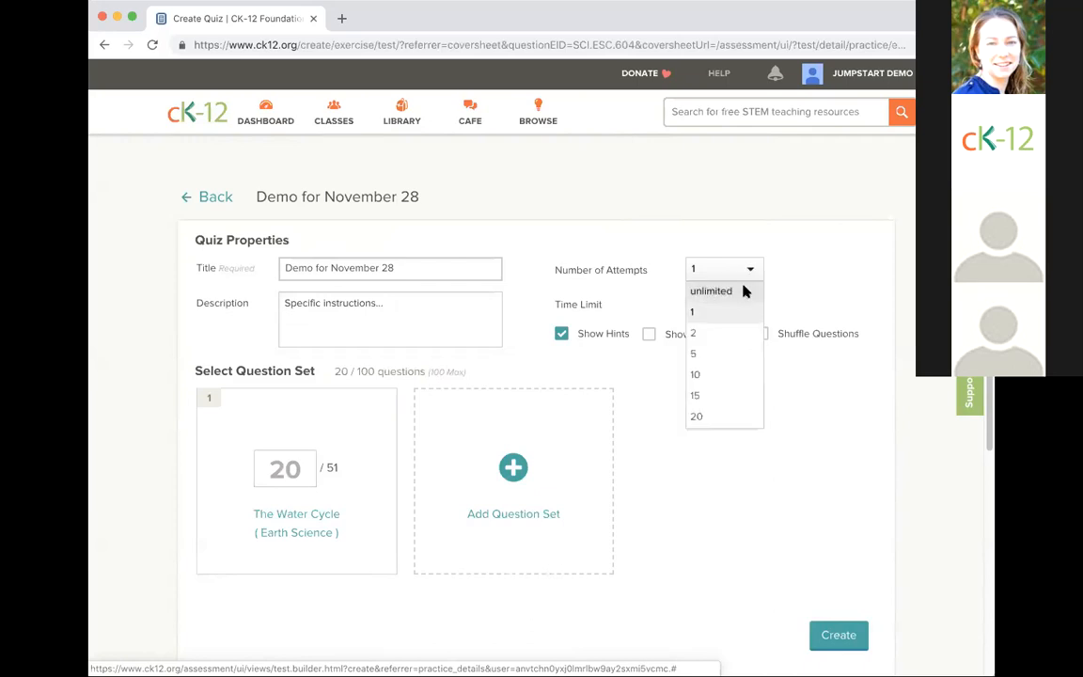
click(743, 291)
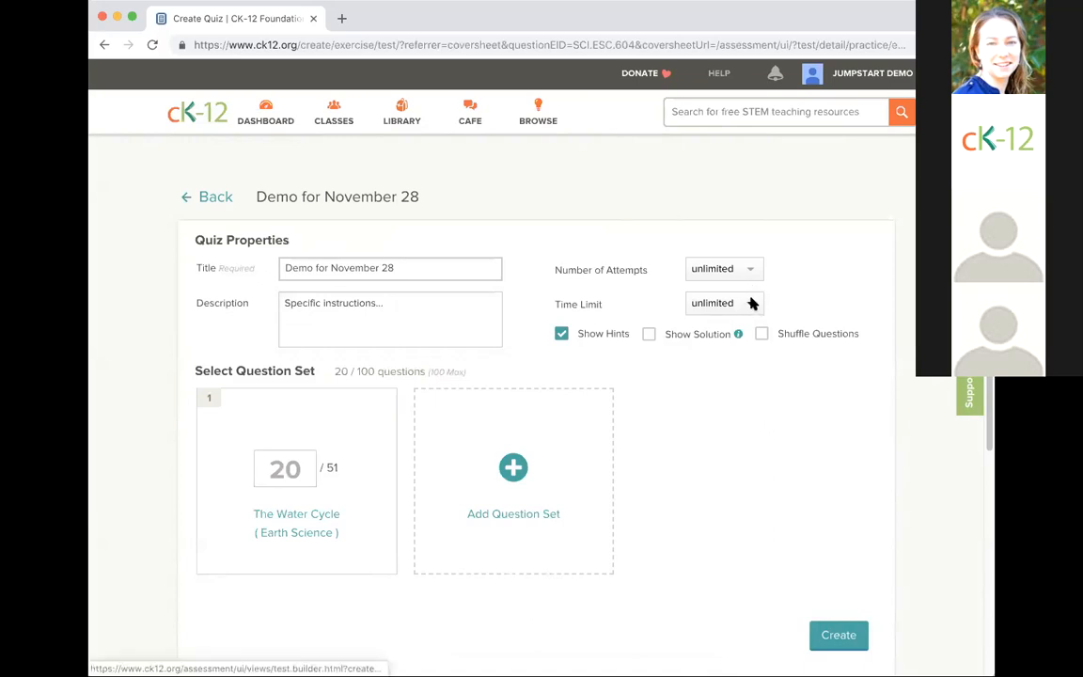
- Try a time limit in minutes with 1 attempt, and return the number of attempts to unlimited
click(752, 303)
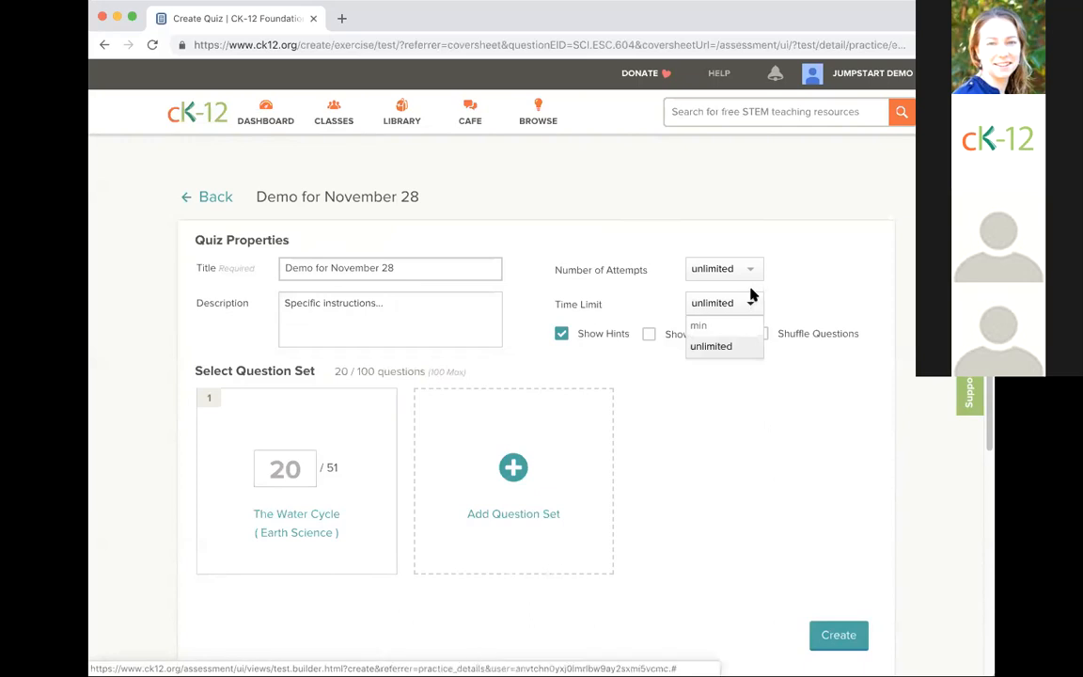
click(746, 270)
click(748, 307)
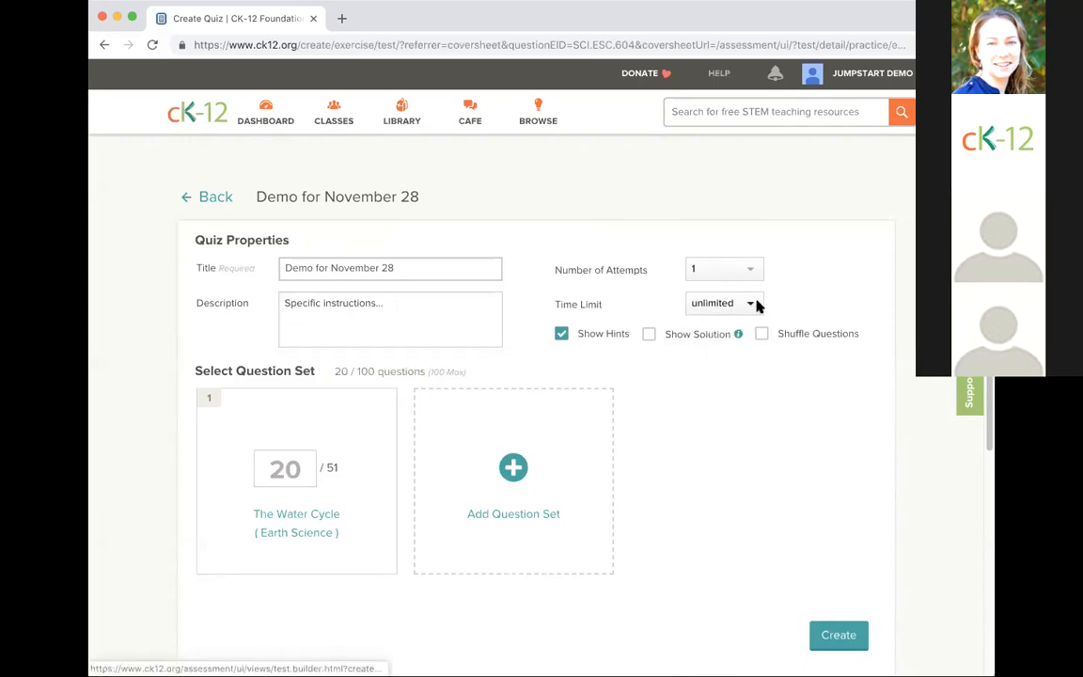
click(754, 303)
click(750, 324)
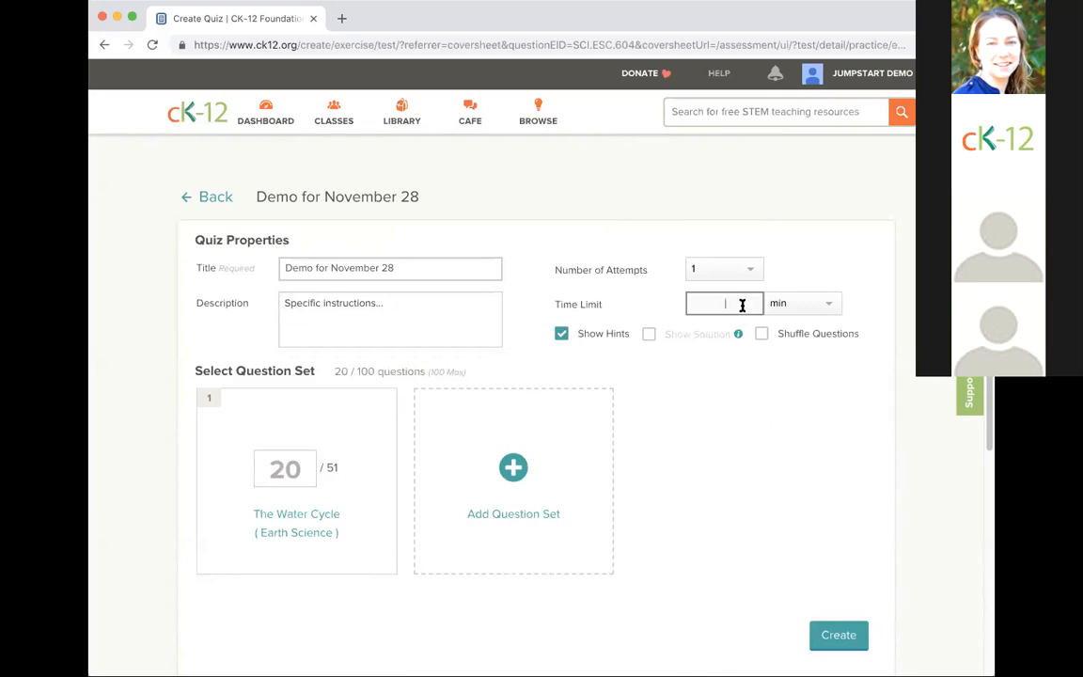
click(751, 270)
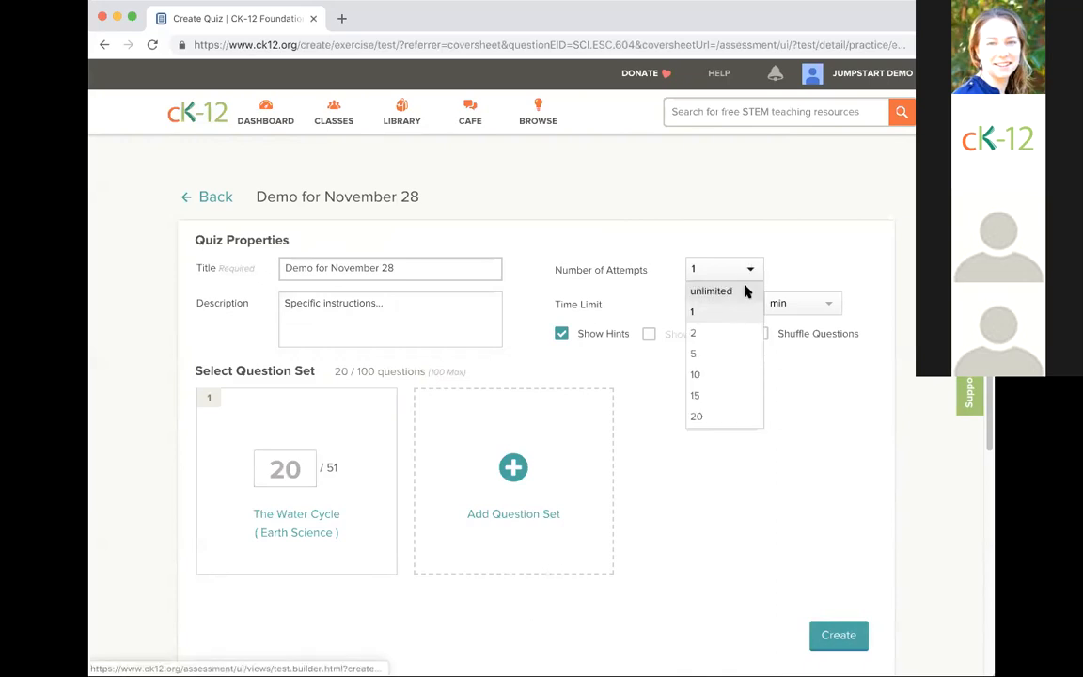
click(745, 289)
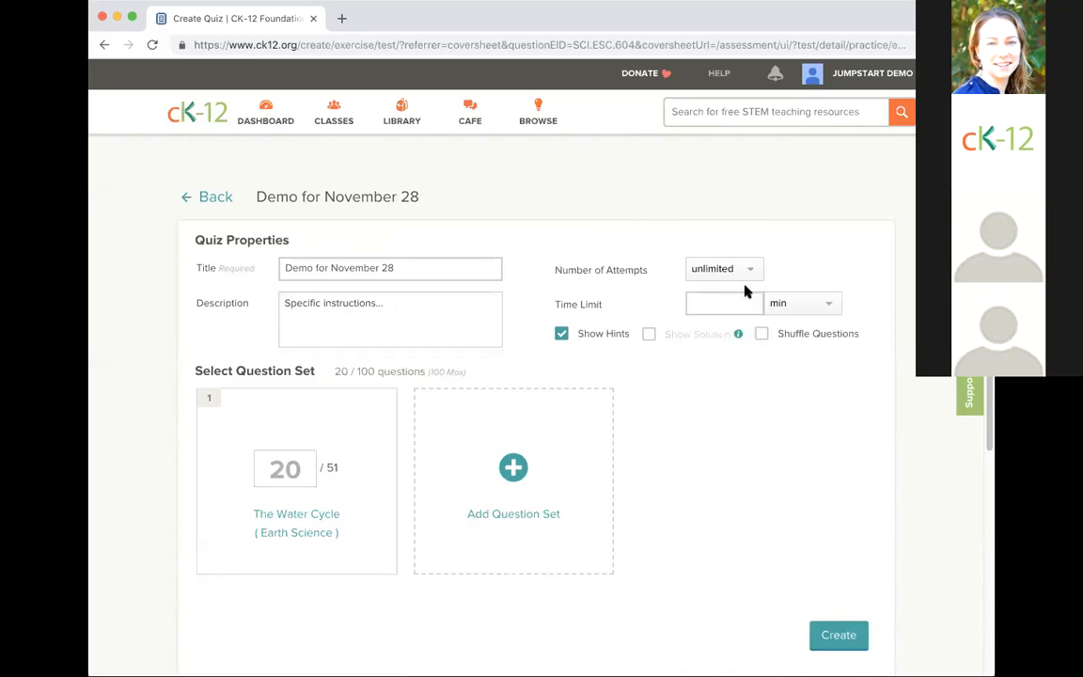
- Turn off hints and turn on question shuffling for the quiz
click(561, 336)
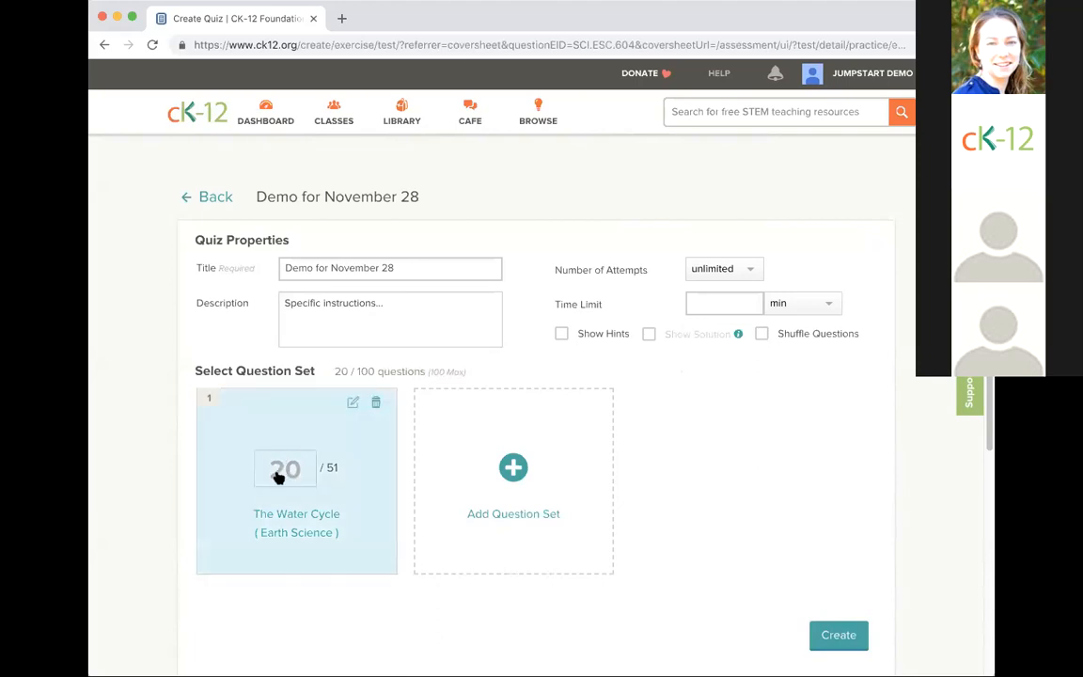
click(762, 334)
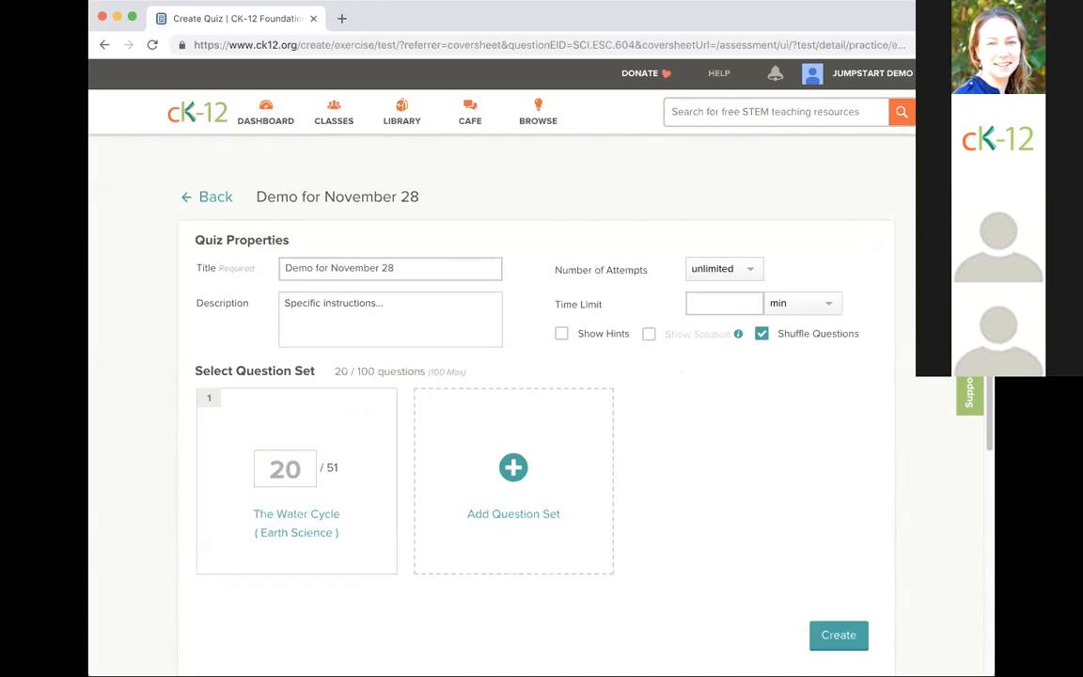
- Set the quiz's number of attempts to 1 and its time limit to unlimited
click(724, 268)
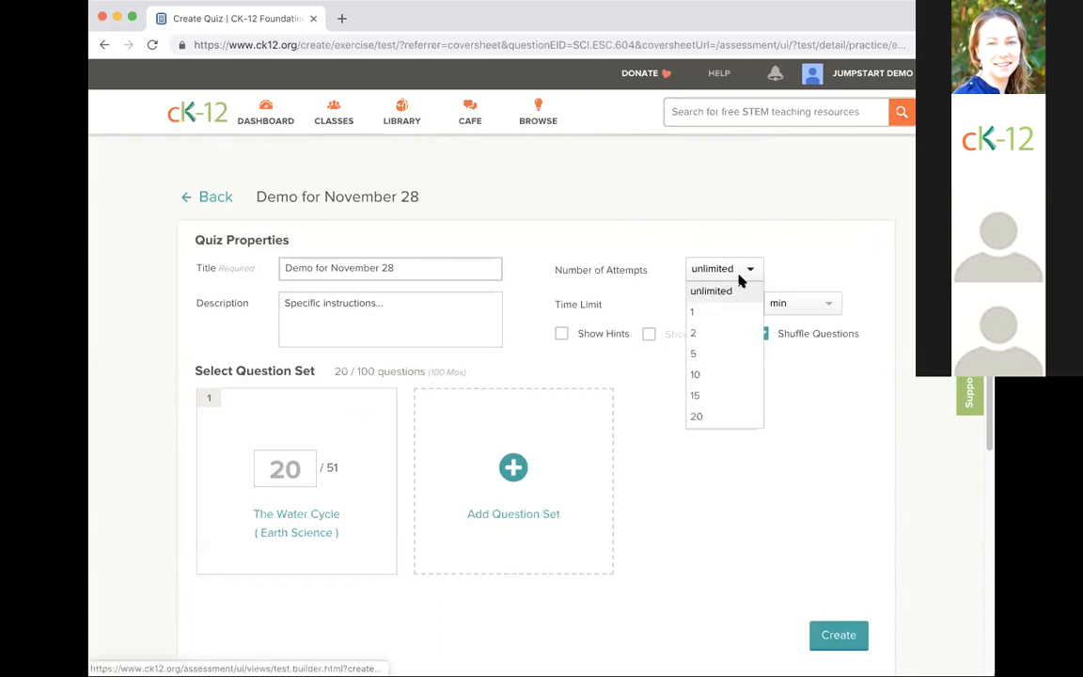
click(732, 309)
click(804, 304)
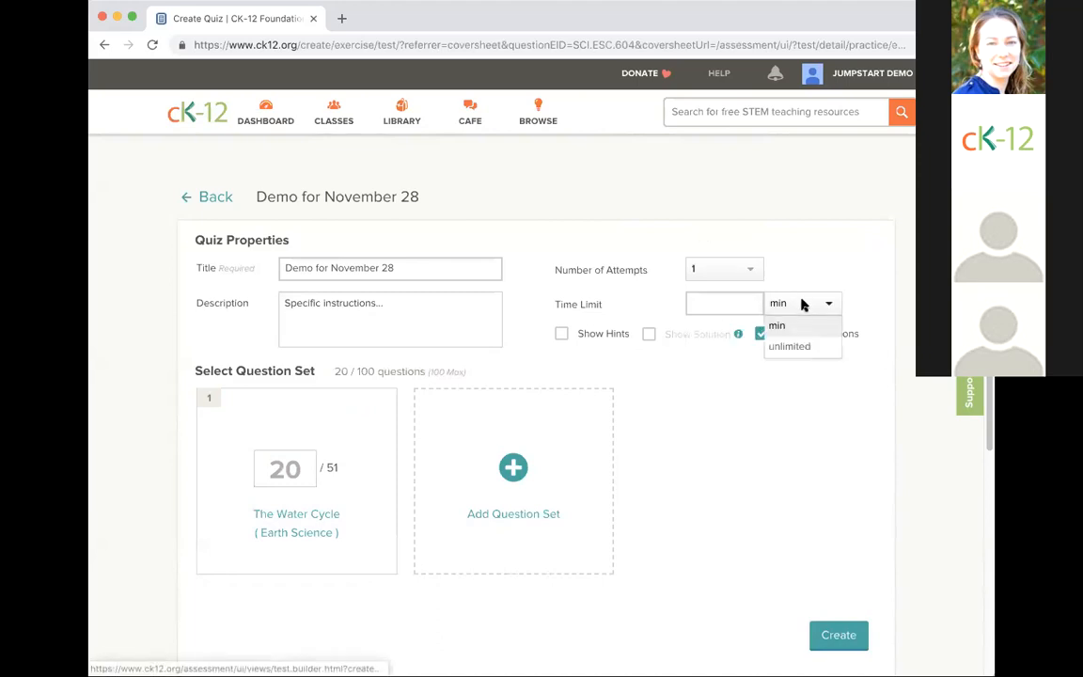
click(804, 347)
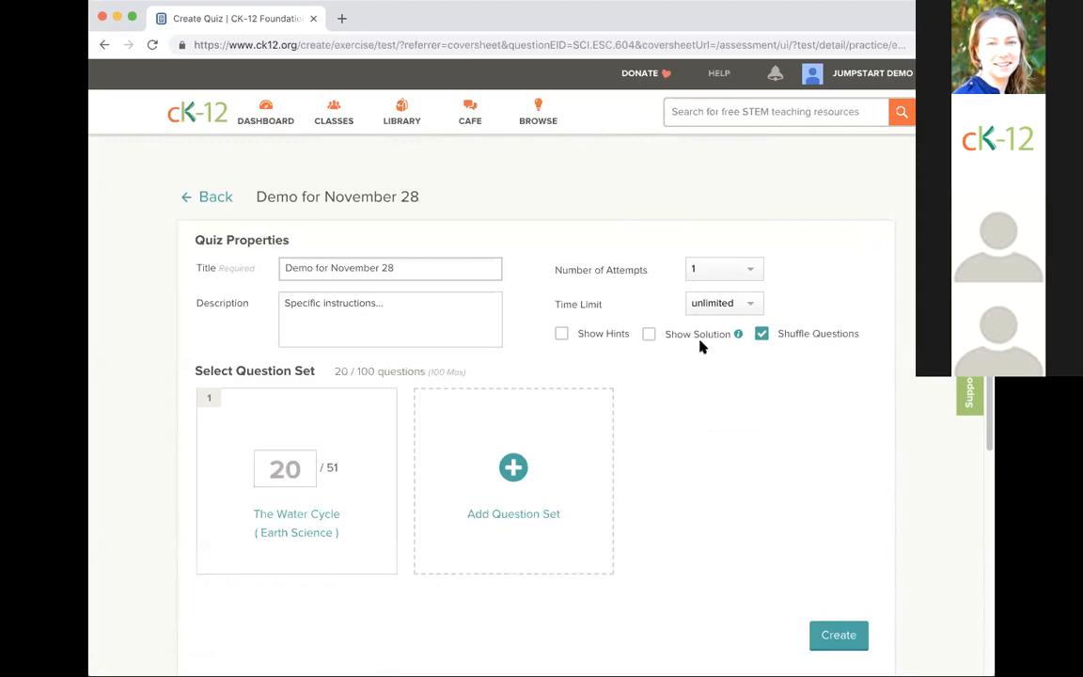
- Open The Water Cycle question set for editing and review its list of selected and unselected questions
mouse_move(738, 336)
mouse_move(359, 436)
mouse_move(324, 445)
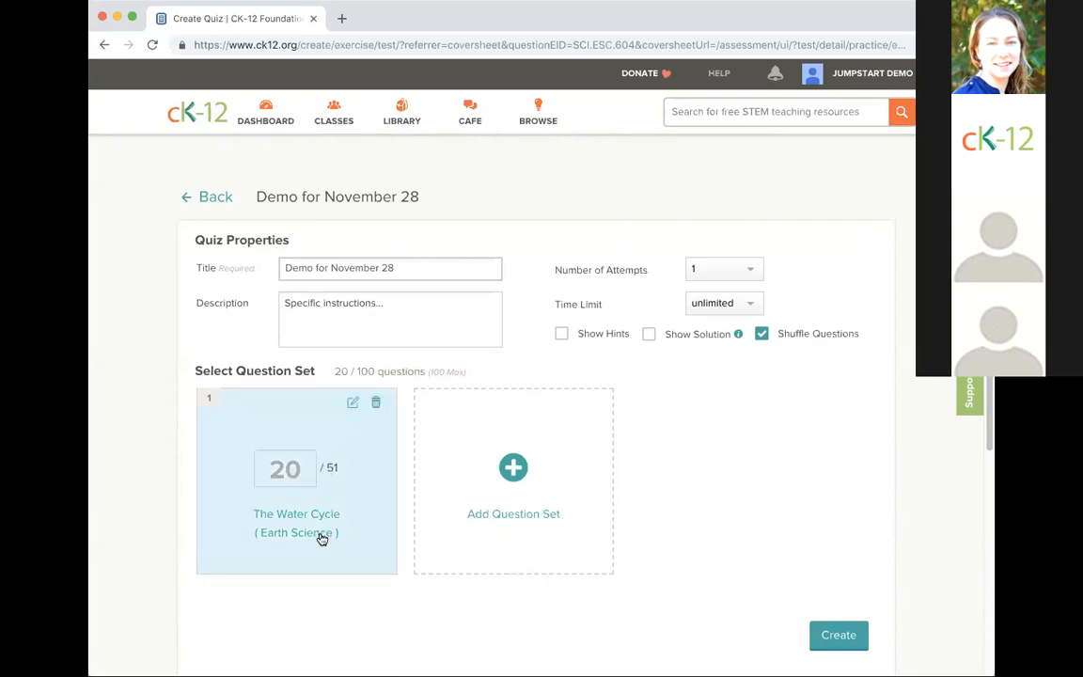
click(353, 404)
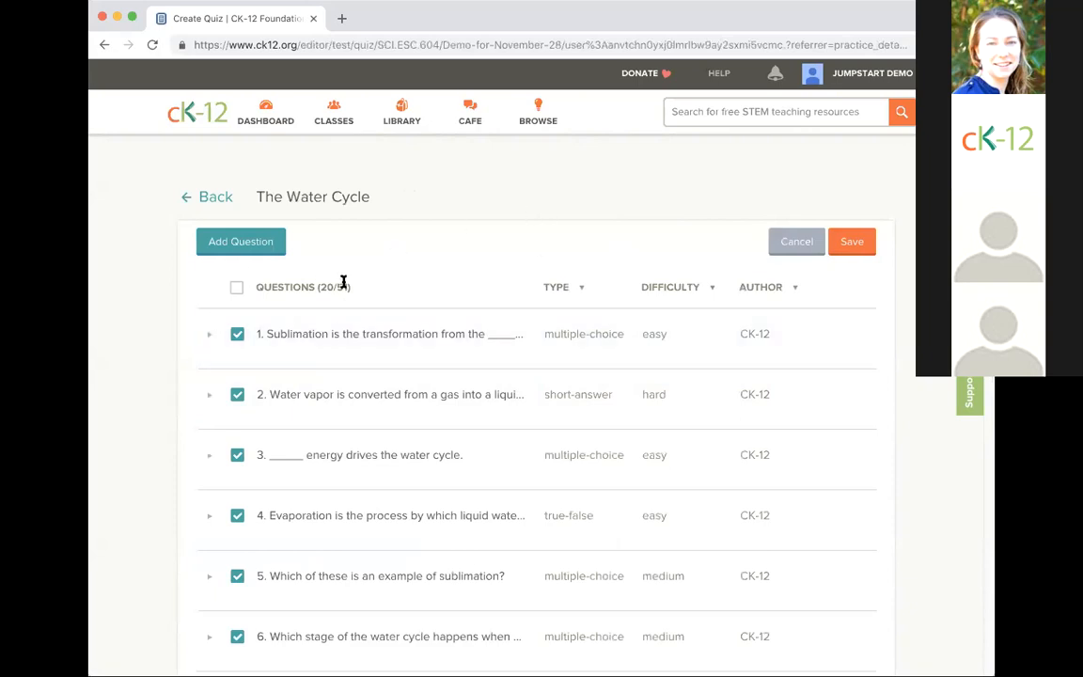
scroll(900, 344, down, 3)
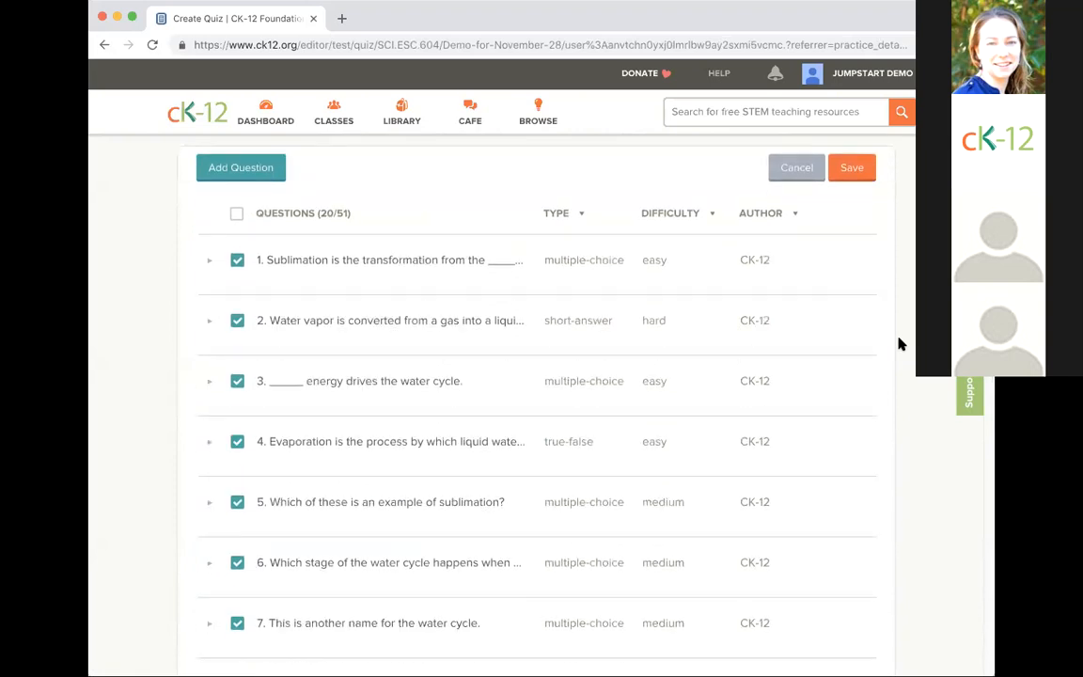
scroll(899, 344, down, 10)
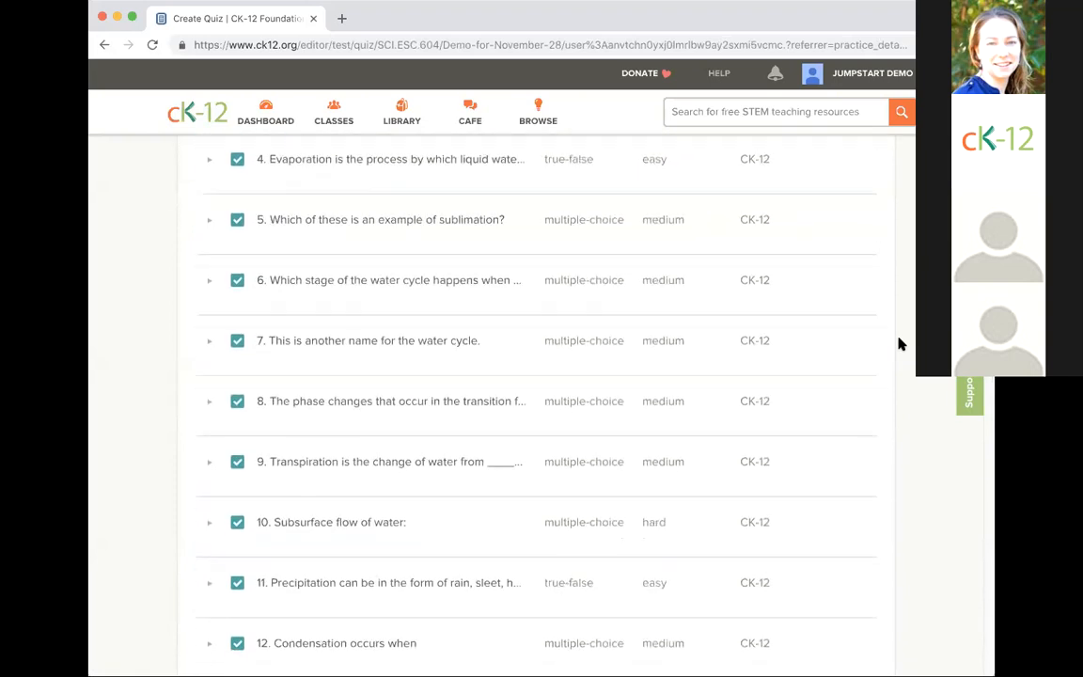
scroll(900, 344, down, 7)
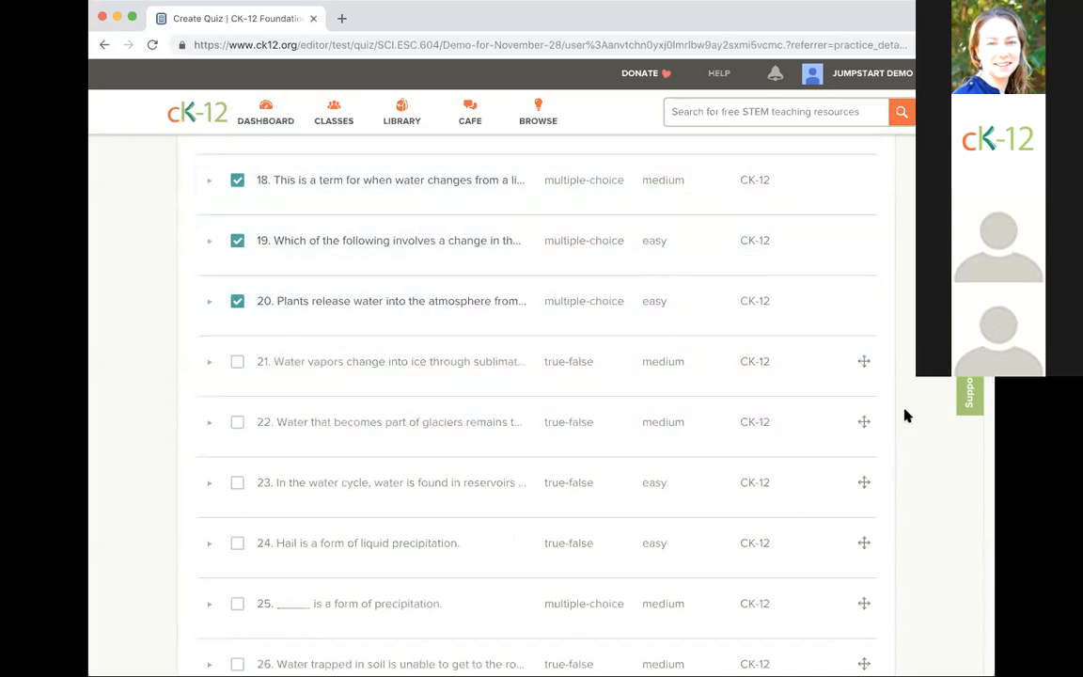
scroll(906, 416, down, 3)
scroll(906, 415, up, 20)
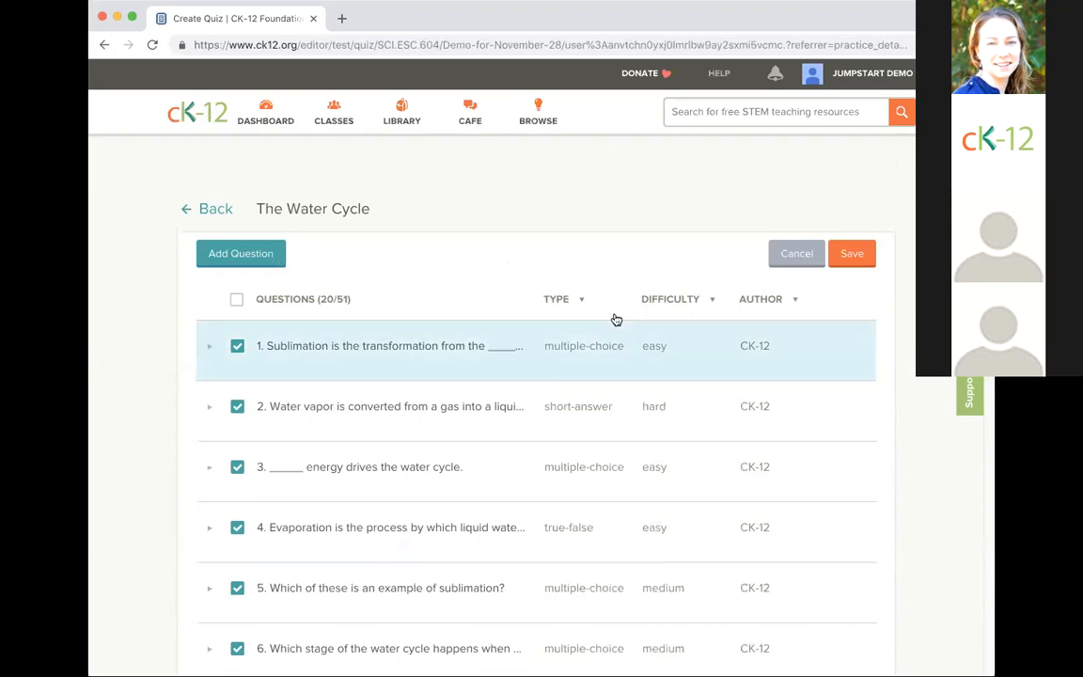
- Sort The Water Cycle questions by type so the true-false ones come first
click(559, 303)
click(559, 303)
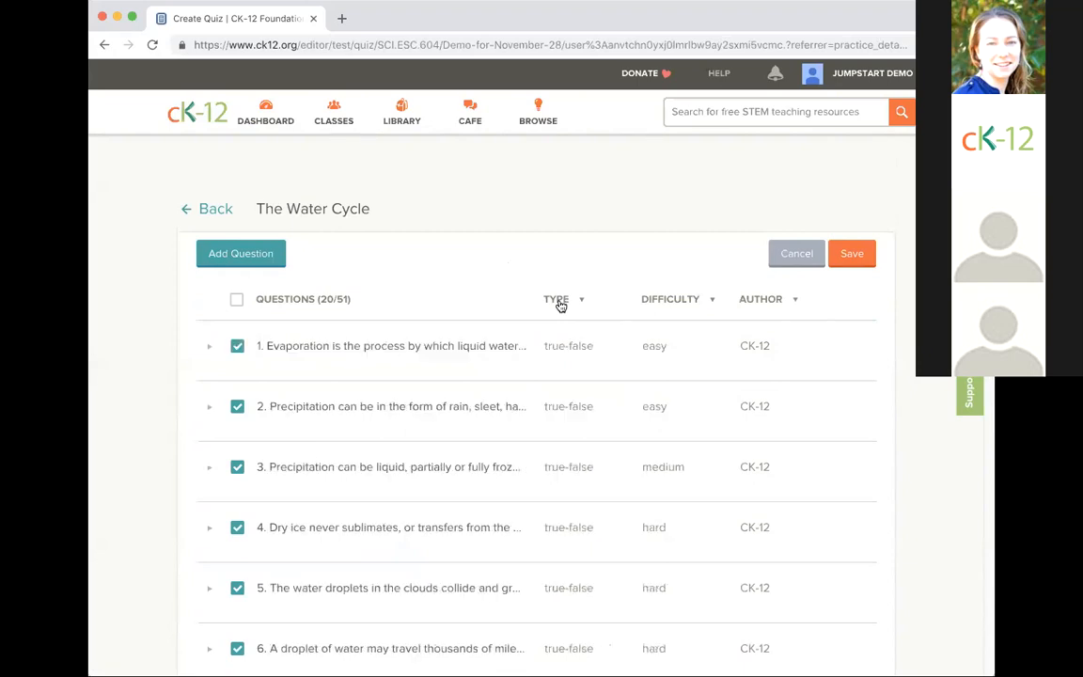
click(560, 302)
click(560, 303)
- Deselect the first four true-false questions in the sorted list to exclude them from the quiz
click(236, 346)
click(237, 406)
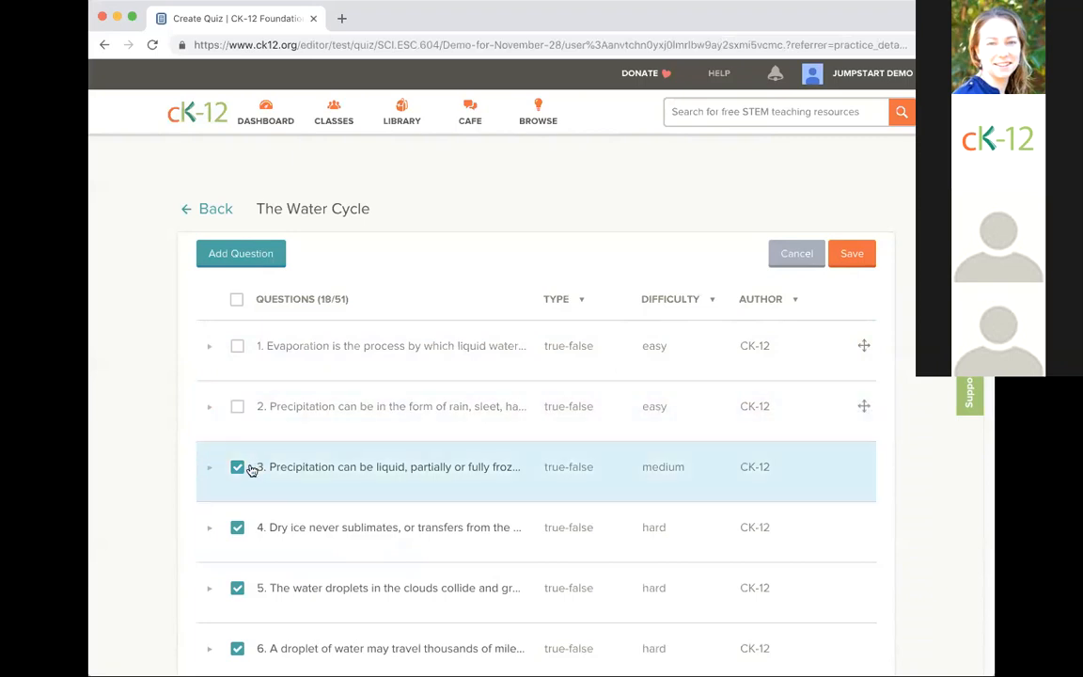
click(237, 466)
click(232, 523)
click(240, 530)
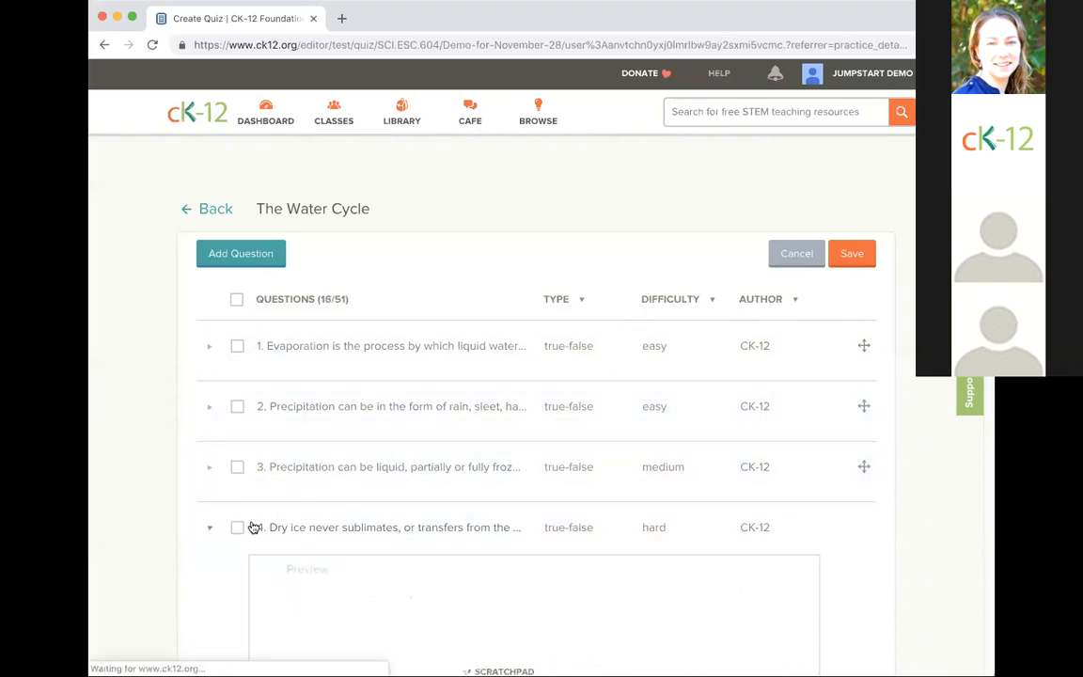
- Sort The Water Cycle questions by difficulty with the easy ones first and review the reordered list
click(664, 301)
scroll(660, 299, down, 4)
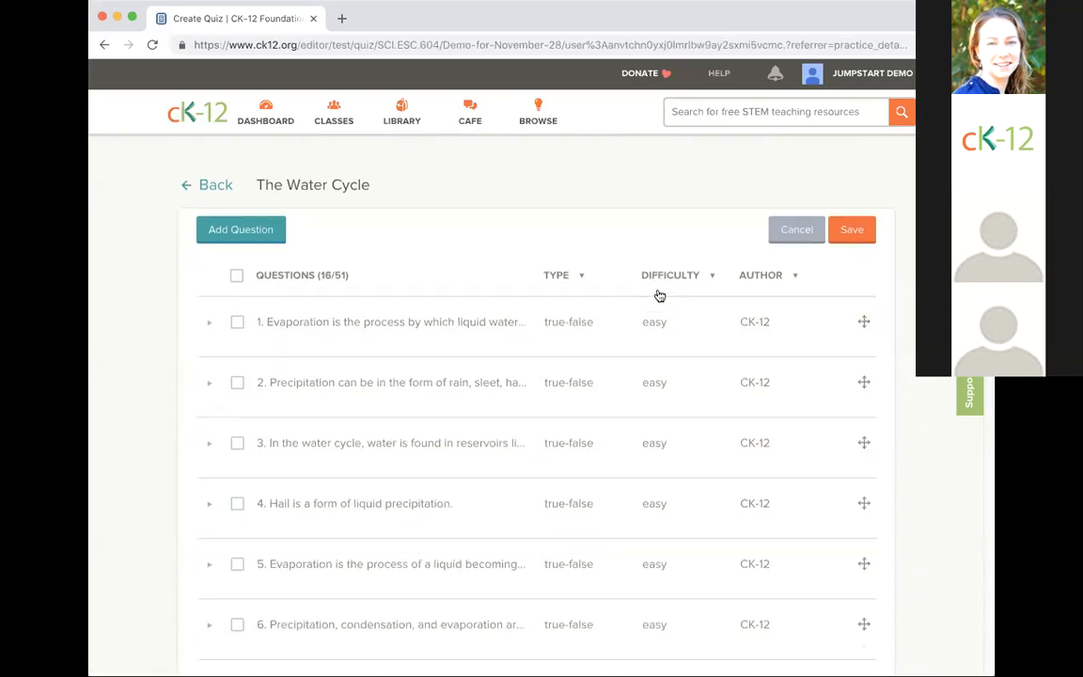
scroll(656, 294, down, 10)
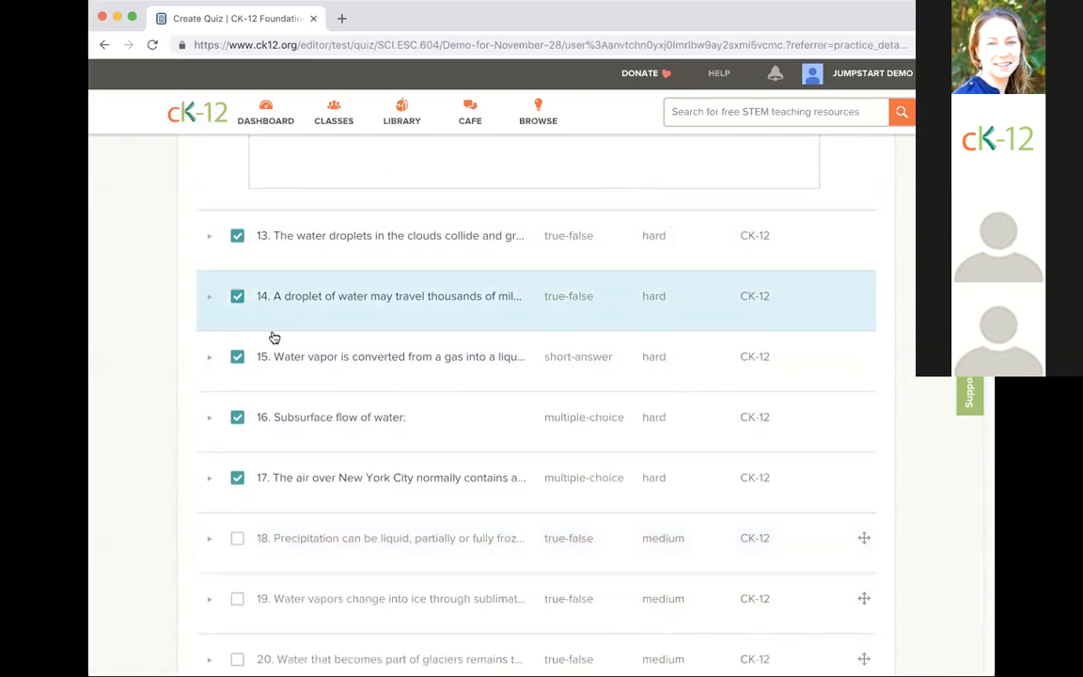
scroll(686, 437, up, 15)
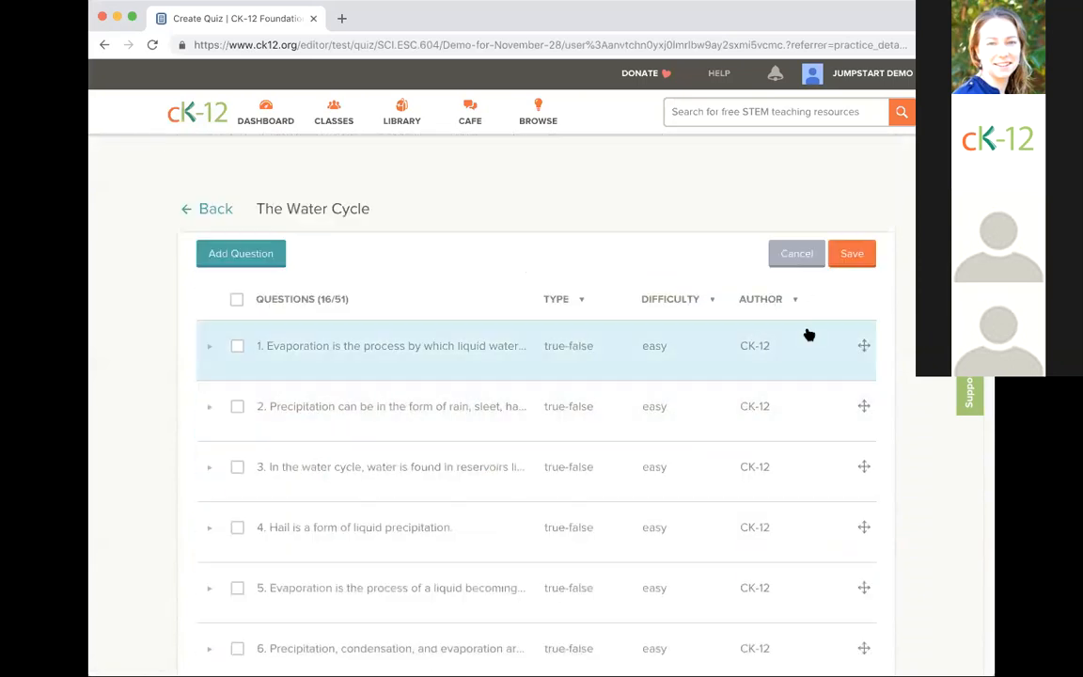
triple_click(864, 406)
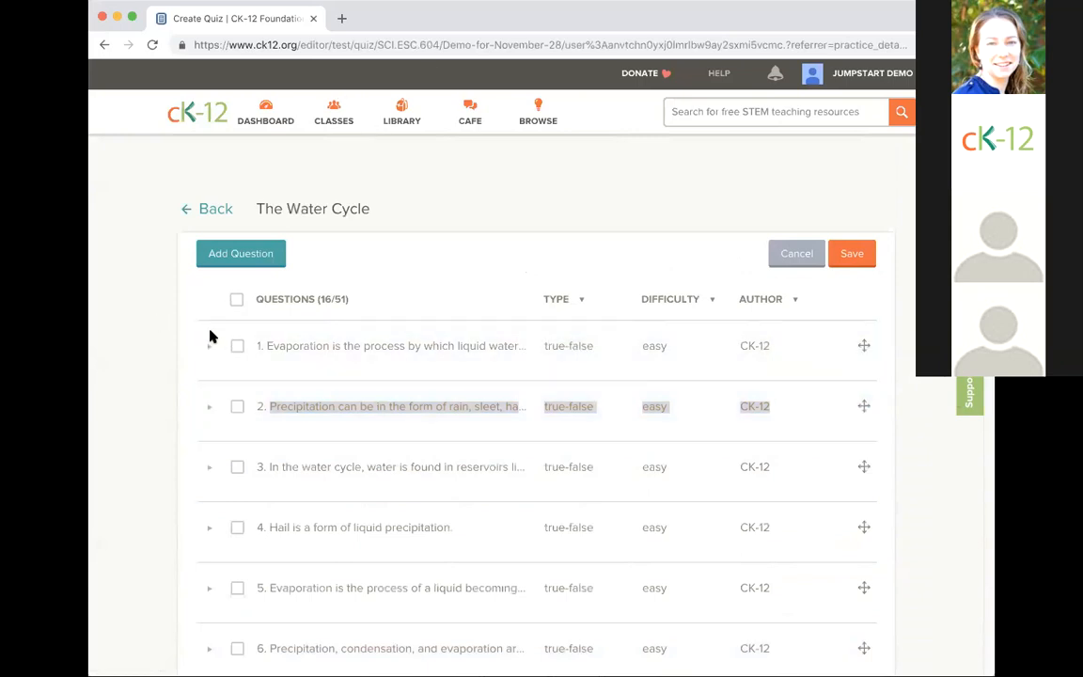
- Preview the first question, about evaporation converting liquid water to water vapor
click(208, 354)
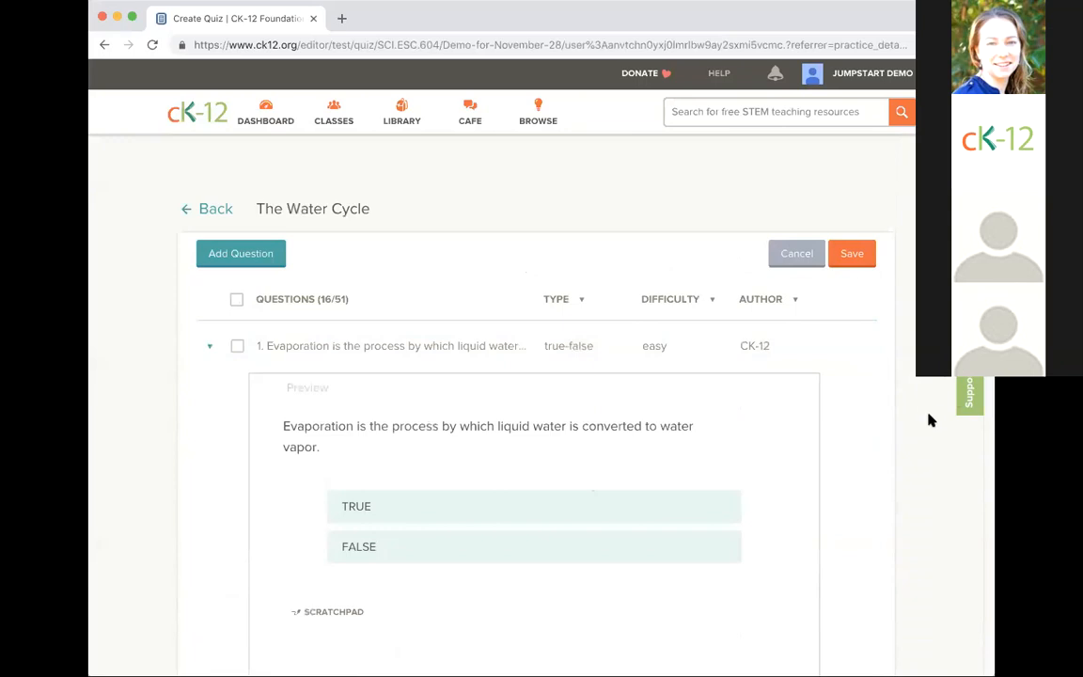
click(209, 348)
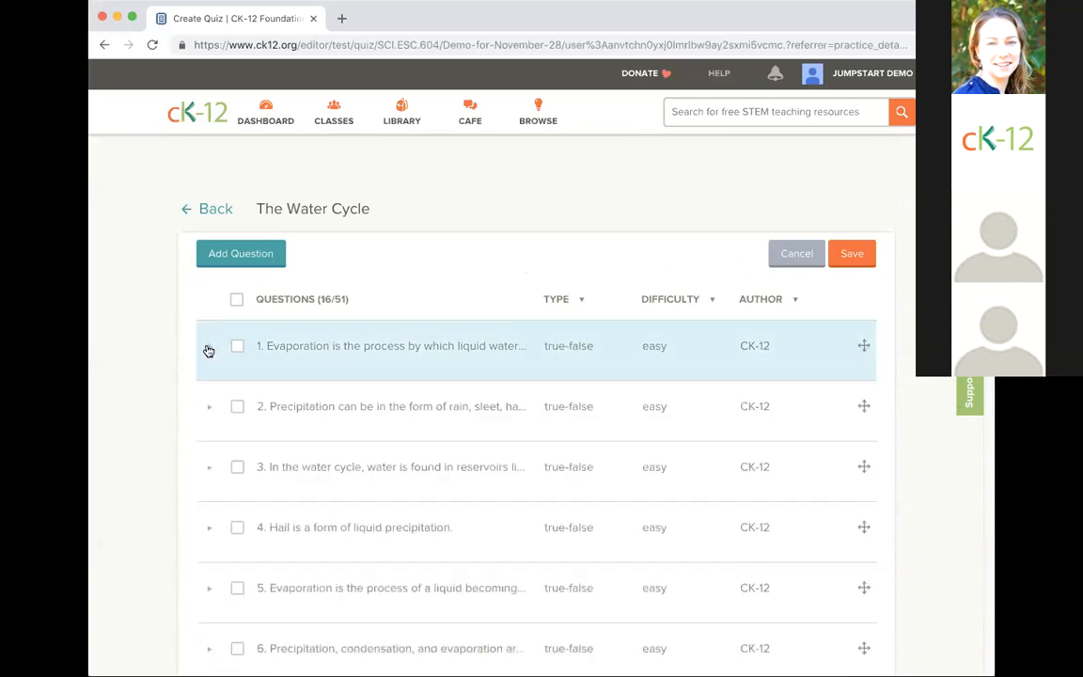
click(209, 348)
scroll(206, 351, down, 2)
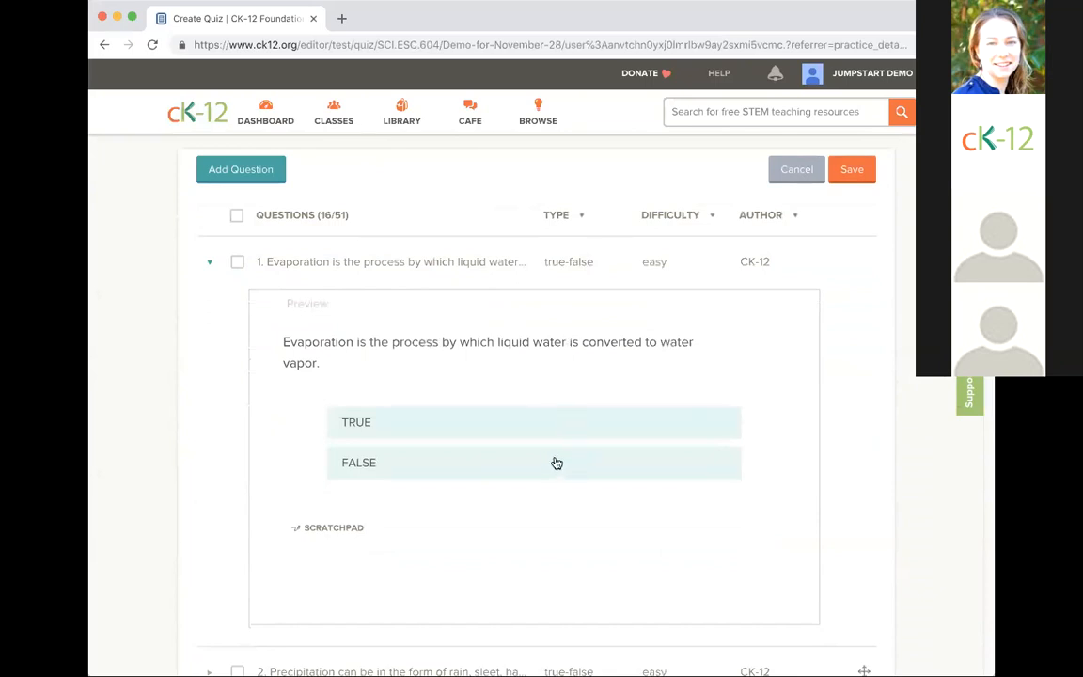
scroll(226, 498, down, 3)
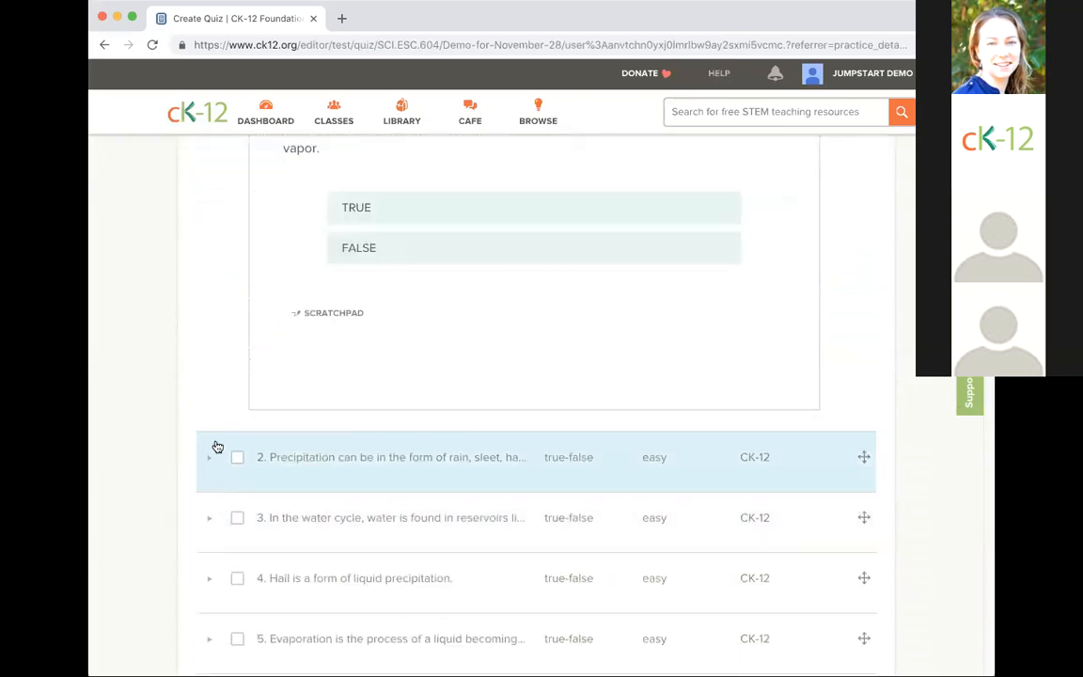
- Preview the question about precipitation as rain, sleet, hail, or snow and include it in the quiz
click(205, 462)
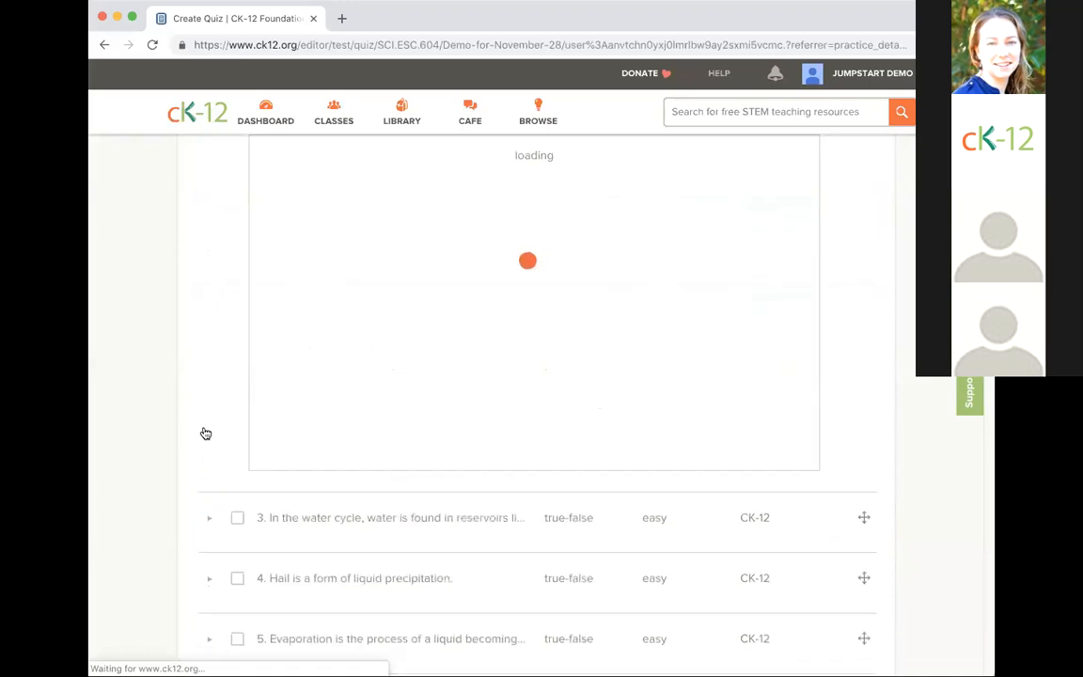
scroll(282, 357, up, 1)
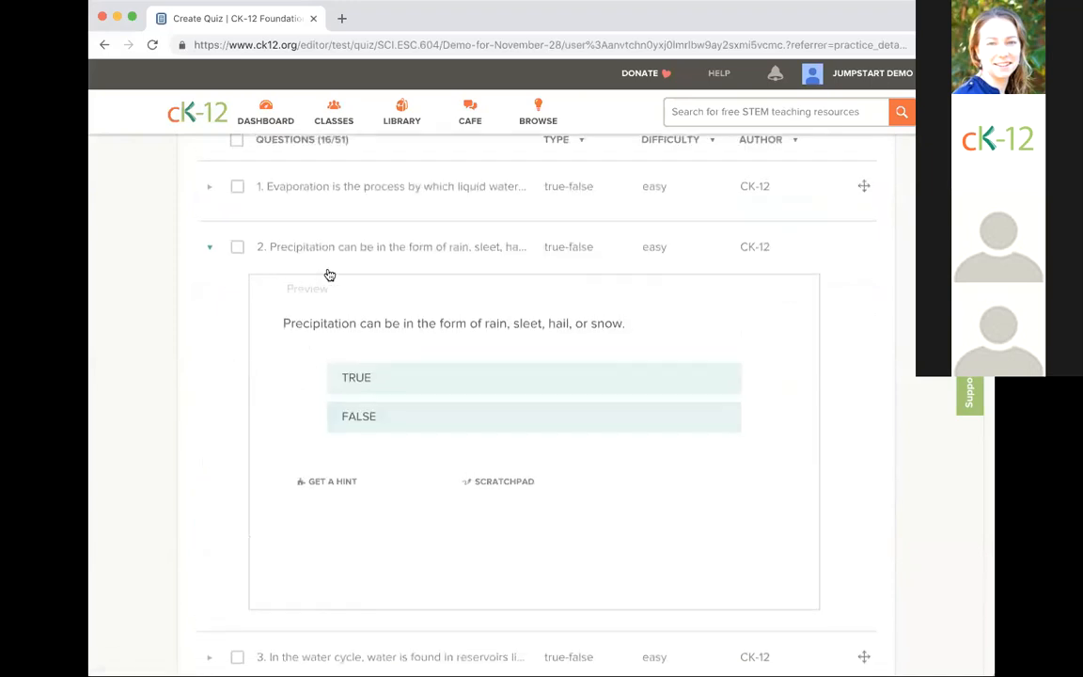
click(236, 249)
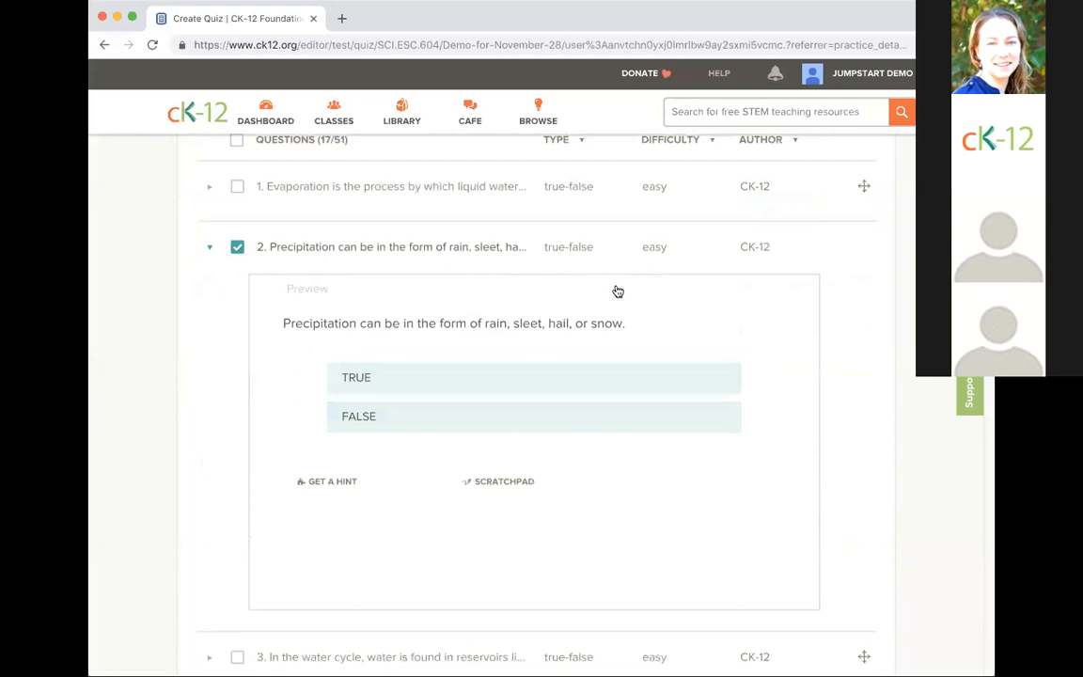
- Save The Water Cycle question selection and turn off Shuffle Questions in the quiz properties
scroll(576, 300, up, 1)
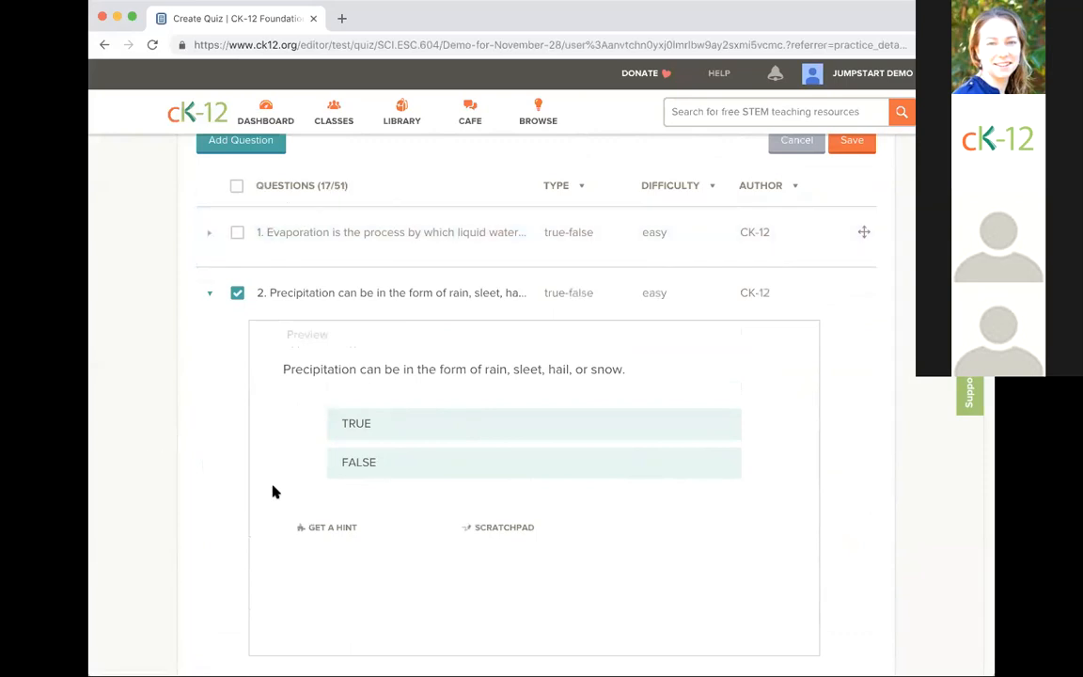
scroll(273, 490, up, 3)
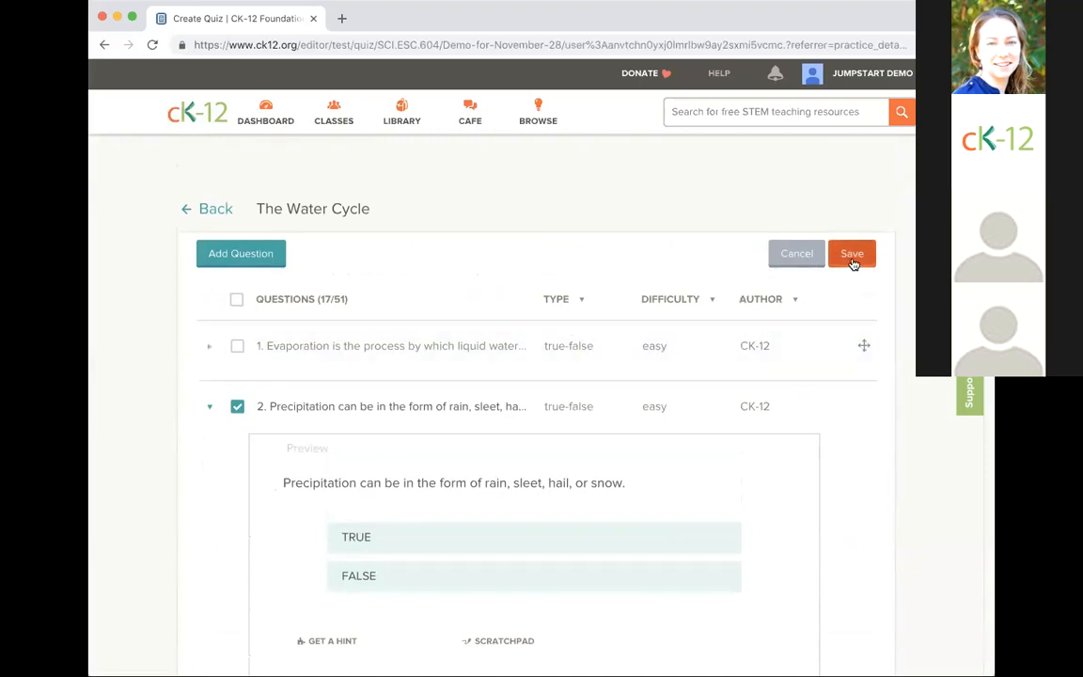
click(853, 256)
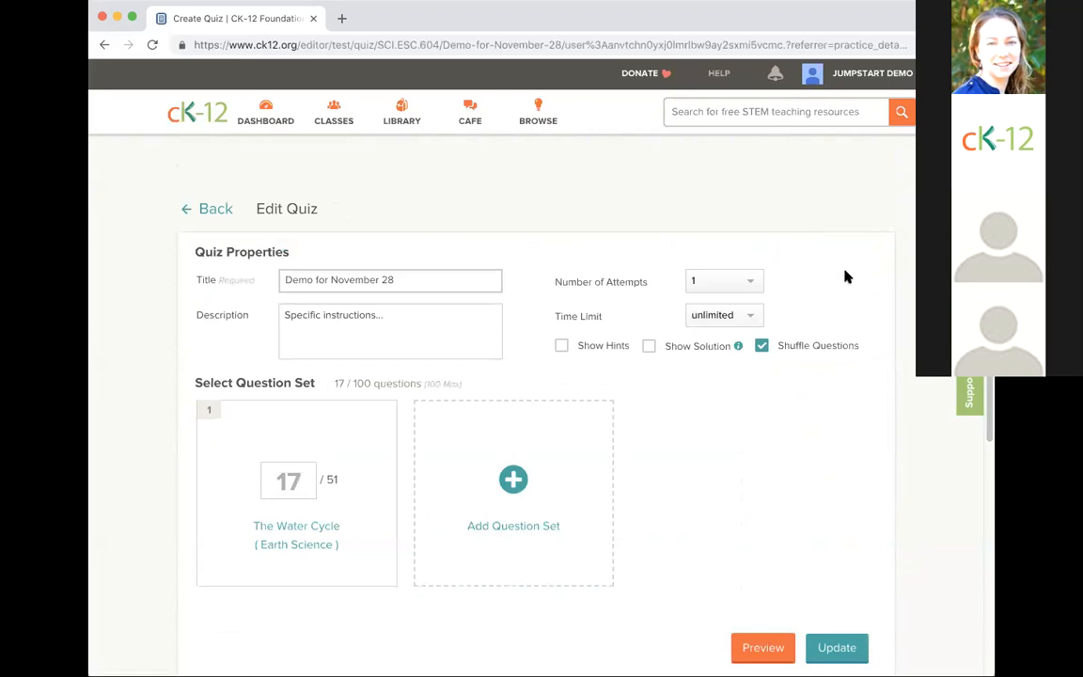
click(762, 346)
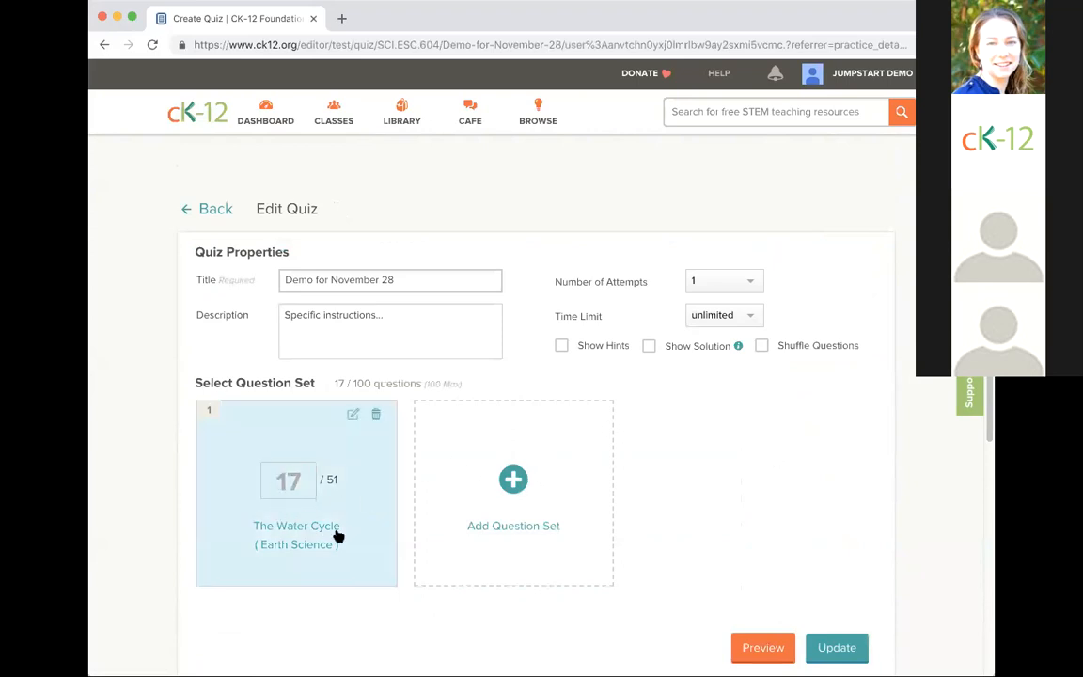
- Add the States of Water question set to the quiz from Science, Earth Science, Water on Earth, Fresh Water
click(513, 481)
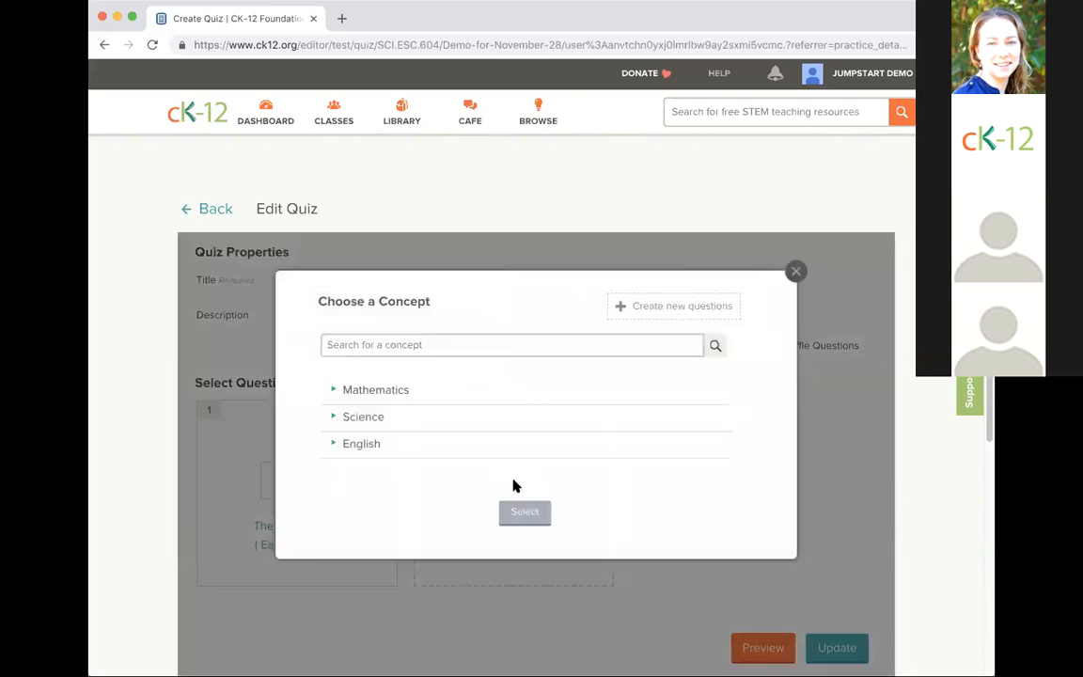
click(334, 418)
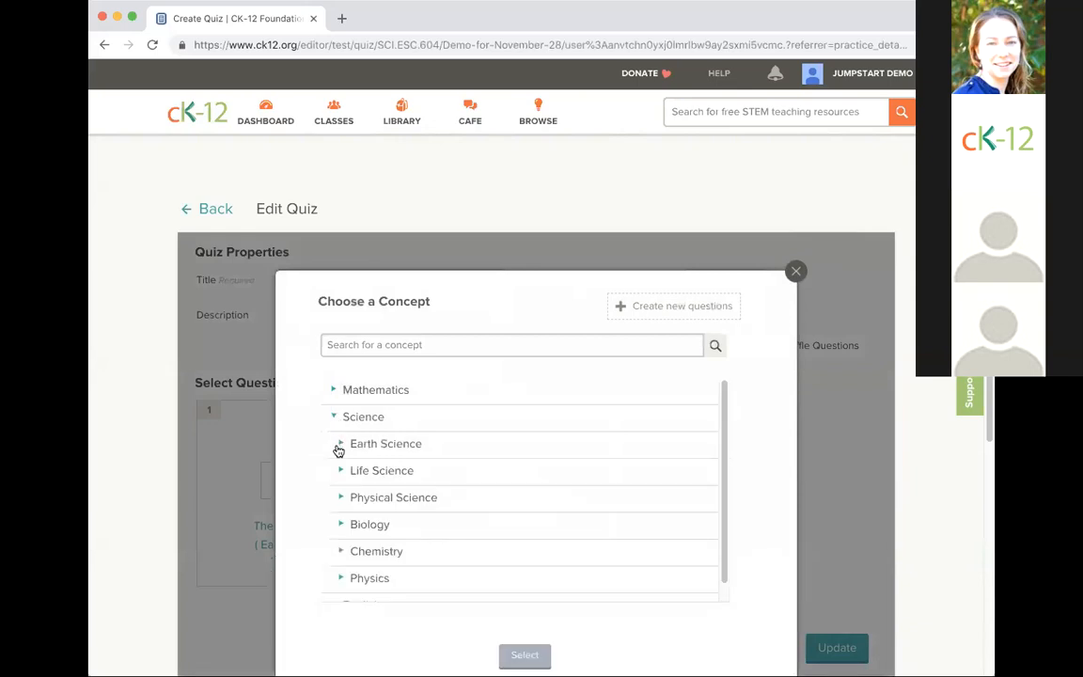
click(342, 445)
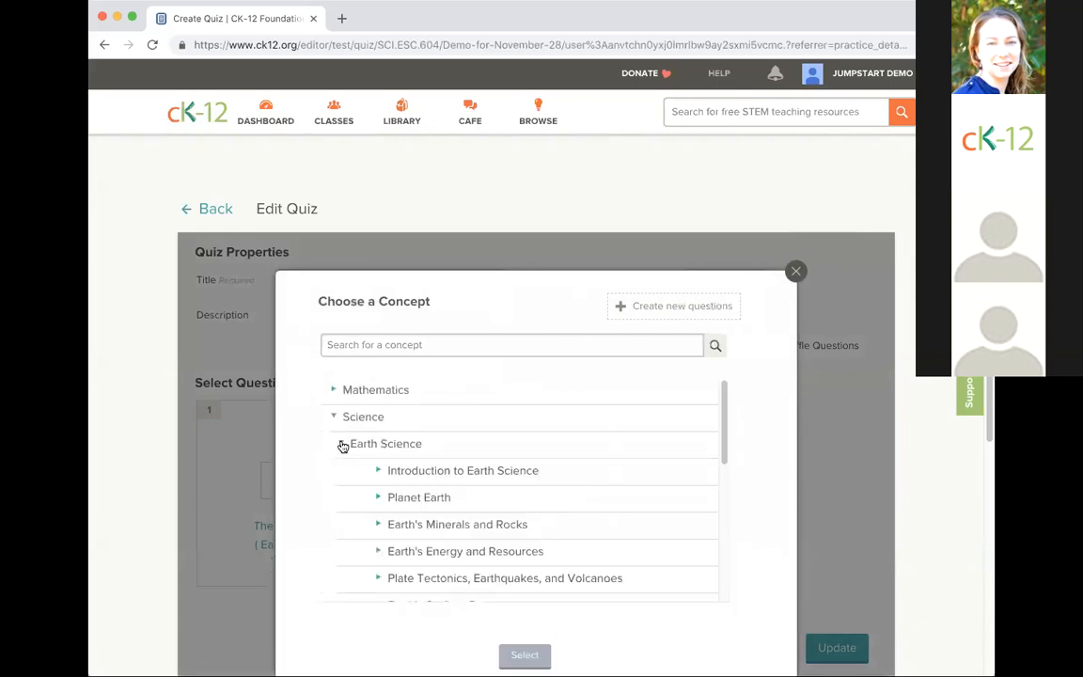
scroll(341, 444, down, 2)
click(377, 568)
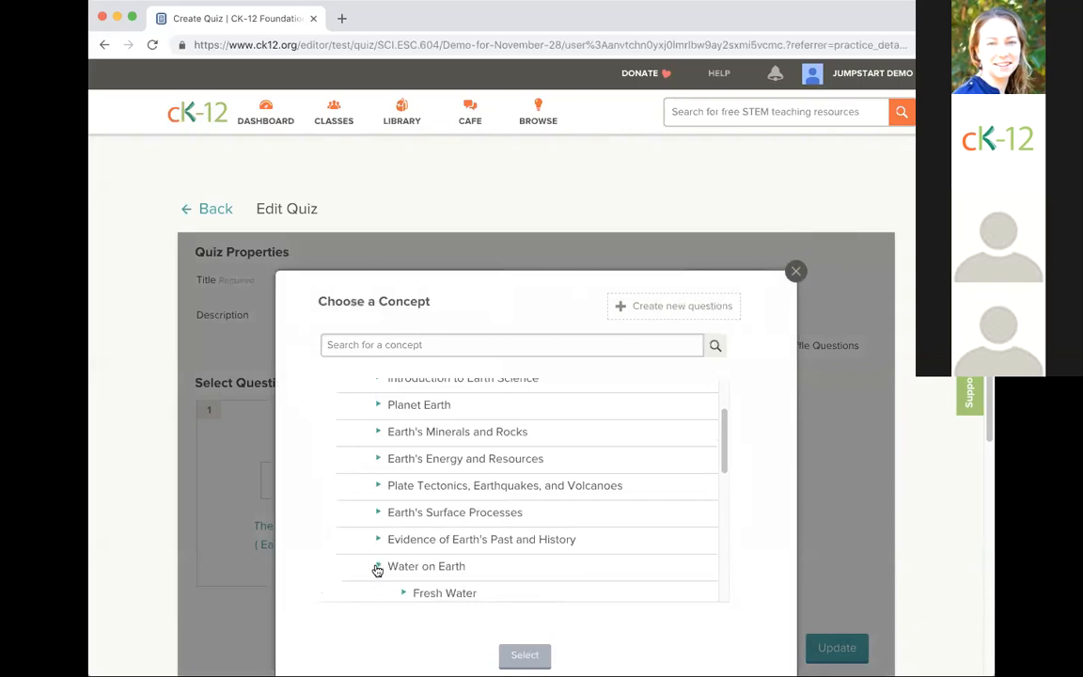
scroll(380, 492, down, 2)
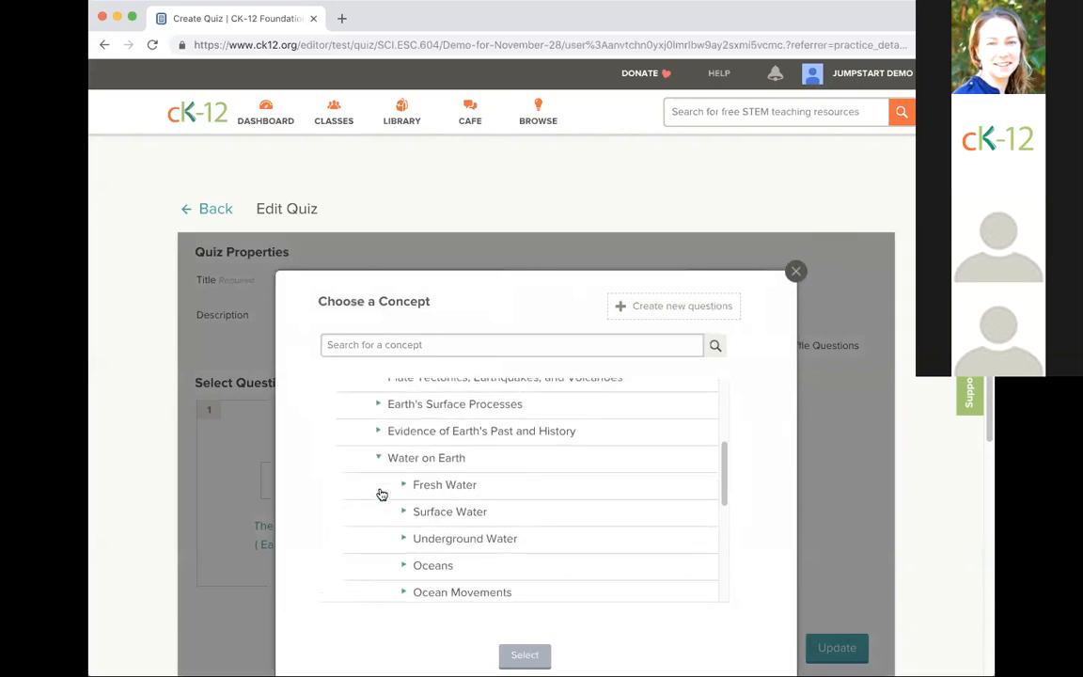
click(405, 486)
scroll(359, 485, down, 1)
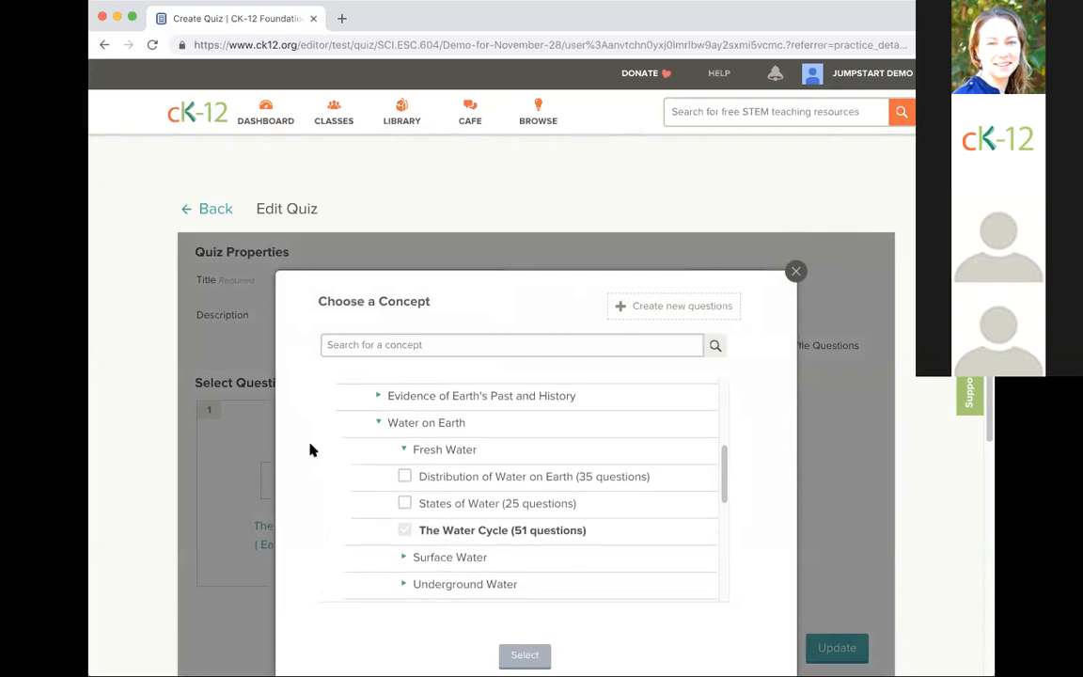
click(404, 504)
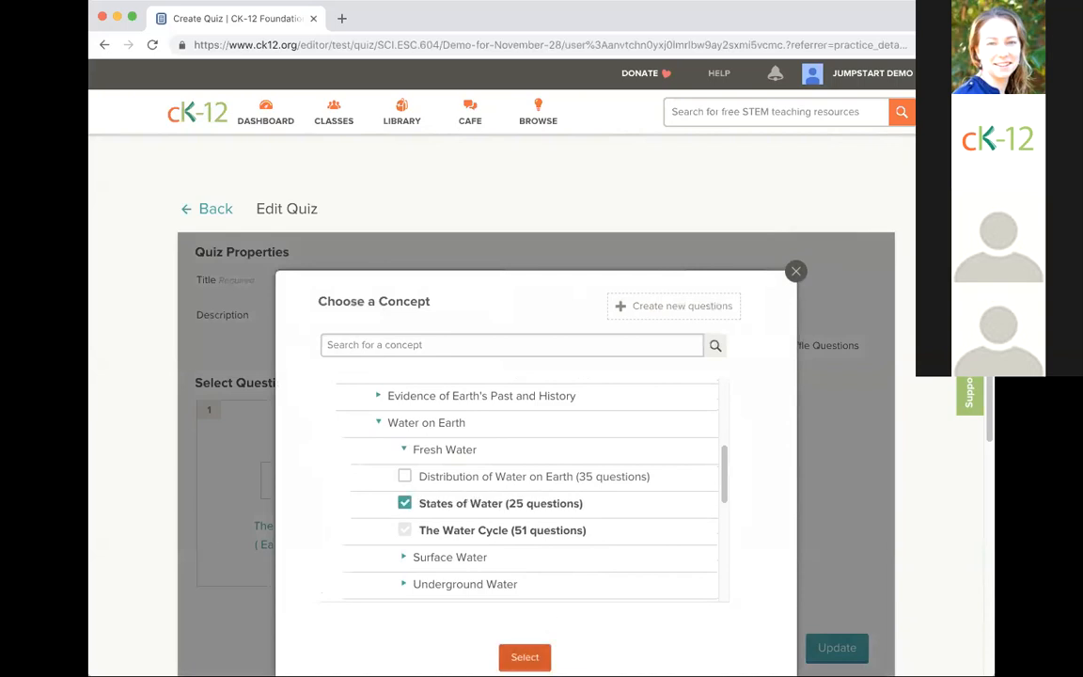
click(524, 657)
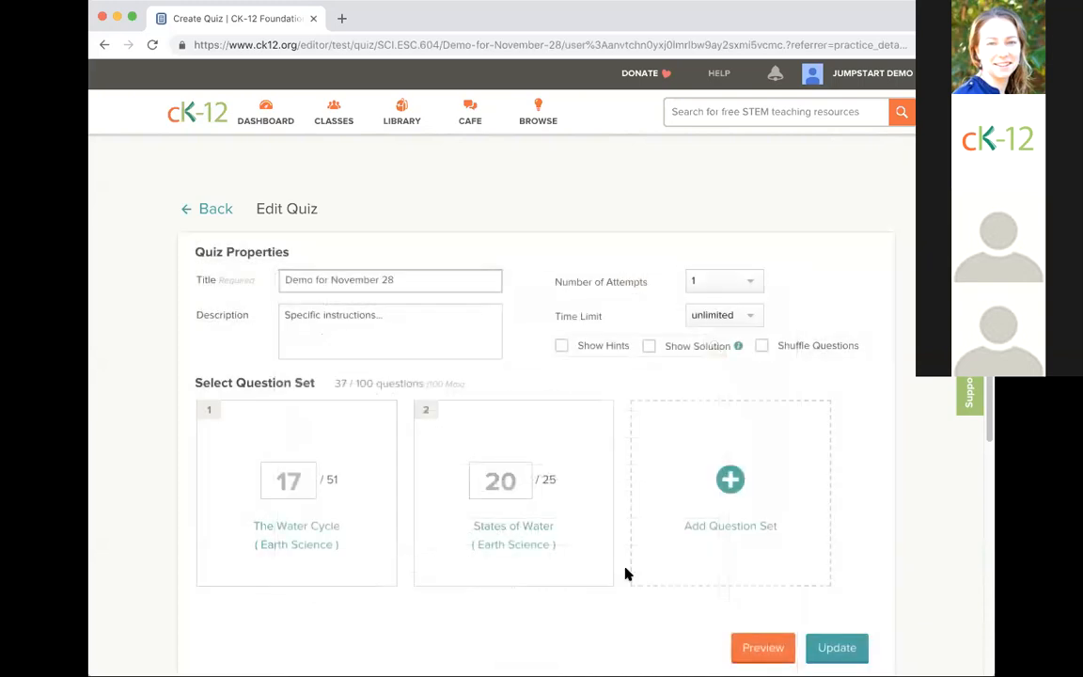
- Open the States of Water question set for editing and deselect all of its questions
scroll(432, 404, down, 1)
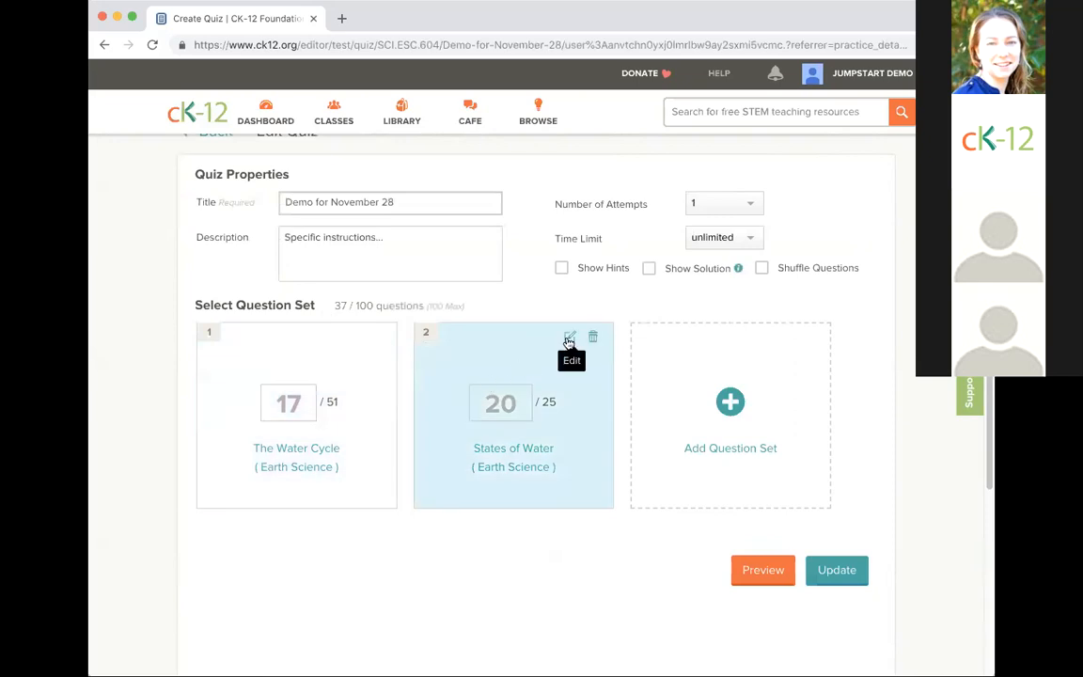
click(569, 339)
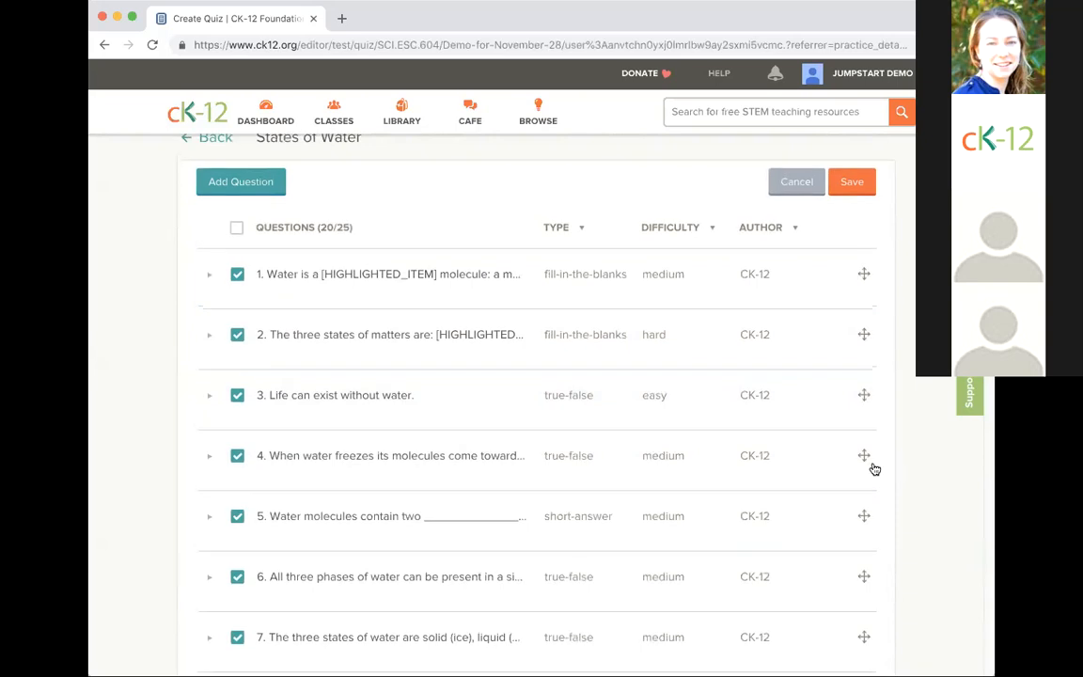
click(235, 225)
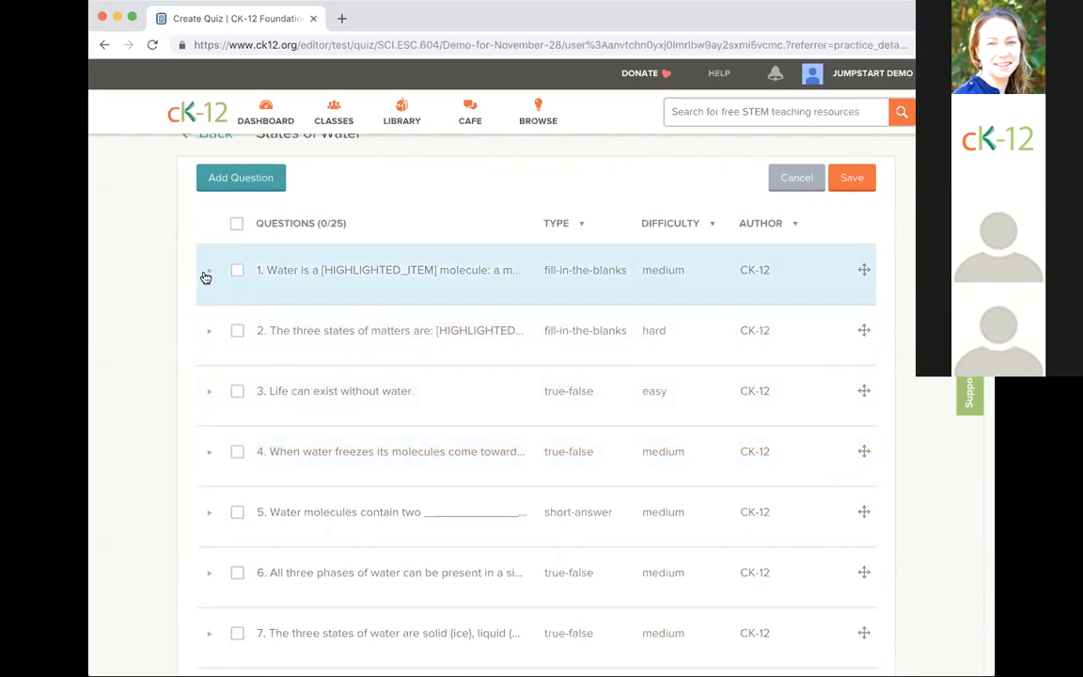
- Preview the first States of Water question and include the first three questions in the quiz
click(206, 274)
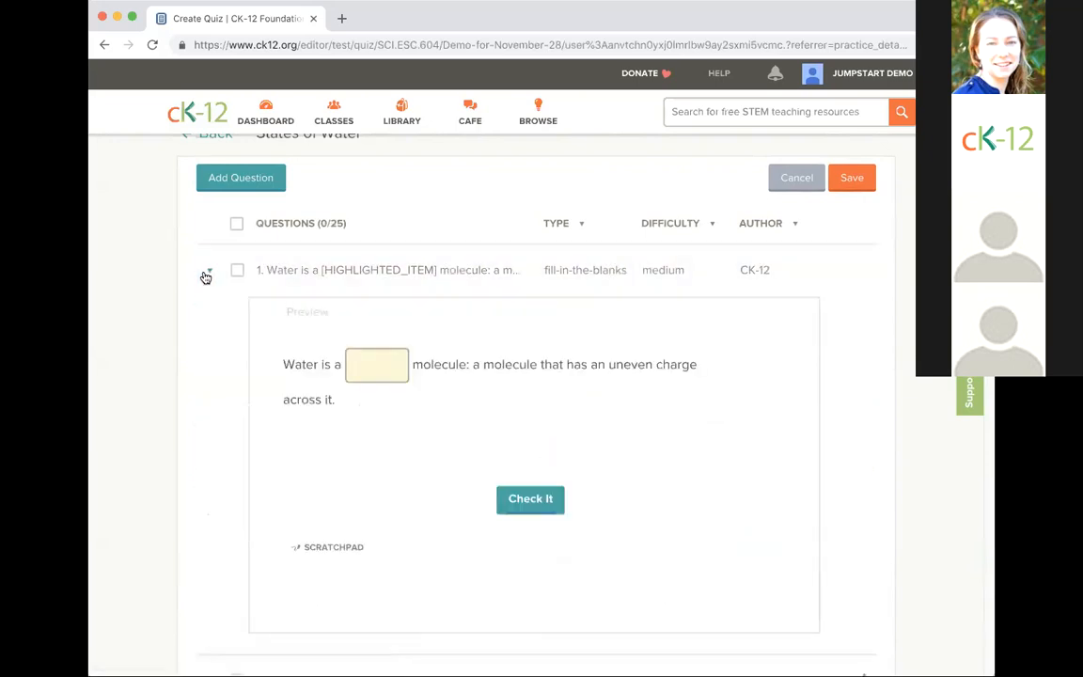
click(238, 274)
scroll(229, 368, down, 3)
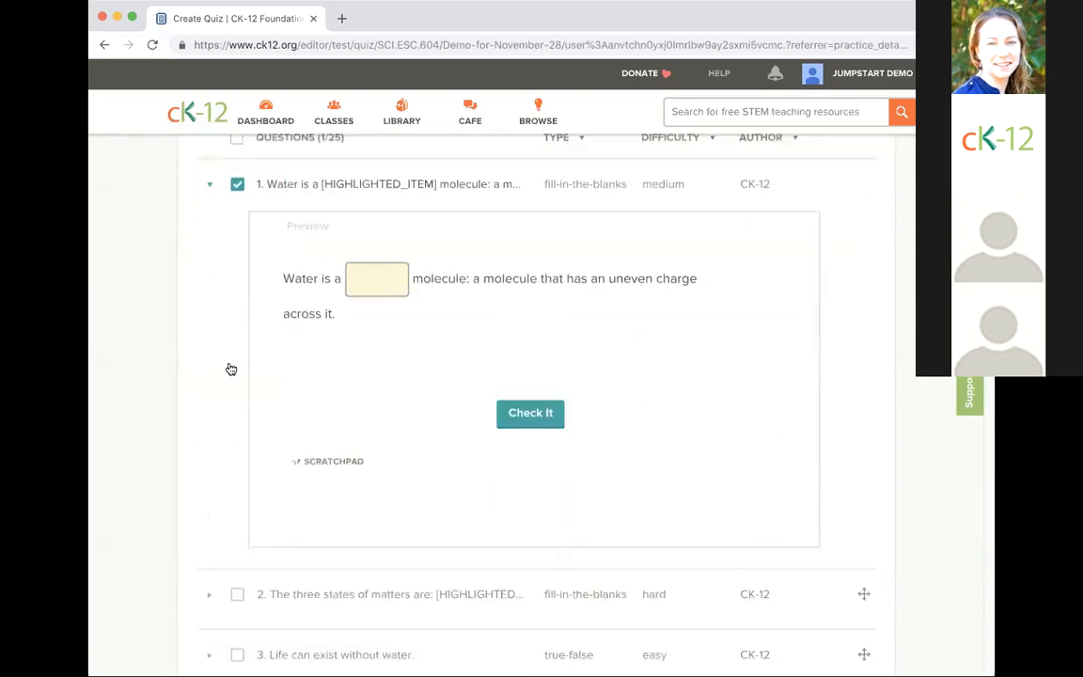
click(238, 480)
click(237, 542)
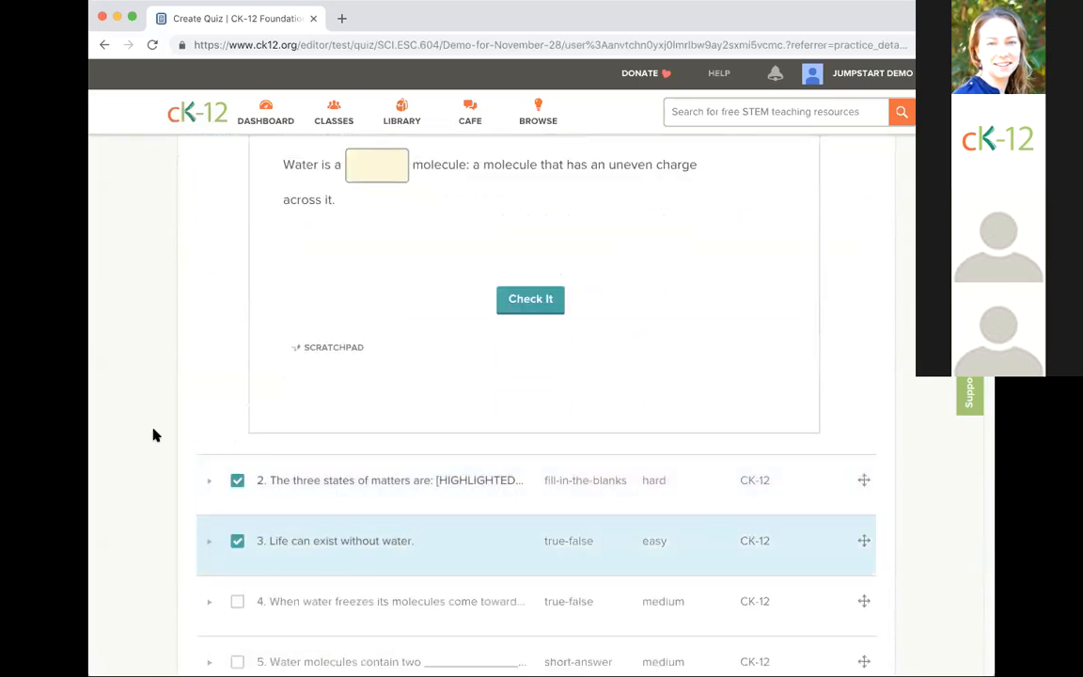
- Move the question "Life can exist without water." above the one about the three states of matter
scroll(167, 402, up, 3)
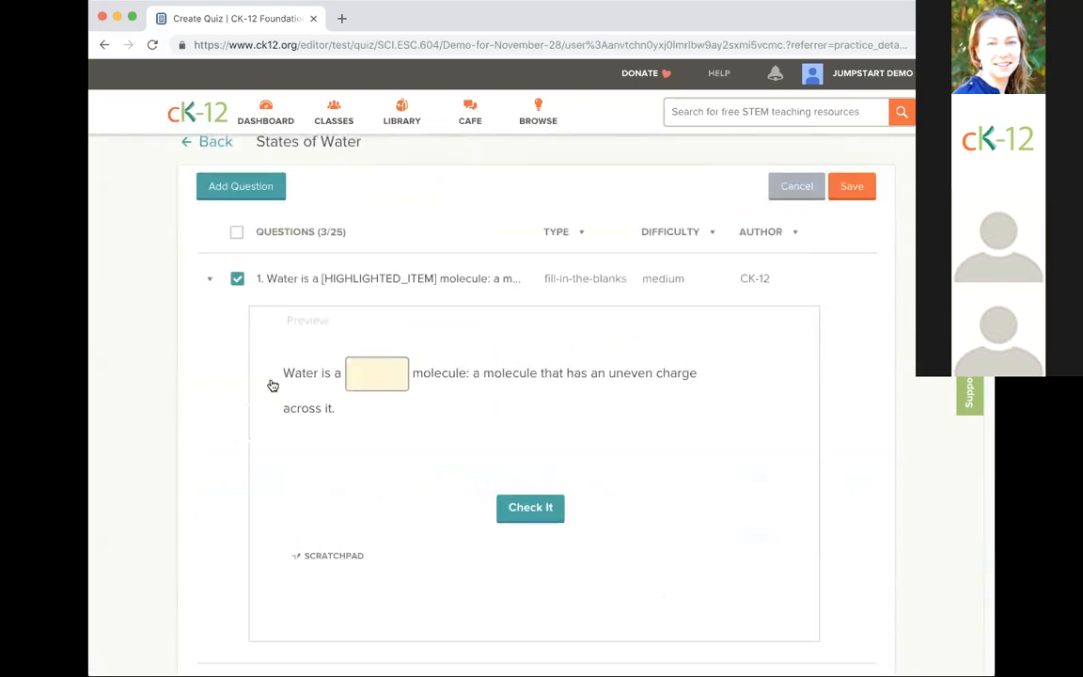
scroll(730, 338, down, 4)
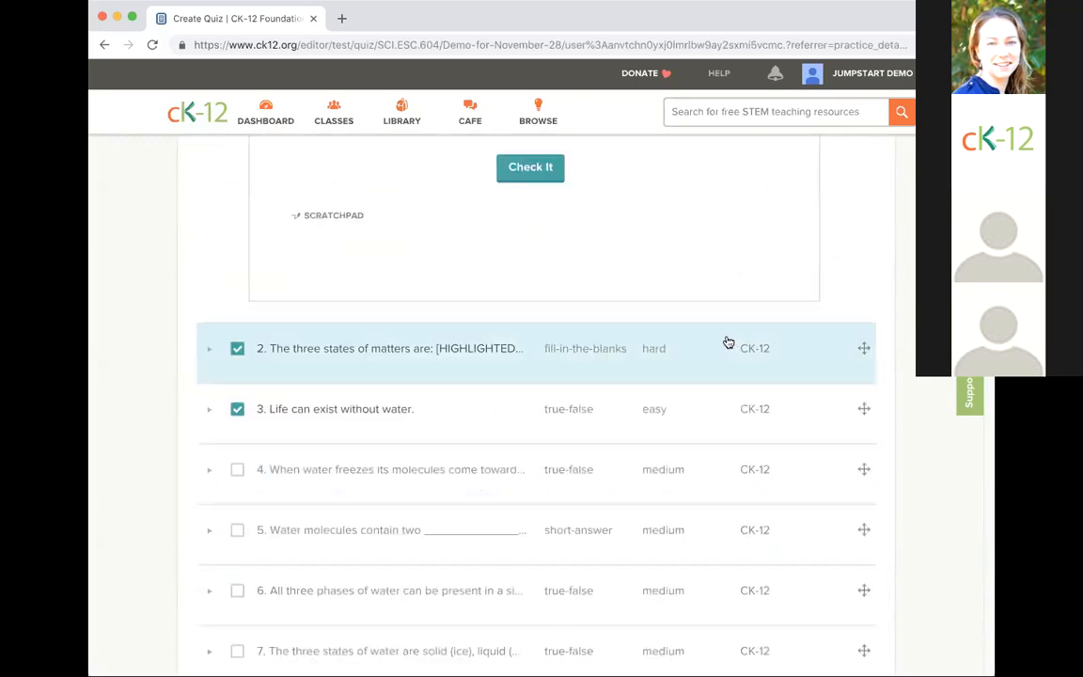
drag(861, 411, 857, 335)
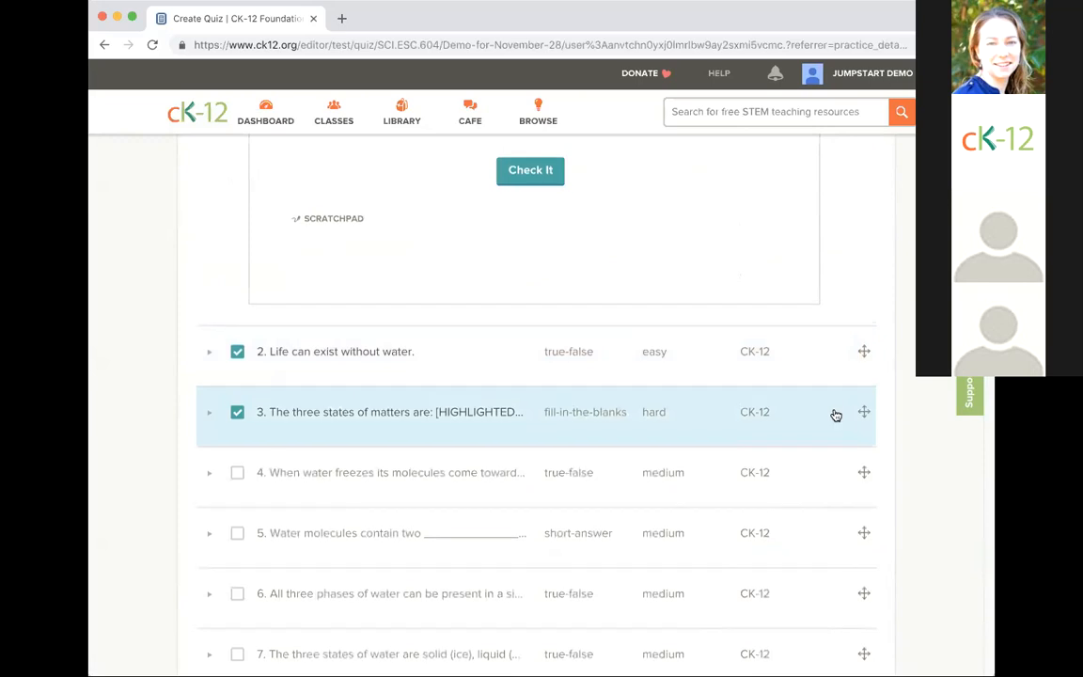
- Collapse the first question's preview and move "Life can exist without water." to the first place in the list
scroll(832, 416, up, 5)
scroll(834, 417, up, 3)
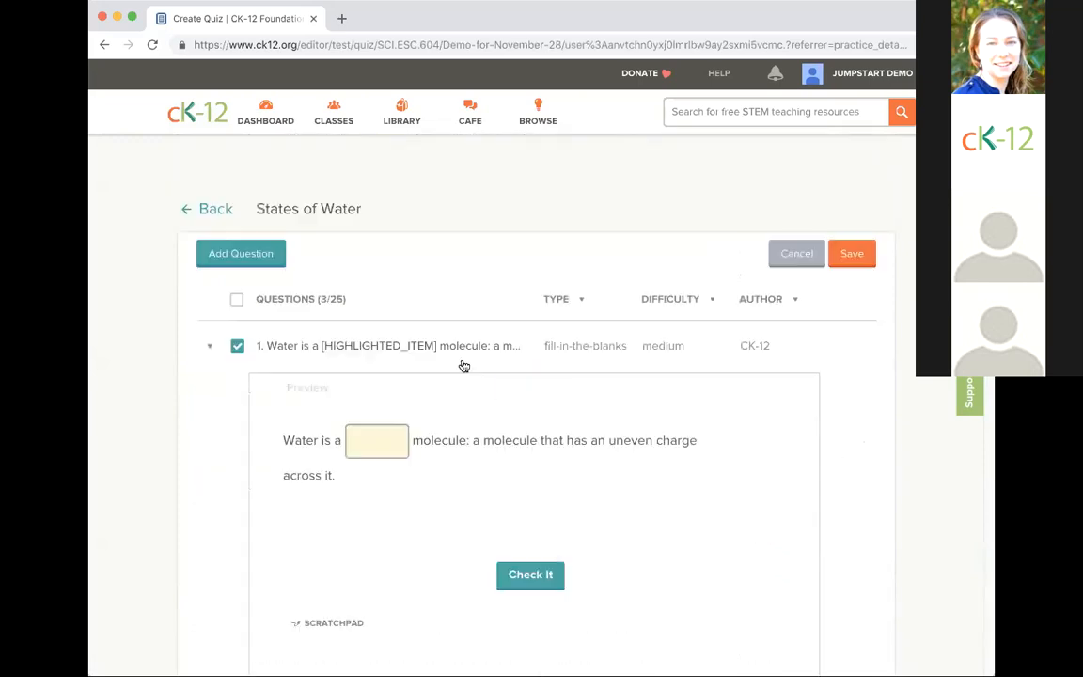
click(214, 349)
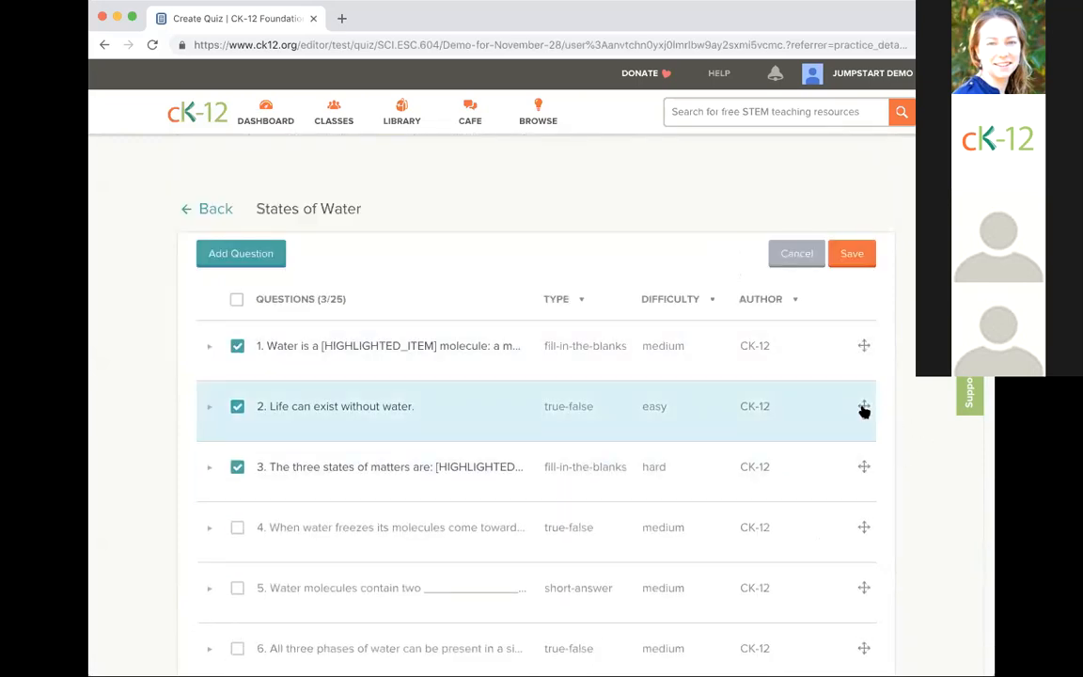
drag(863, 401, 865, 351)
drag(861, 328, 863, 335)
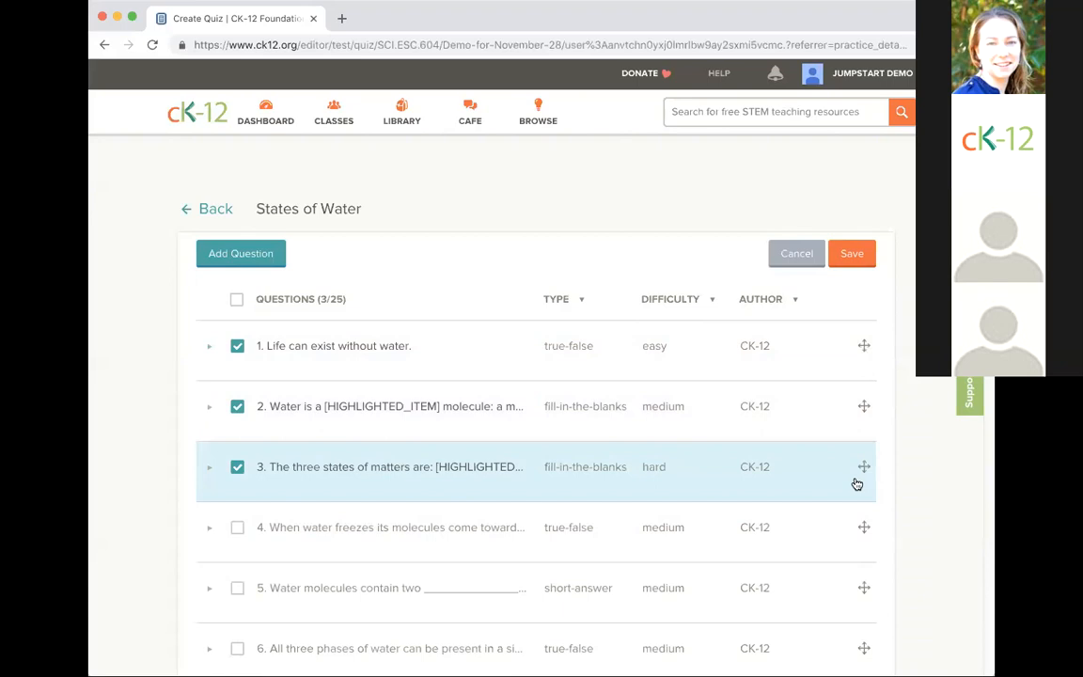
- Save the States of Water question selection and check the question sets on the quiz's edit page
click(855, 261)
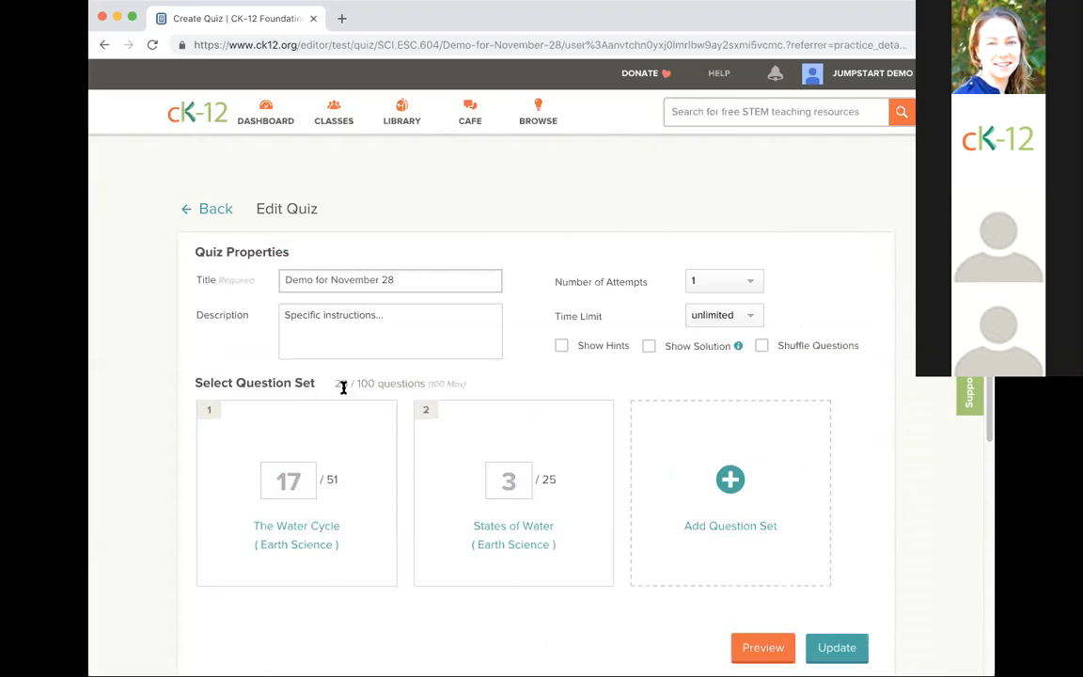
click(507, 496)
mouse_move(606, 441)
scroll(515, 319, down, 1)
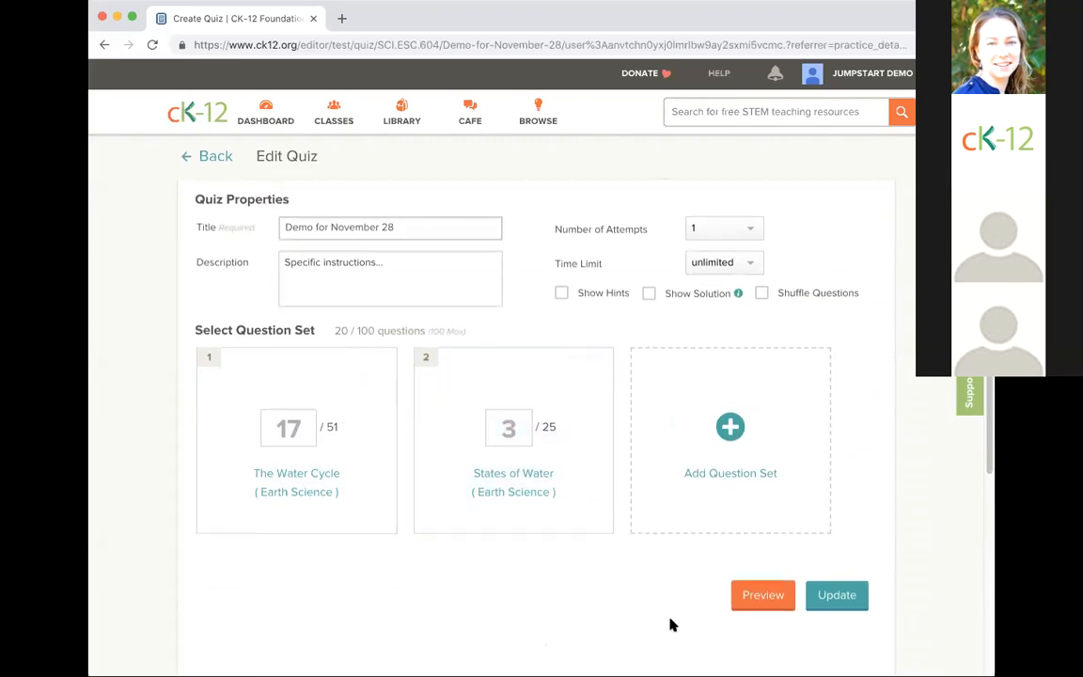
- Preview the quiz, answer its first three questions with TRUE, Solid to the gas and Gravitational, and return to the edit page
click(759, 606)
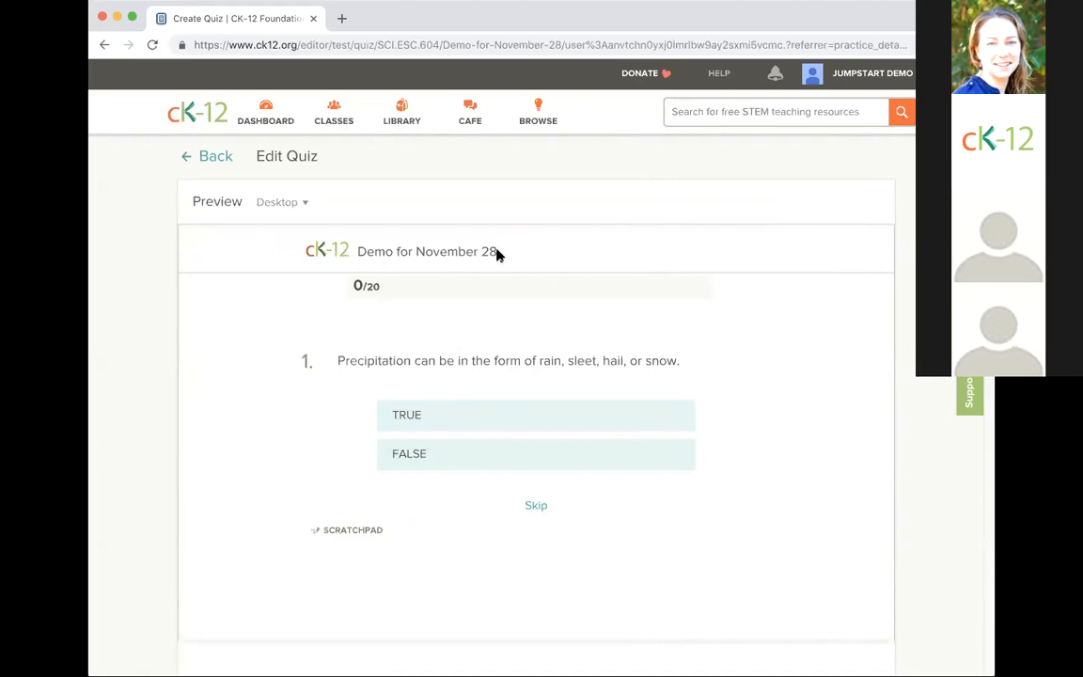
click(491, 419)
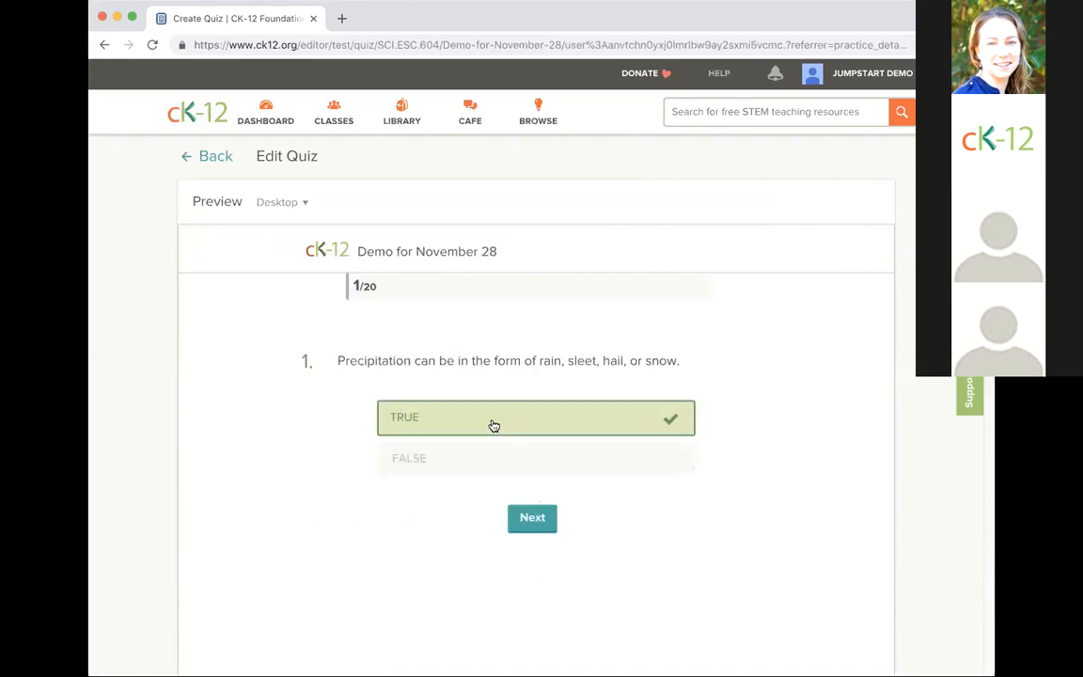
click(536, 521)
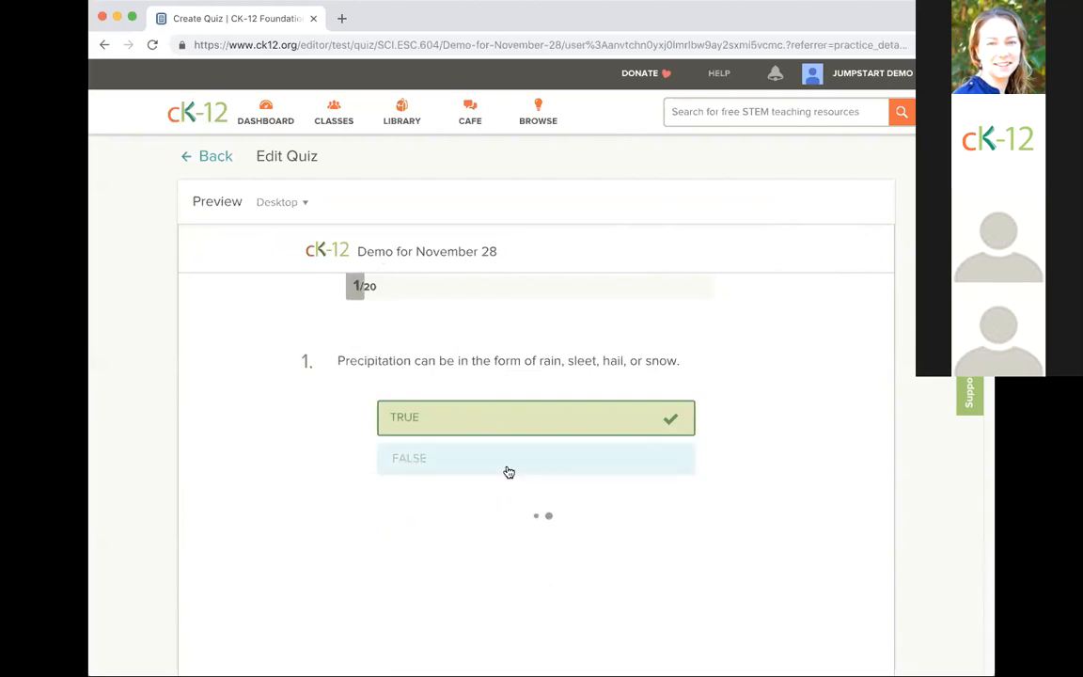
click(504, 470)
click(538, 612)
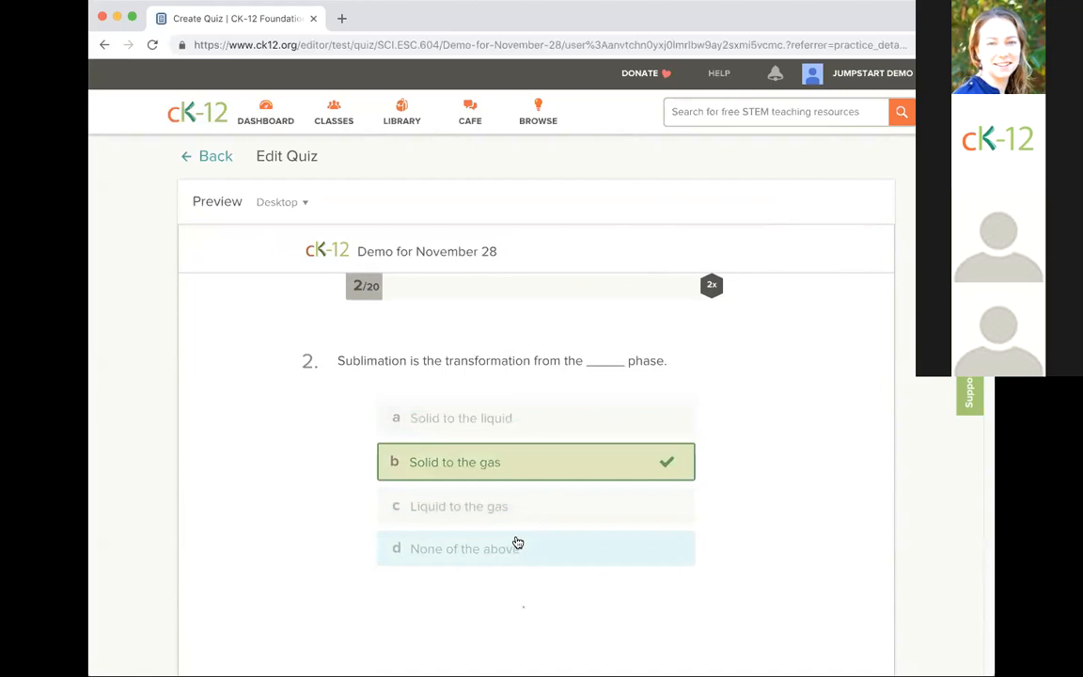
click(512, 509)
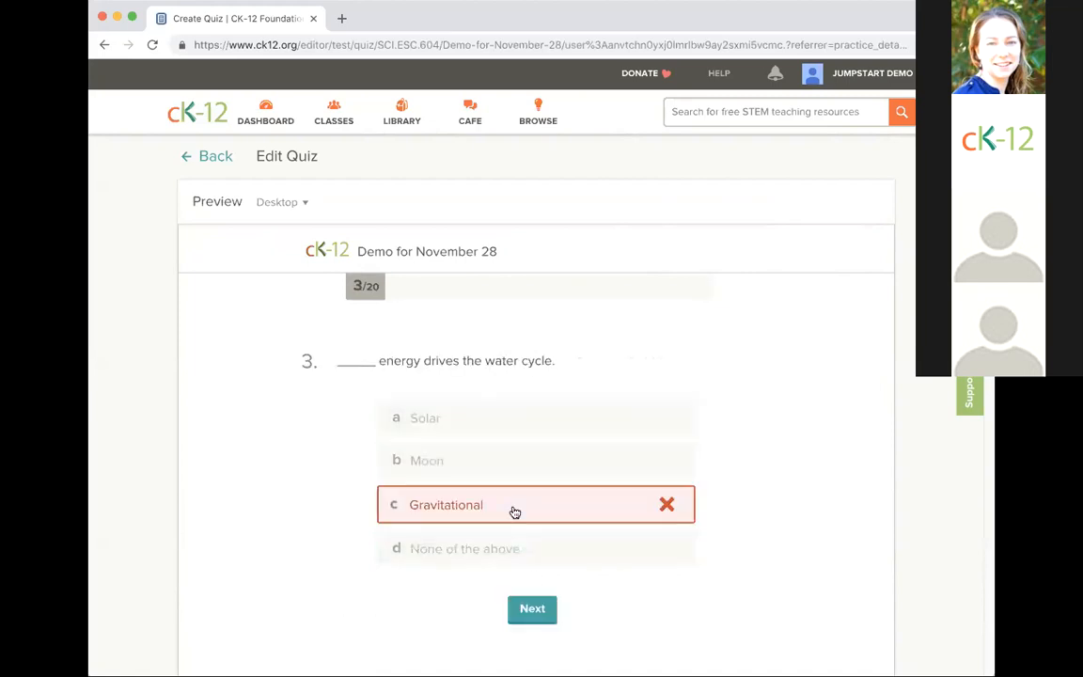
click(532, 610)
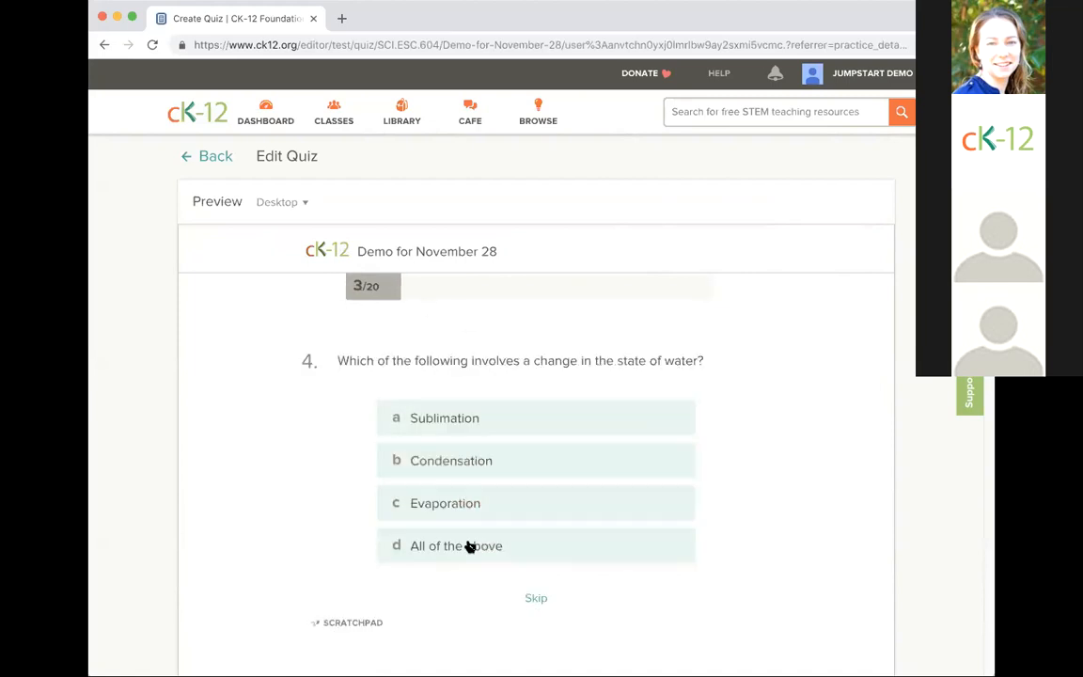
scroll(469, 546, down, 3)
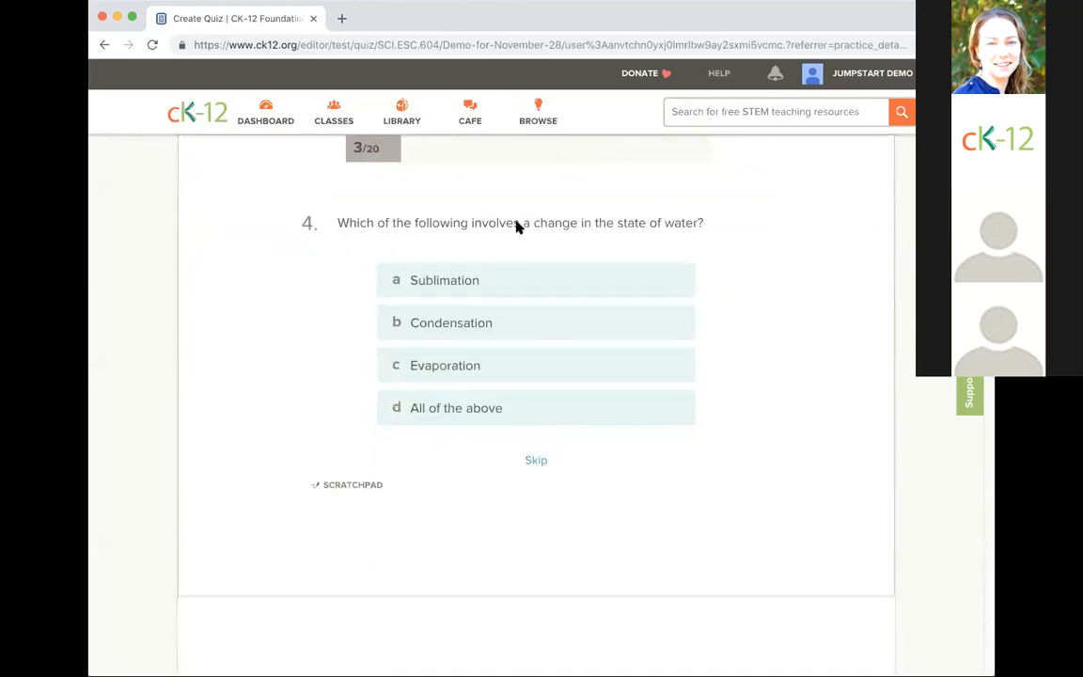
scroll(533, 466, up, 4)
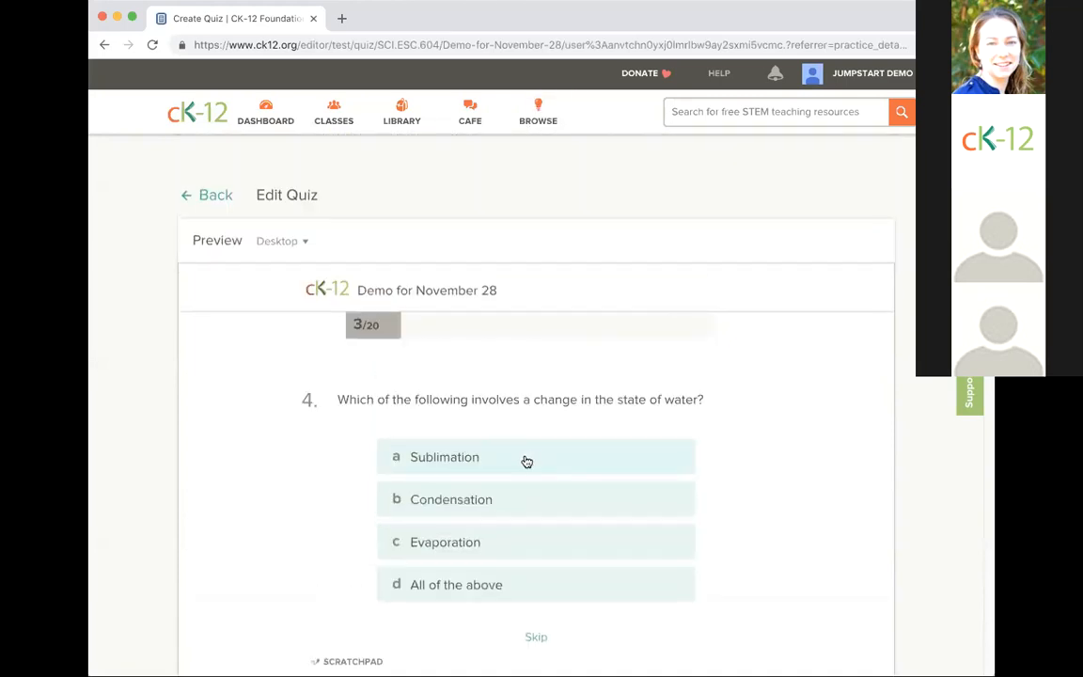
scroll(527, 462, down, 1)
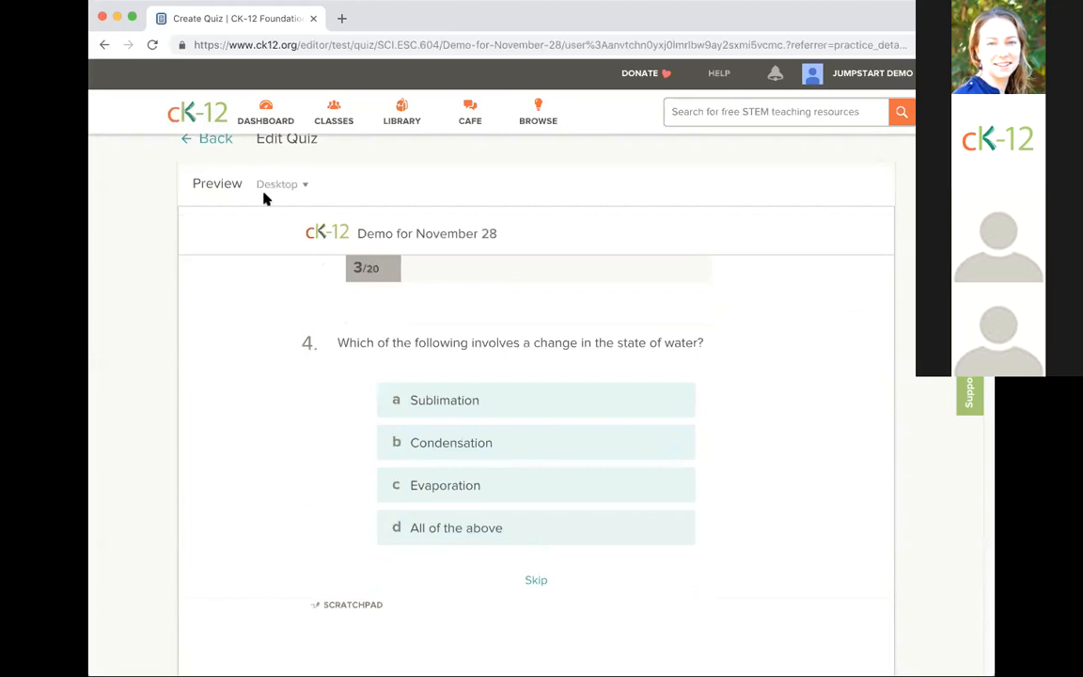
click(210, 147)
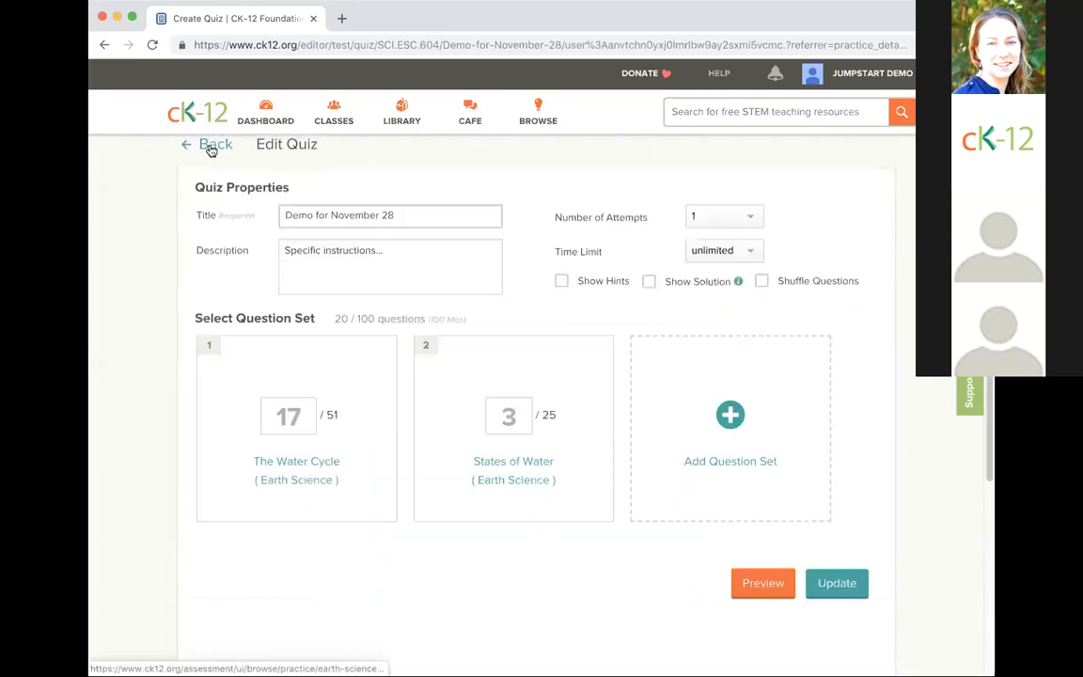
- Update the quiz, return to practice and close The Water Cycle practice page
click(848, 593)
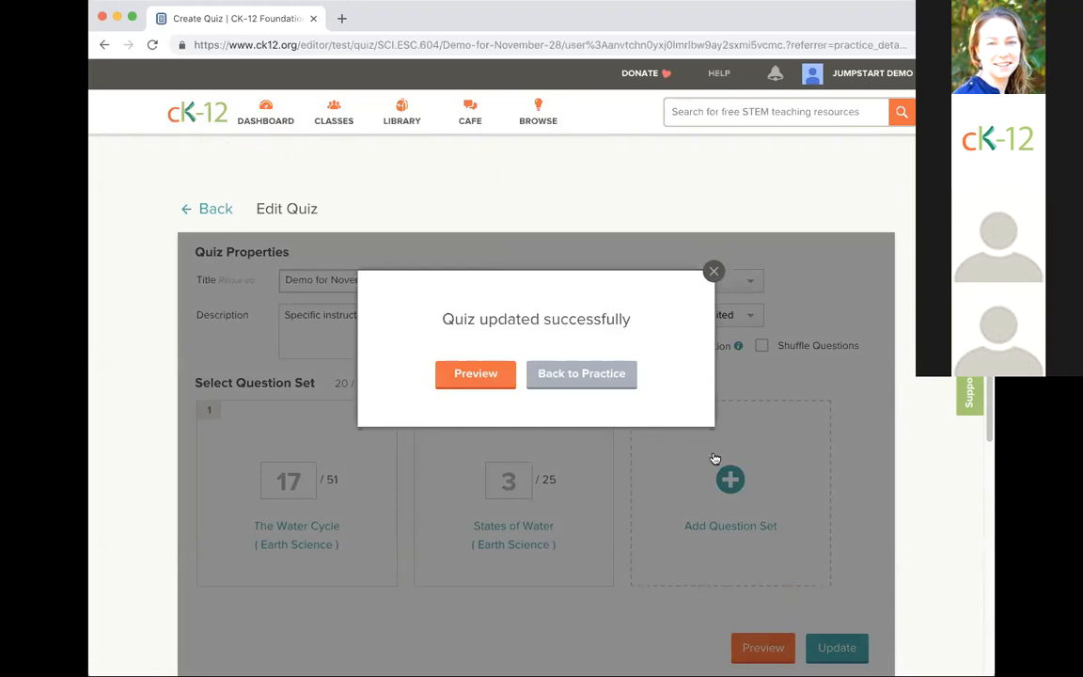
click(561, 381)
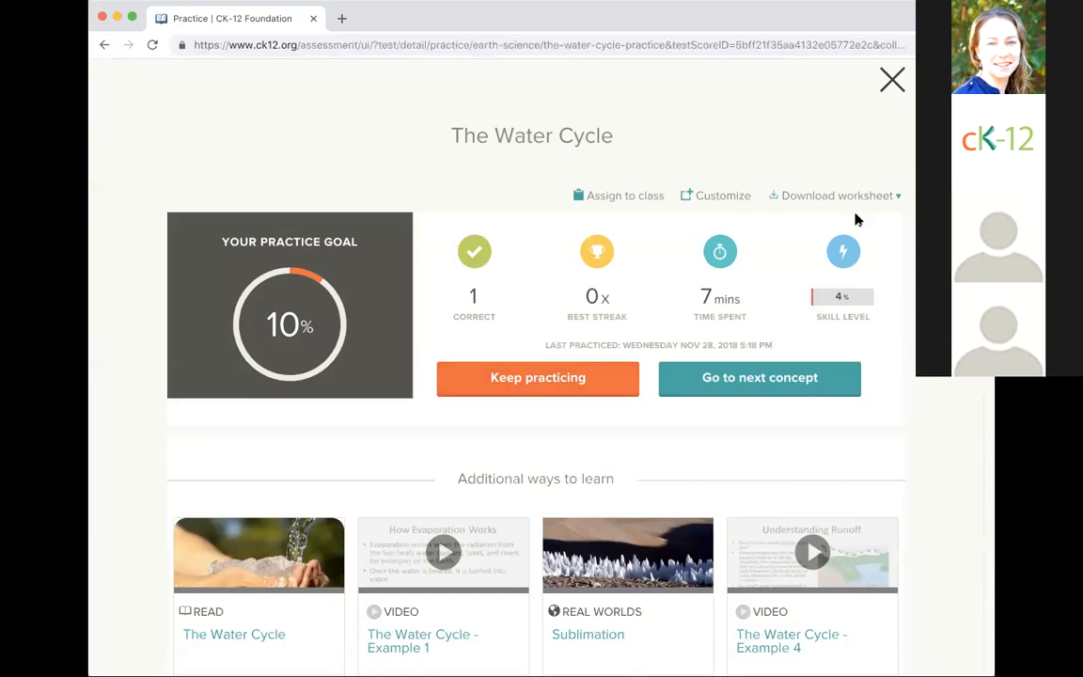
click(891, 82)
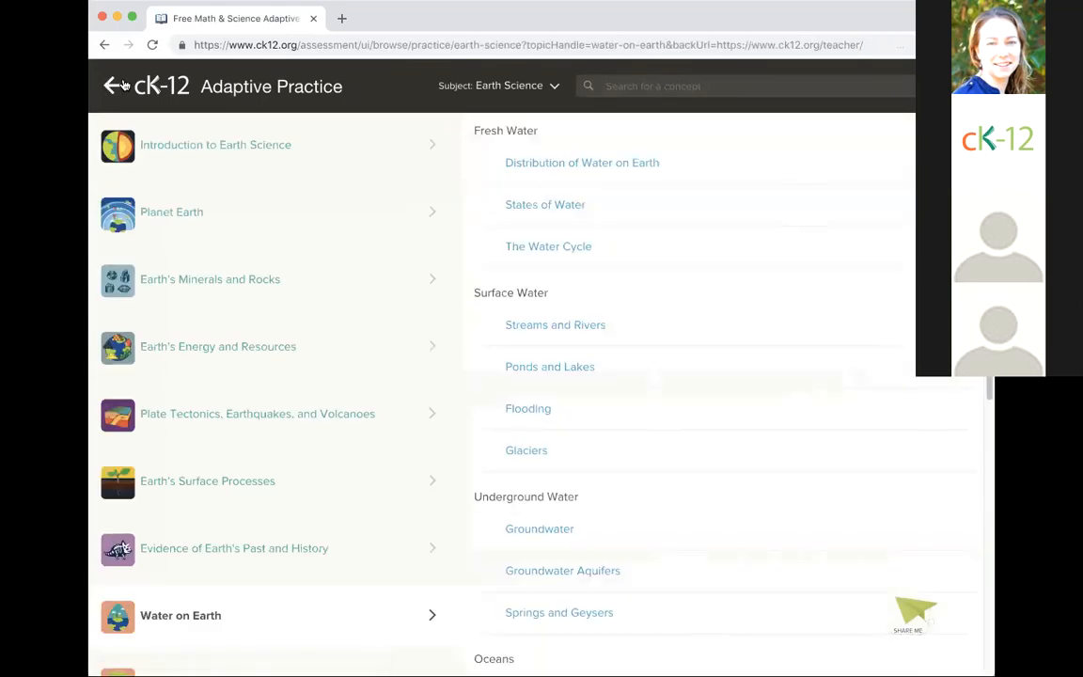
- Go from the CK-12 home page to the Library and open the quiz "Demo for November 28" to review its overview
click(169, 85)
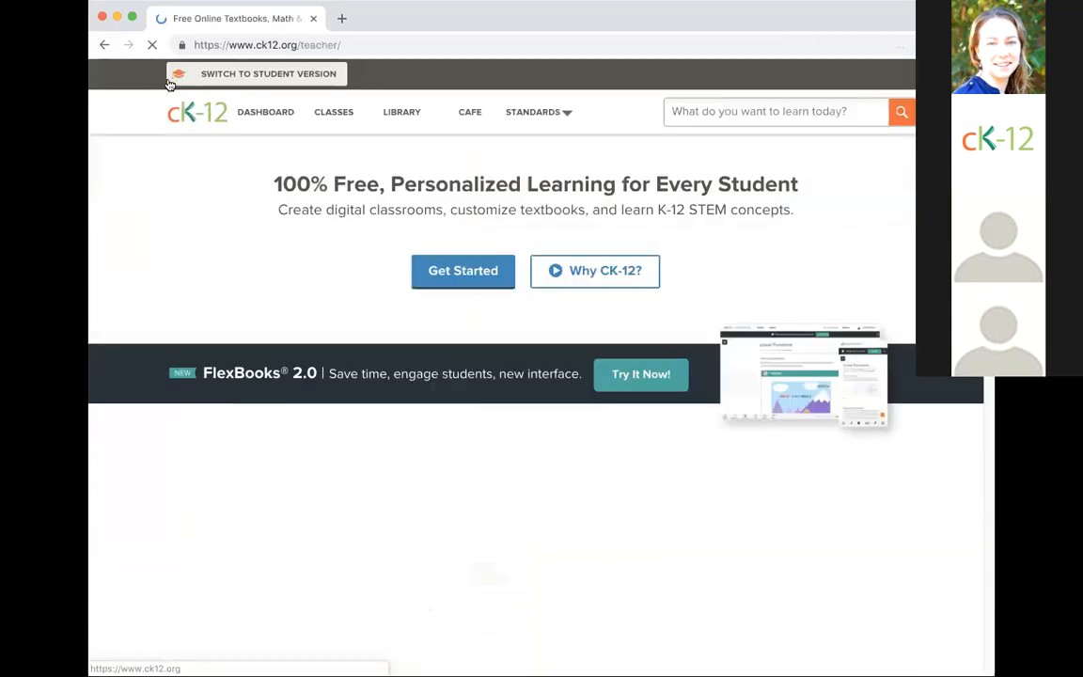
click(411, 114)
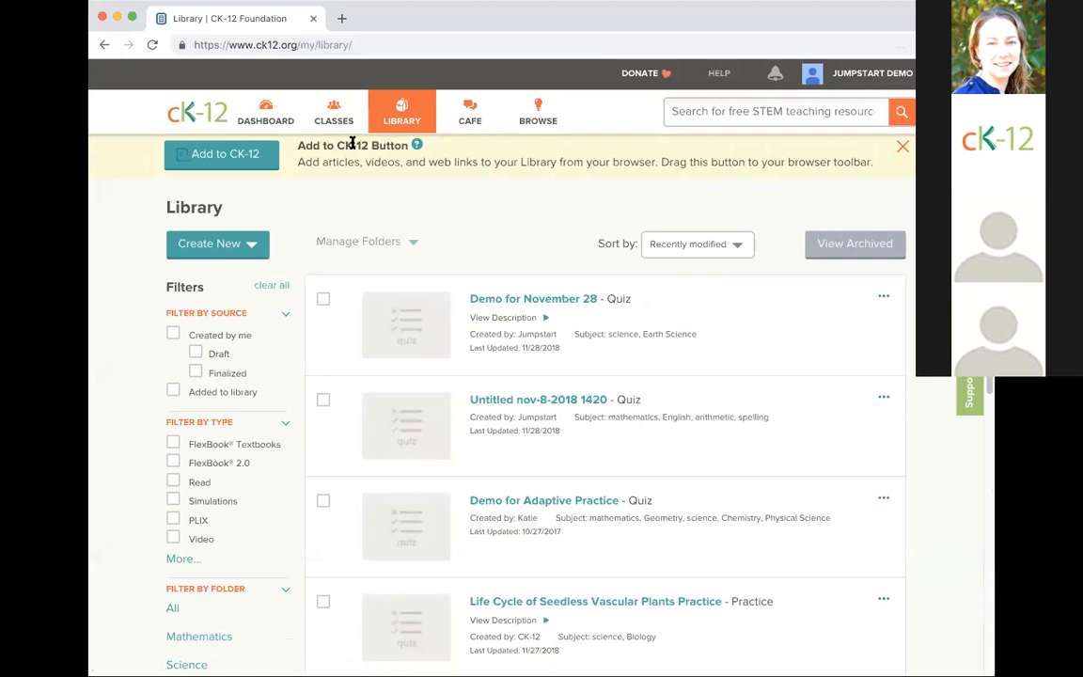
click(212, 116)
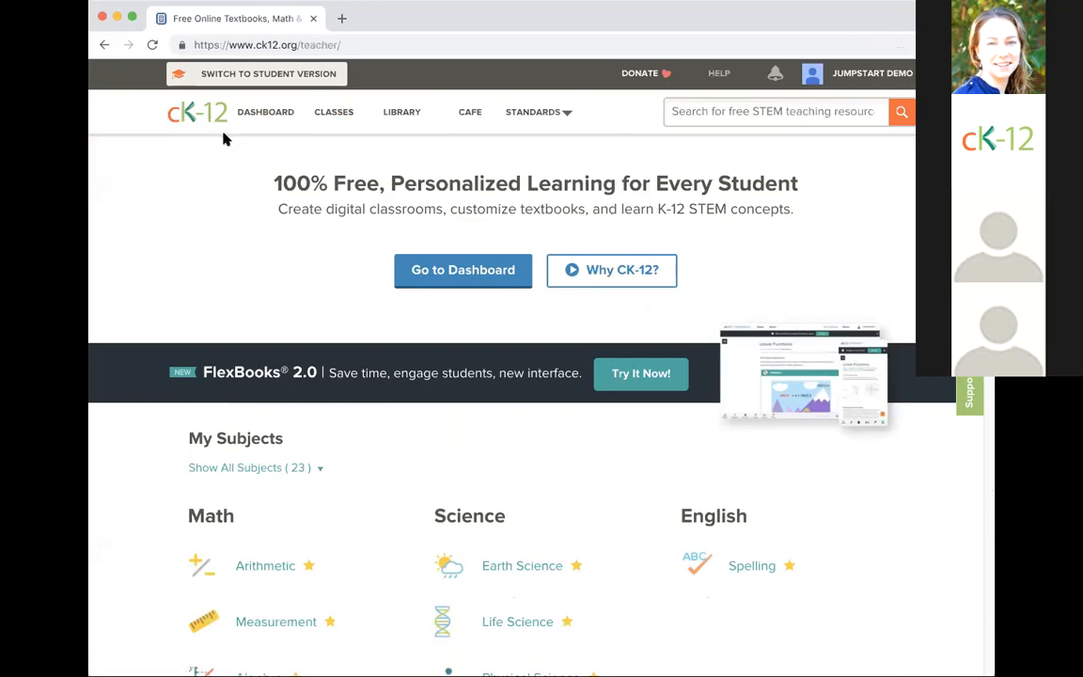
click(397, 113)
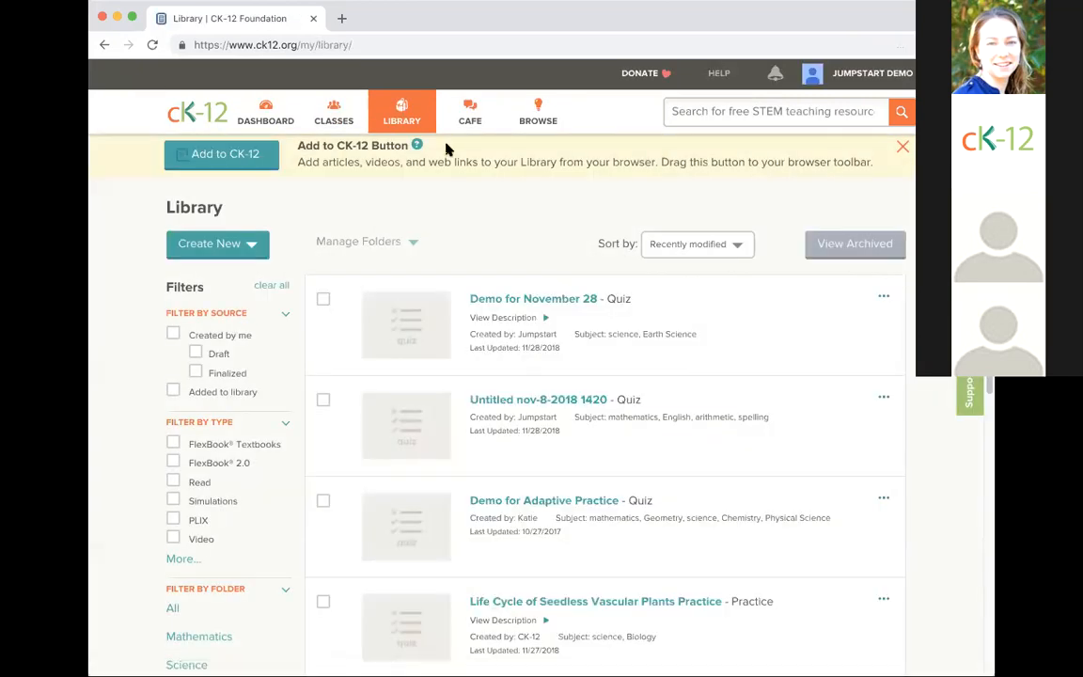
click(573, 302)
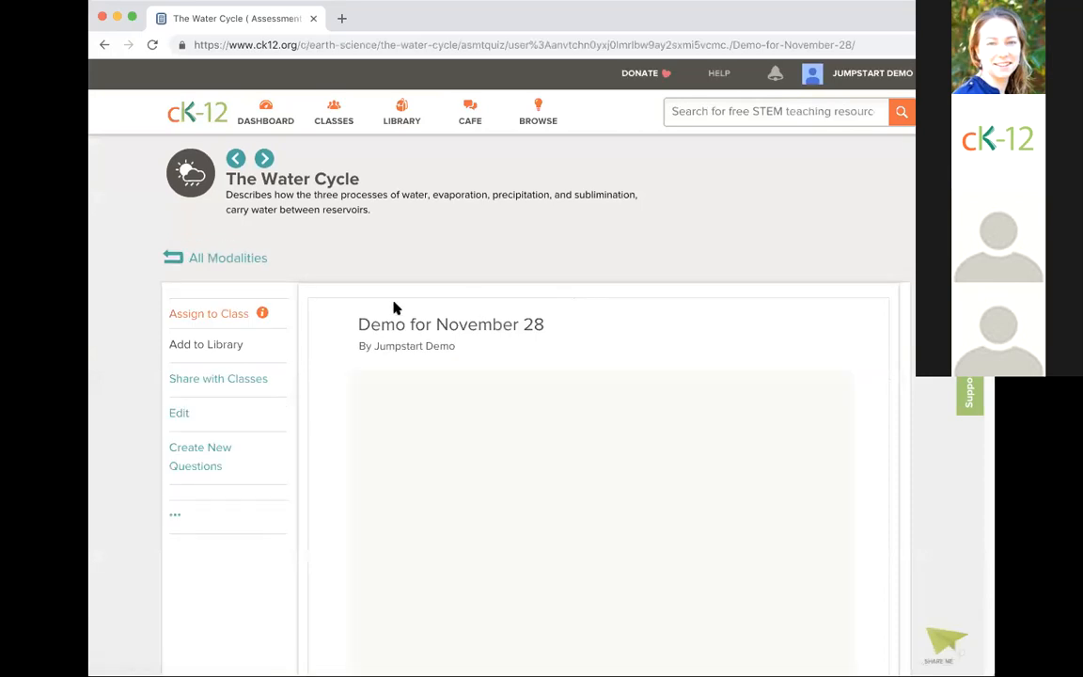
scroll(383, 266, down, 3)
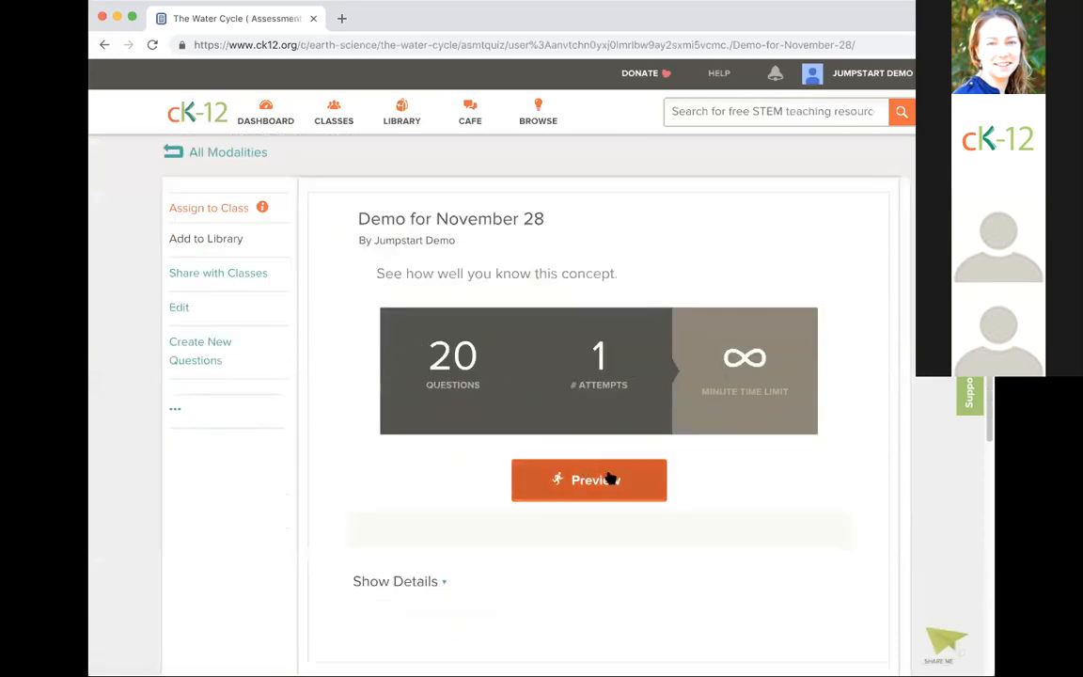
scroll(609, 477, up, 2)
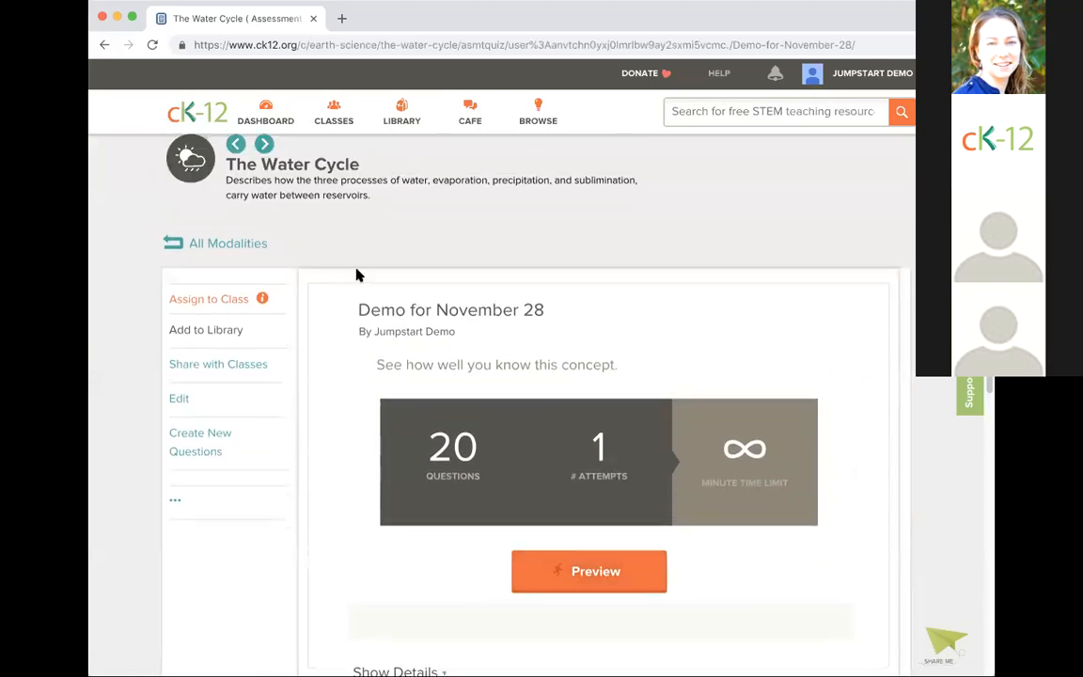
- Check the quiz's Assign to Class dialog without assigning it, and examine its additional download and embed options
click(201, 301)
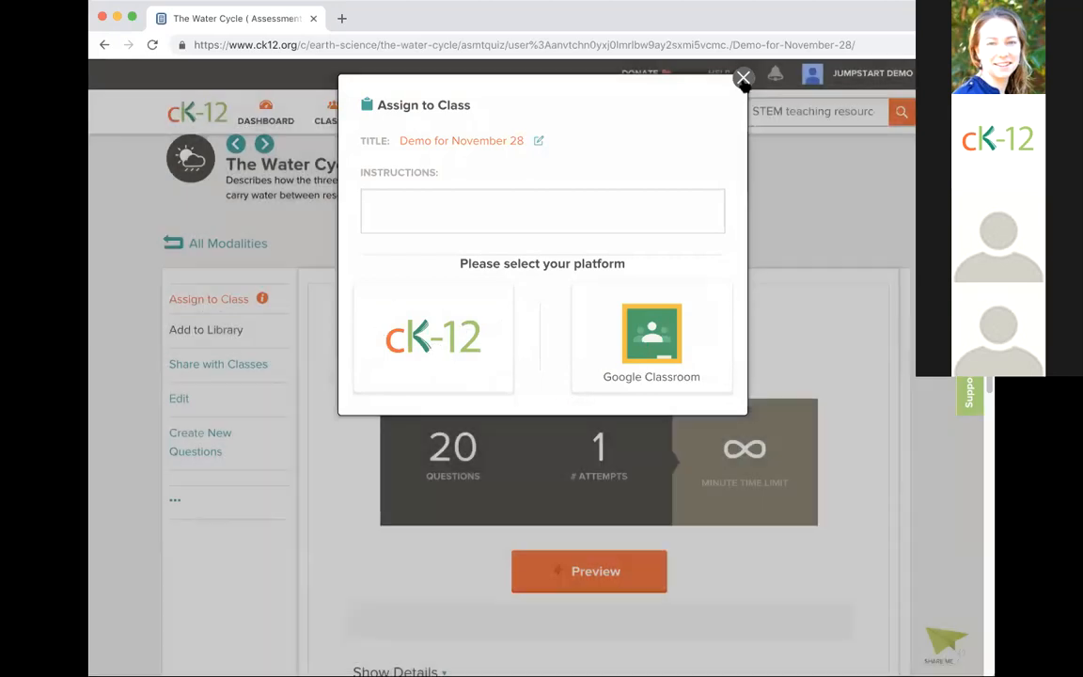
click(743, 79)
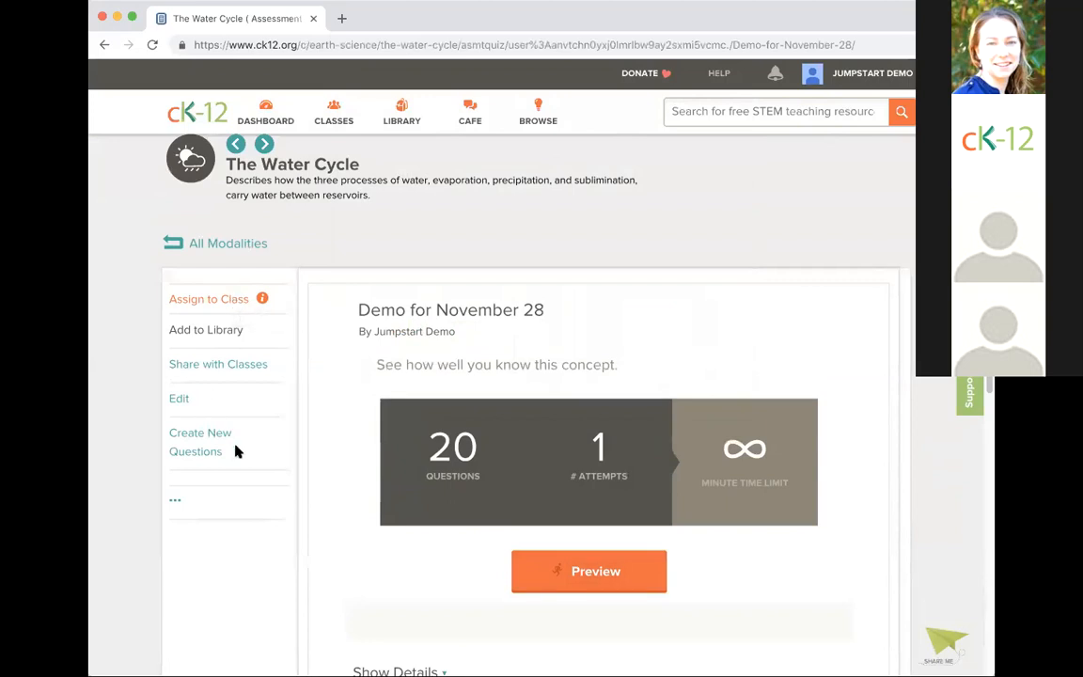
scroll(278, 455, down, 3)
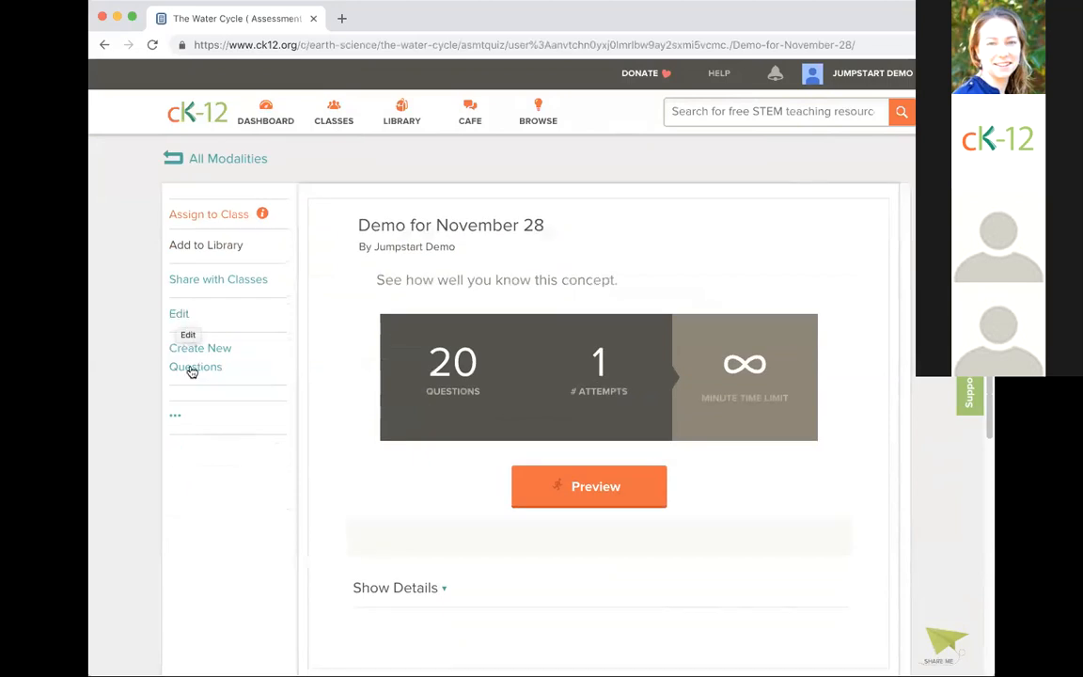
click(174, 420)
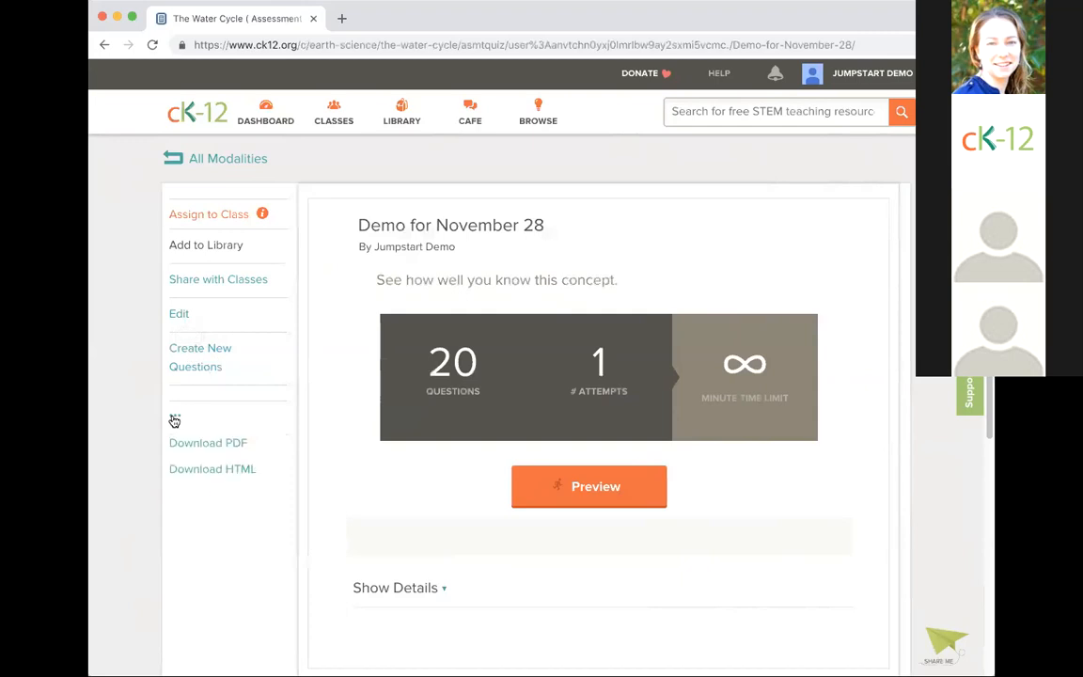
scroll(141, 381, down, 1)
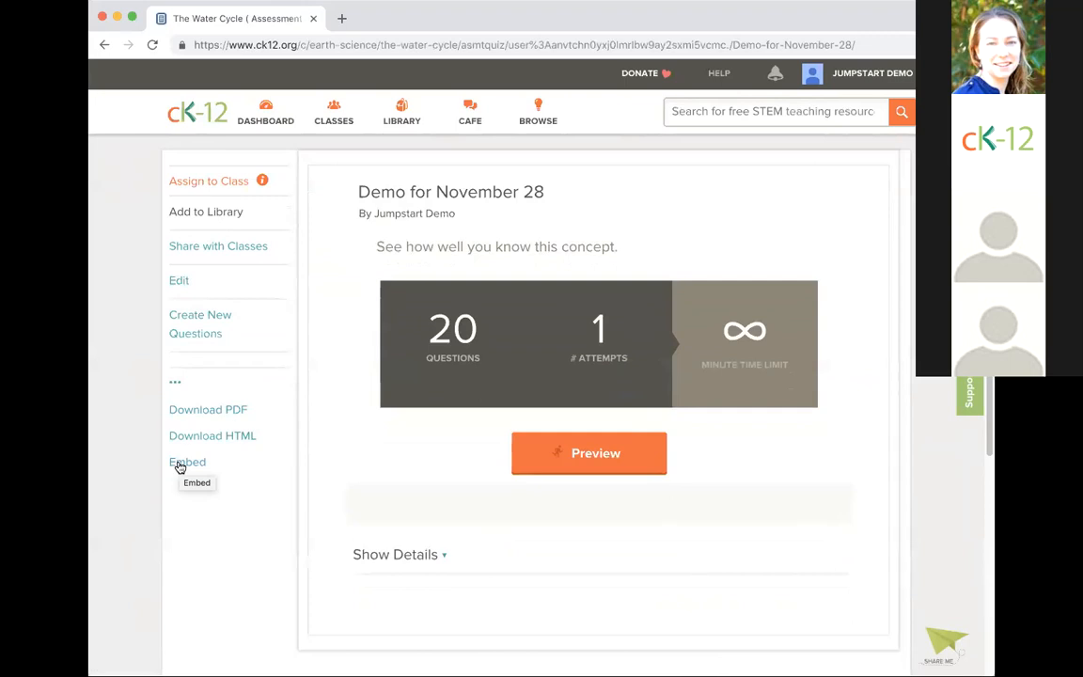
scroll(183, 463, up, 3)
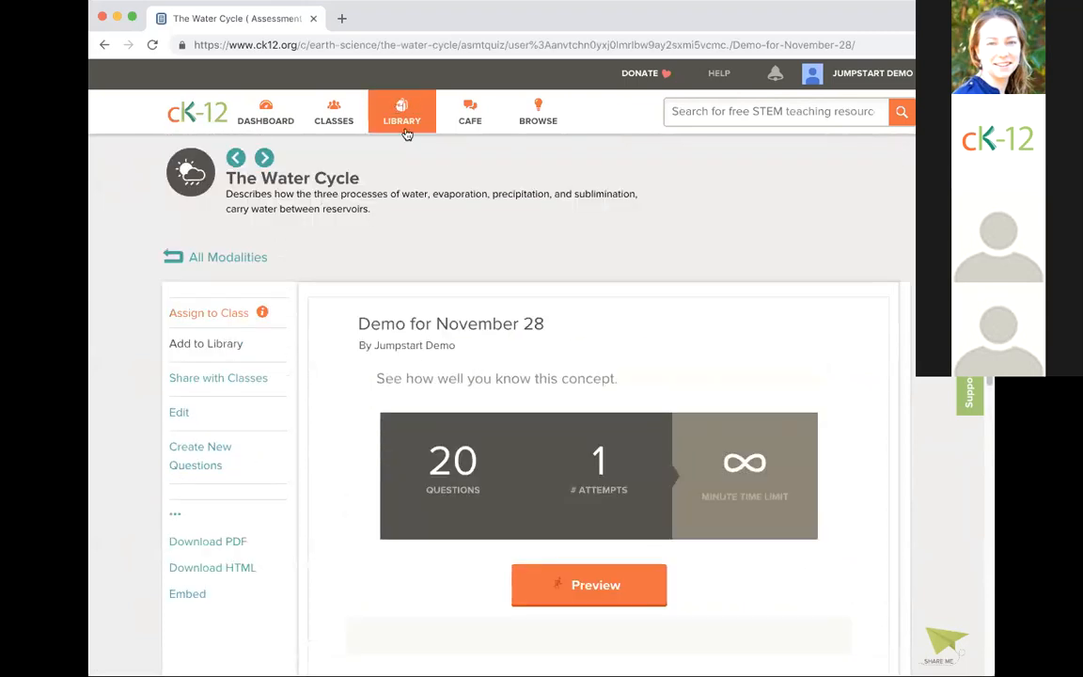
- Browse all modalities of The Water Cycle and show only the assessments in its community content
click(196, 262)
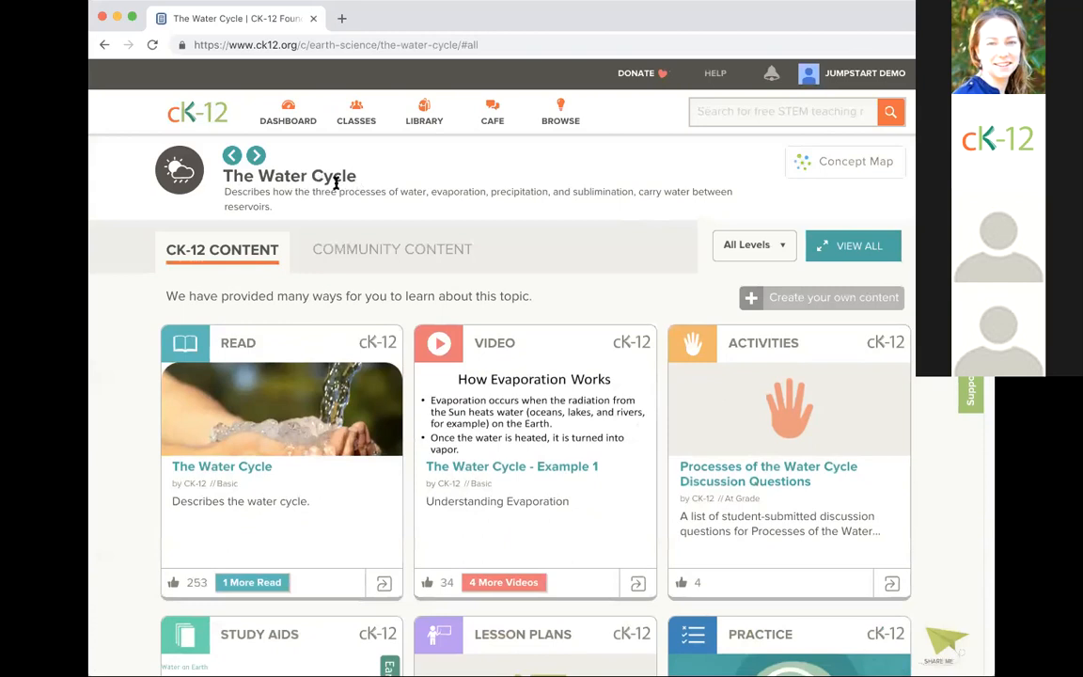
scroll(153, 346, down, 3)
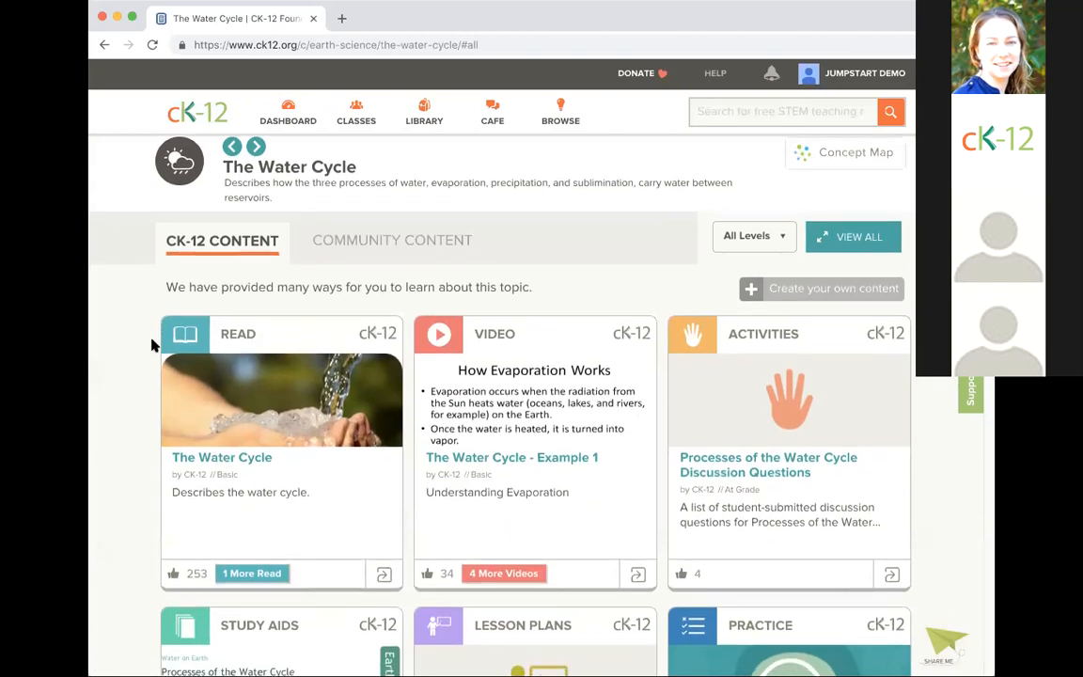
scroll(154, 346, down, 2)
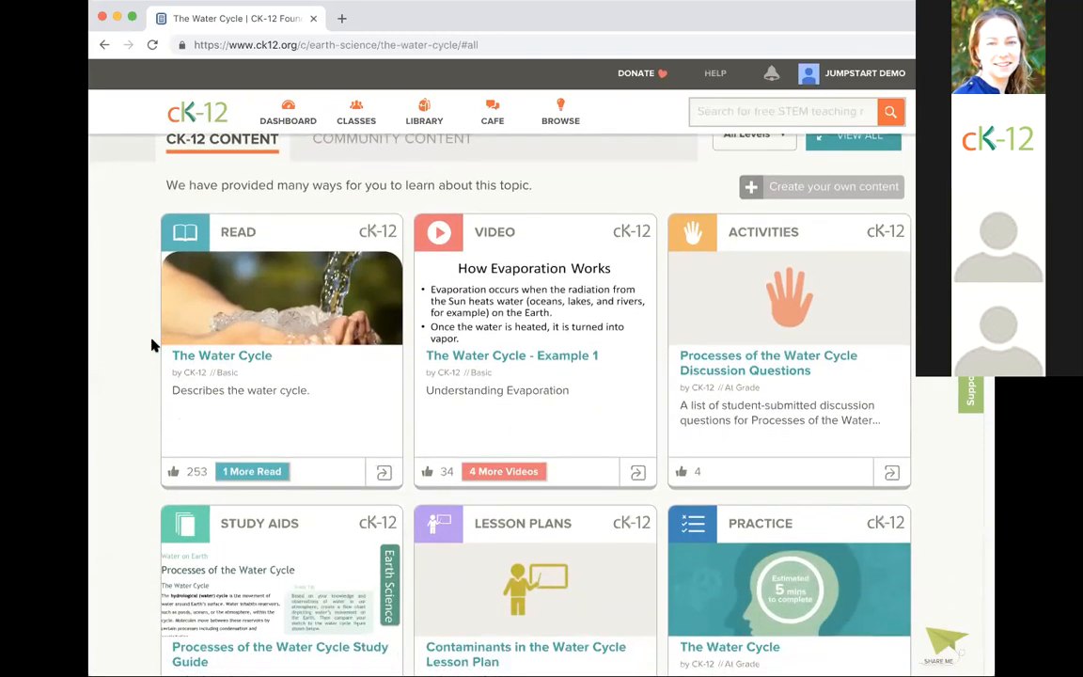
scroll(154, 346, down, 8)
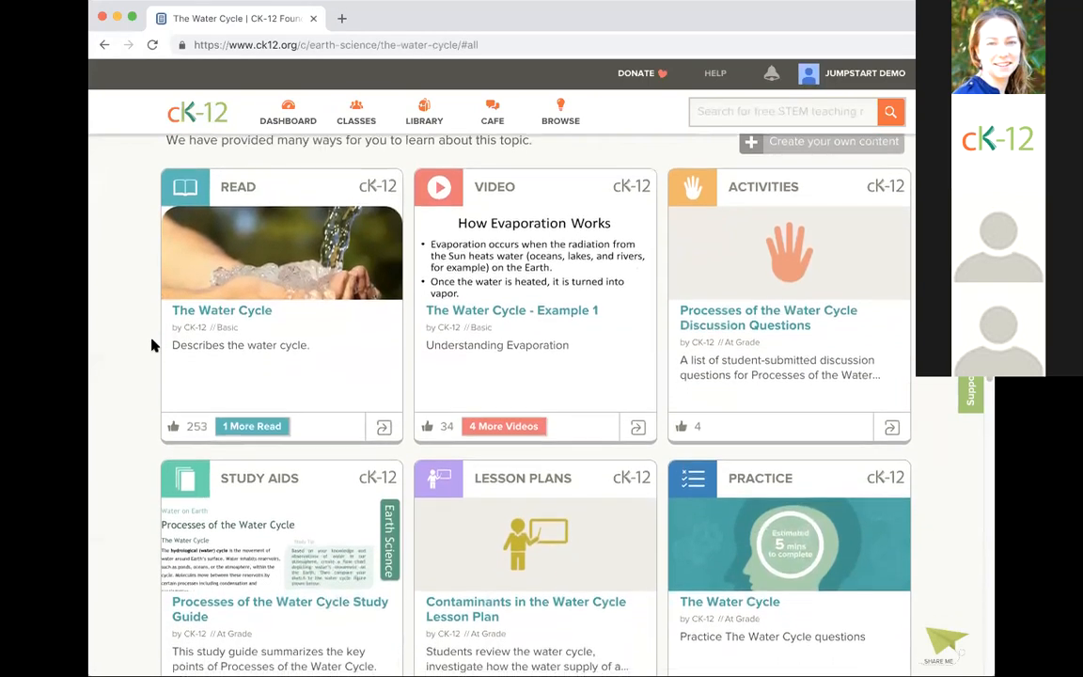
scroll(153, 346, up, 10)
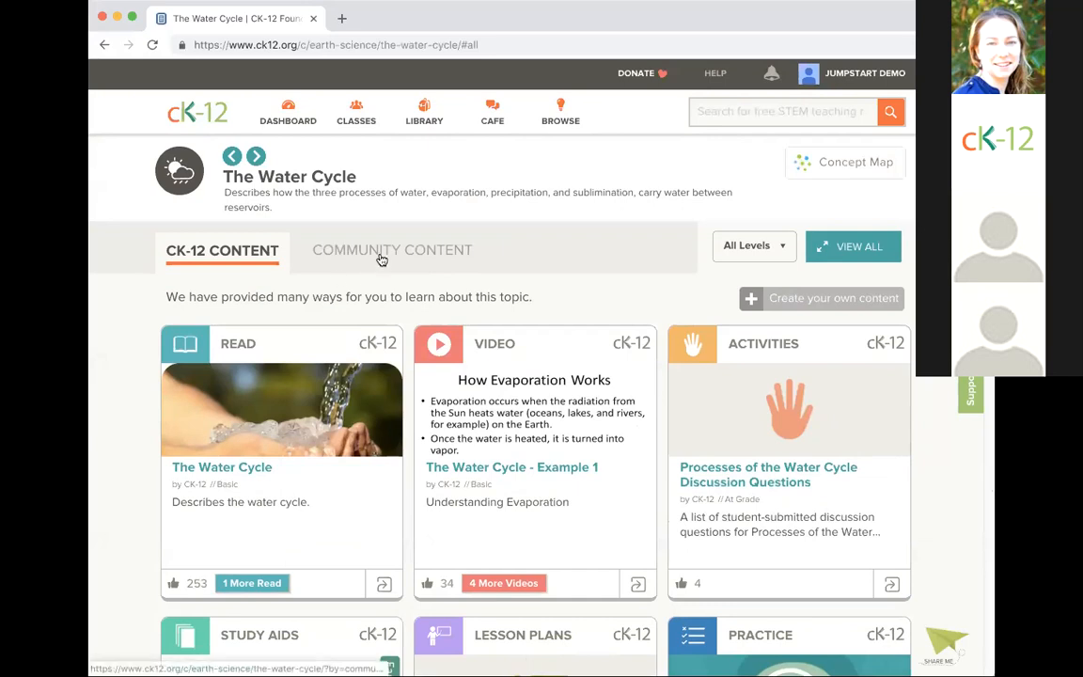
click(377, 259)
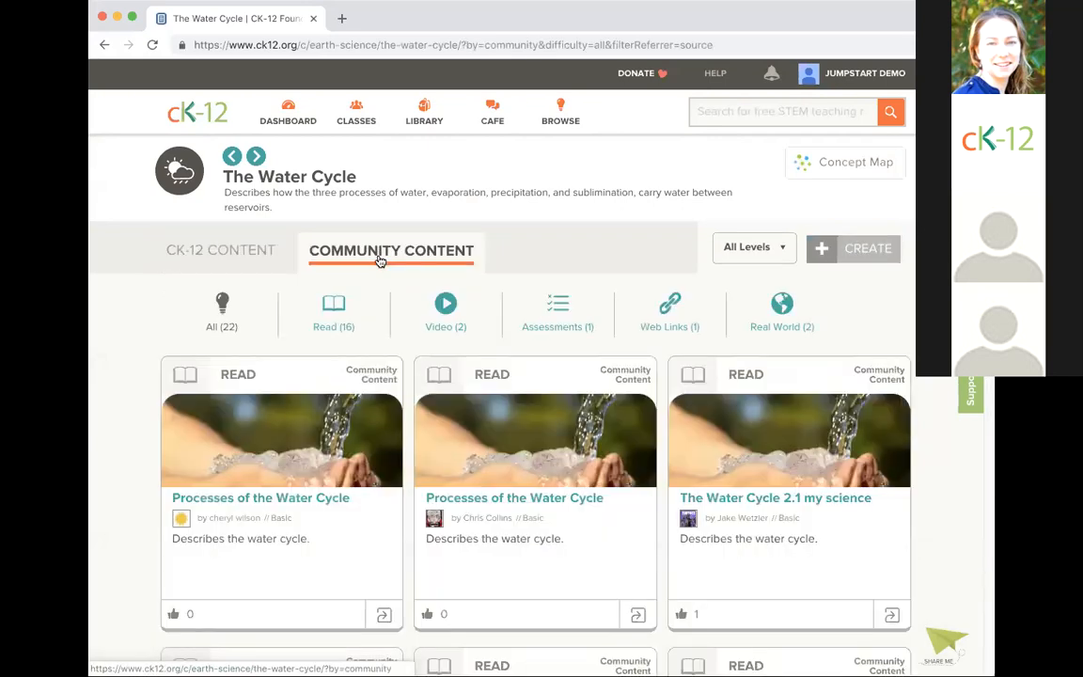
click(566, 319)
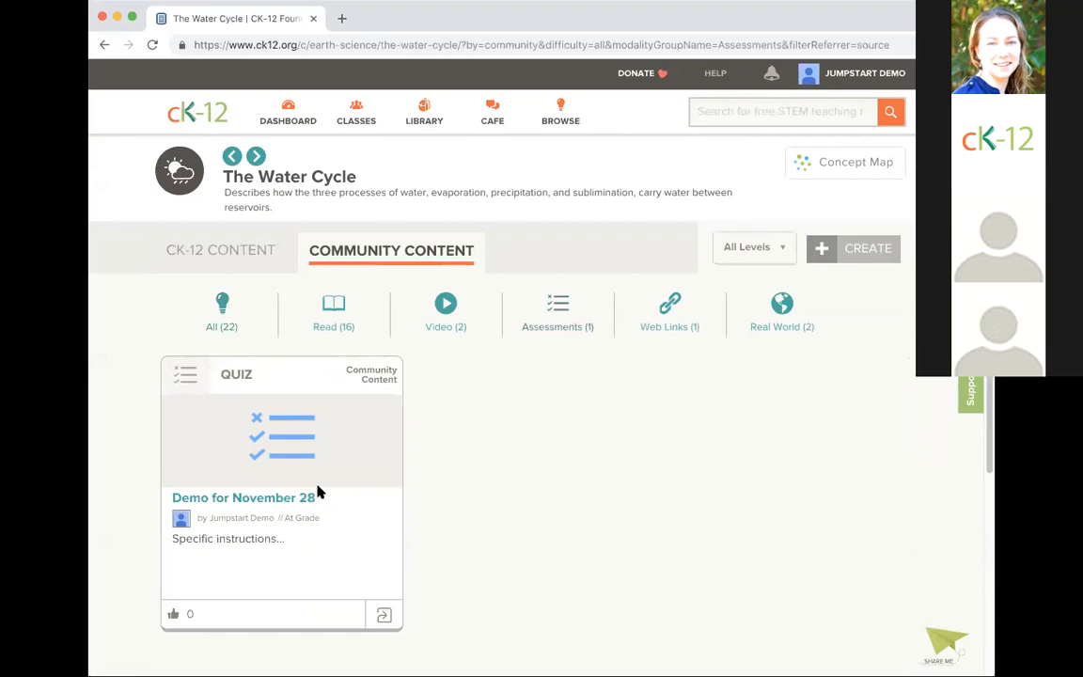
- Switch The Water Cycle from community content to the CK-12 content and look through its available modalities
double_click(269, 192)
triple_click(225, 177)
click(216, 276)
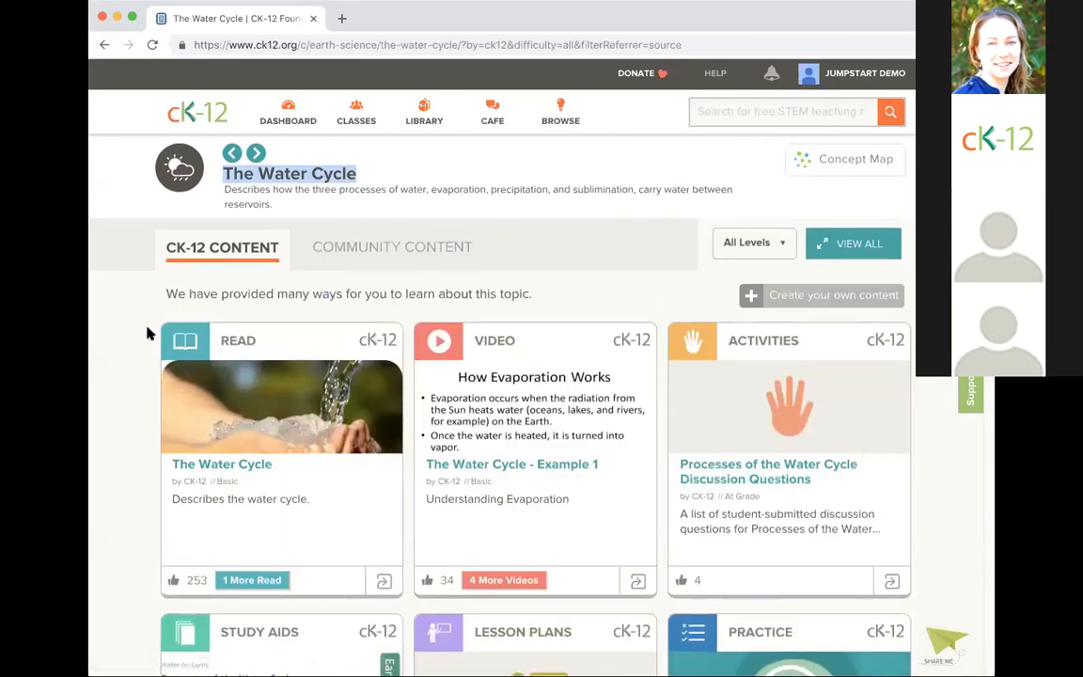
scroll(148, 333, down, 10)
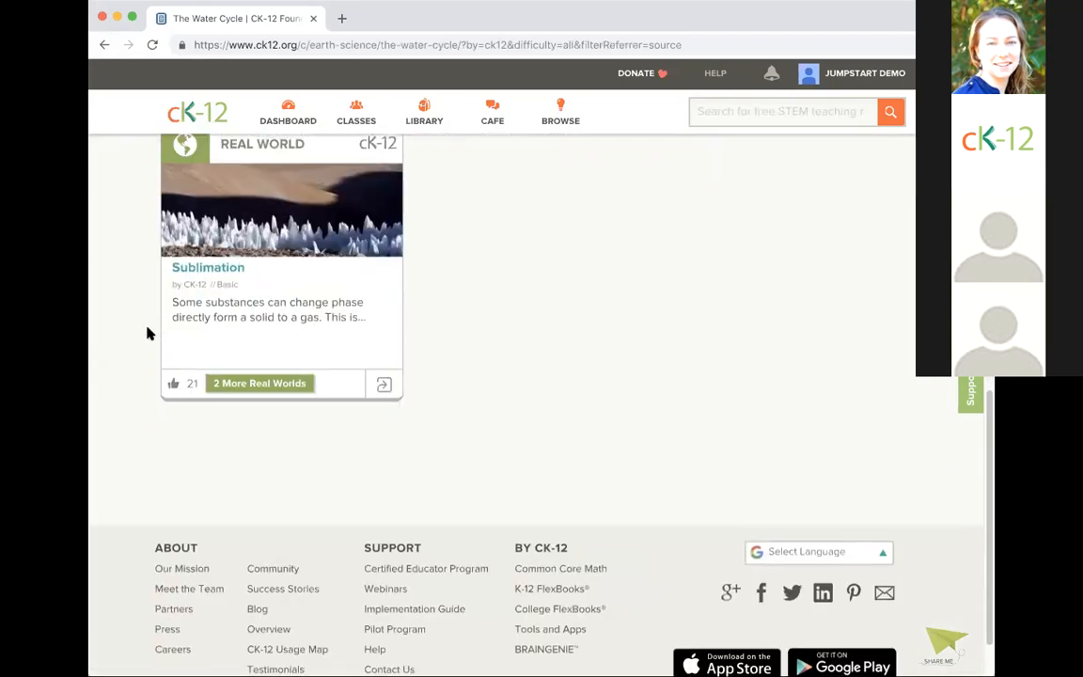
scroll(147, 332, up, 10)
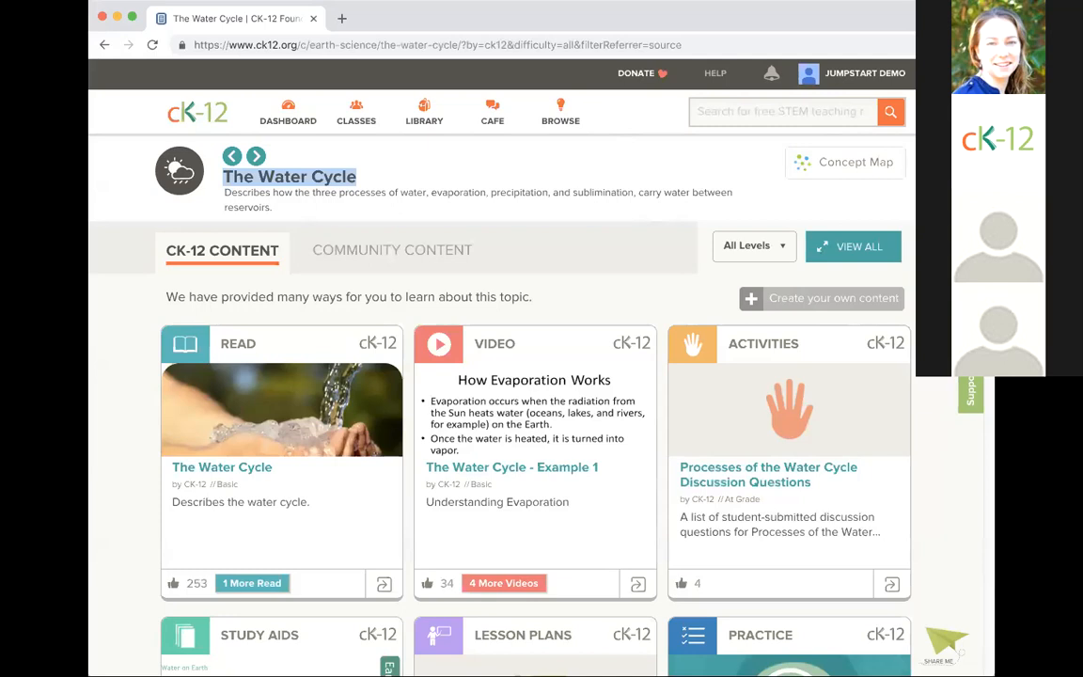
- Open the quiz "Demo for November 28" from the Library and check its PDF download's answer key options without downloading
click(424, 111)
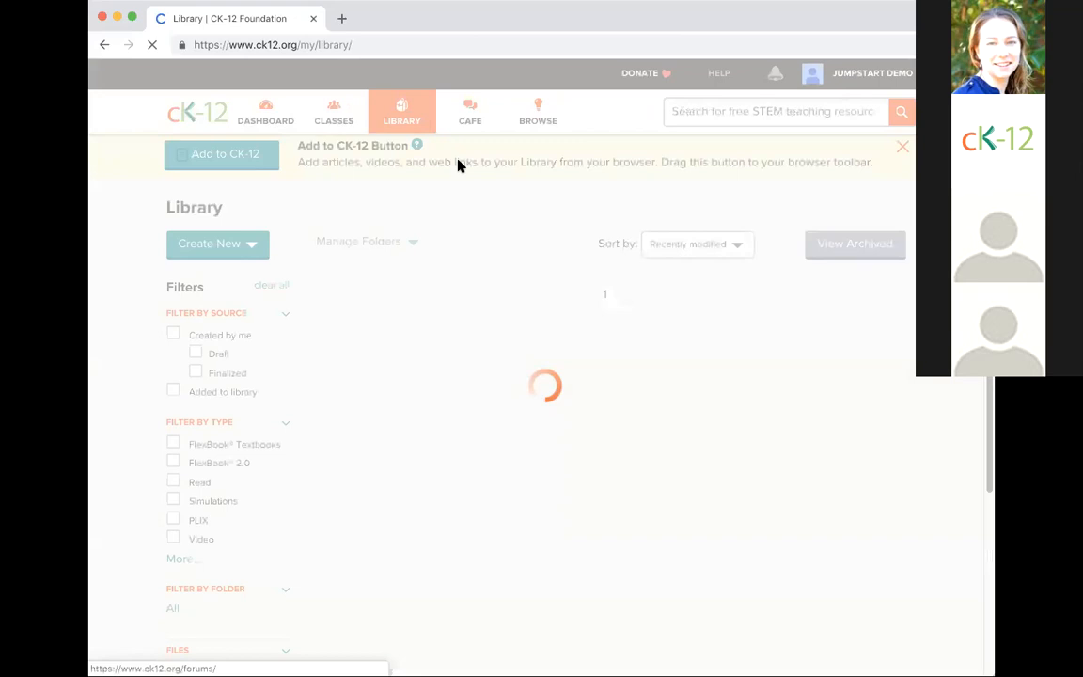
click(525, 298)
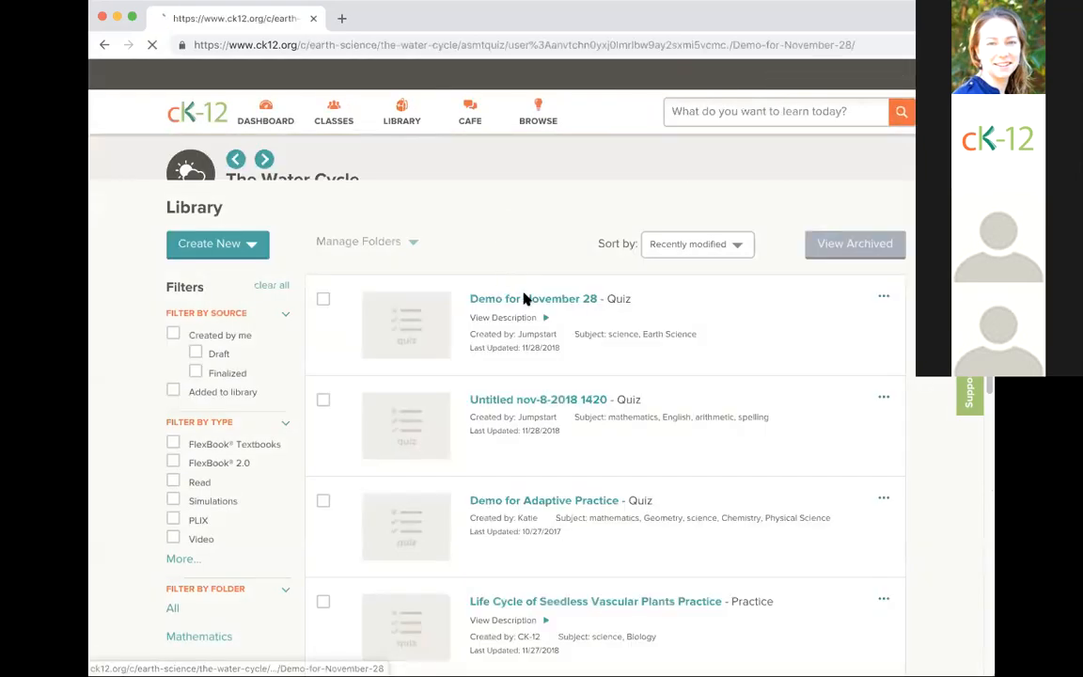
scroll(483, 282, down, 2)
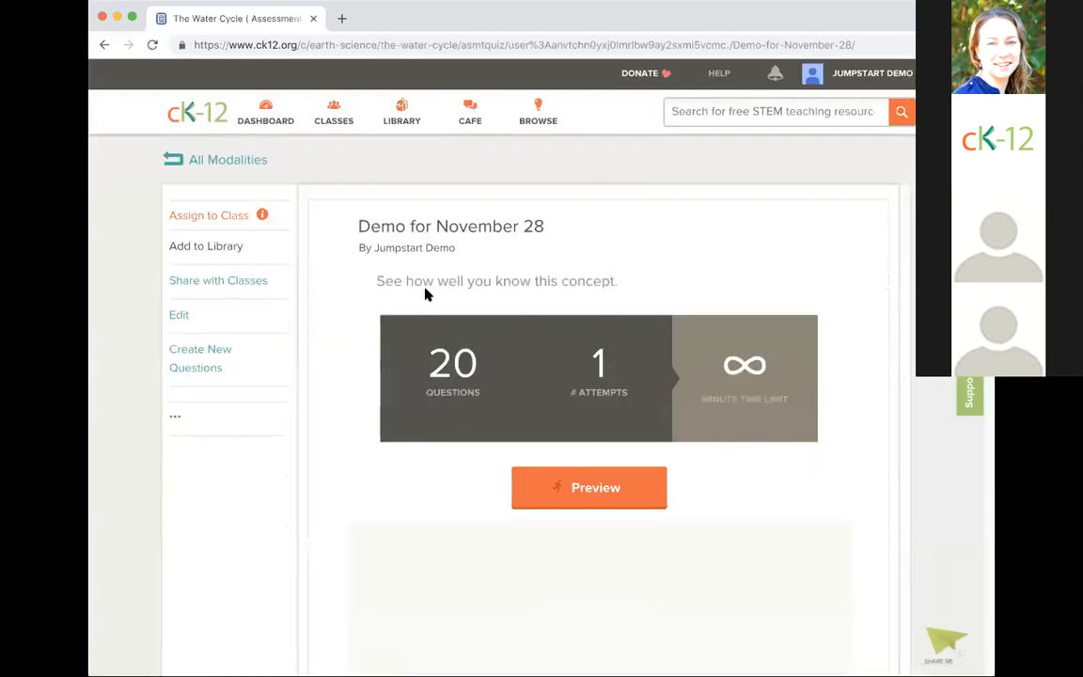
click(180, 416)
click(202, 447)
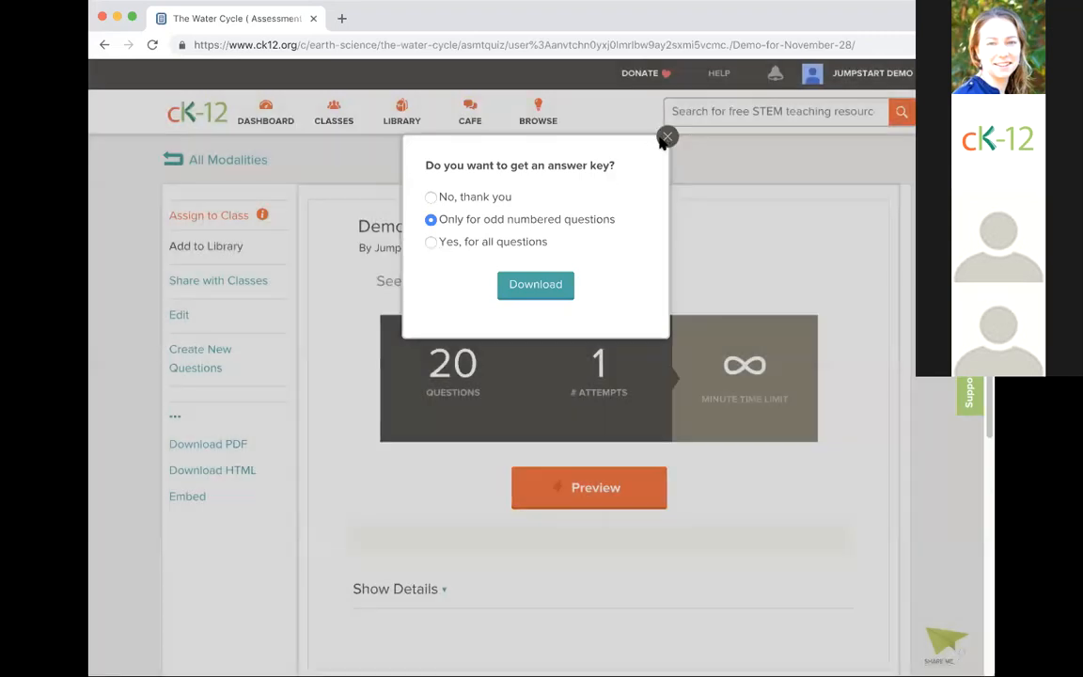
click(665, 138)
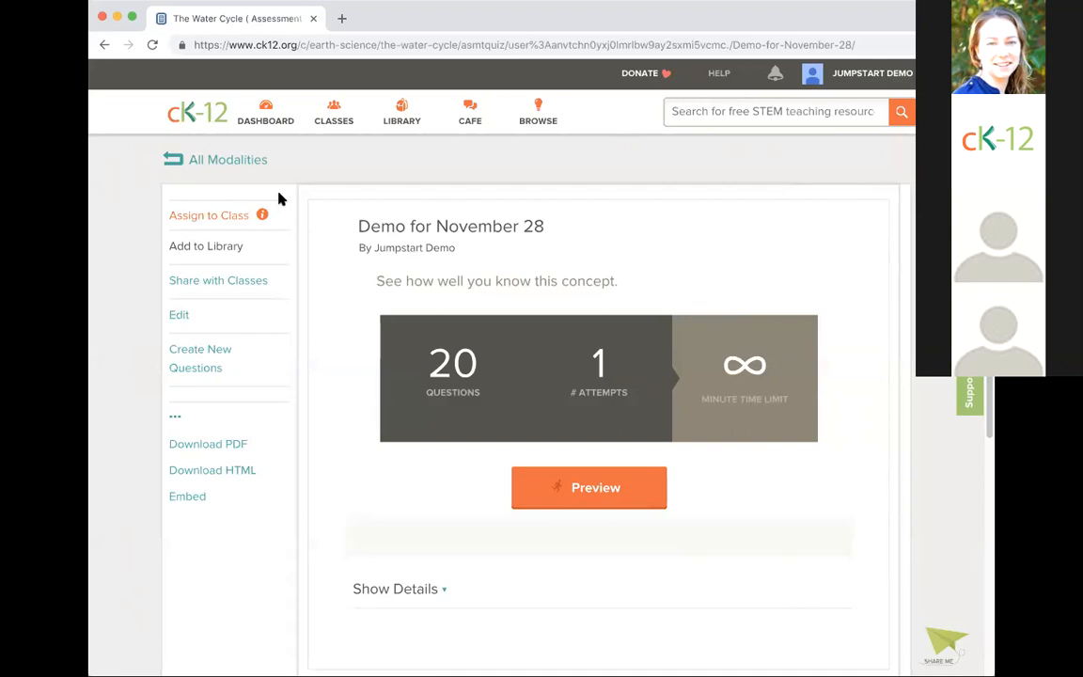
- Go to the CK-12 home page and open the Meet the Team page from the site footer
click(205, 118)
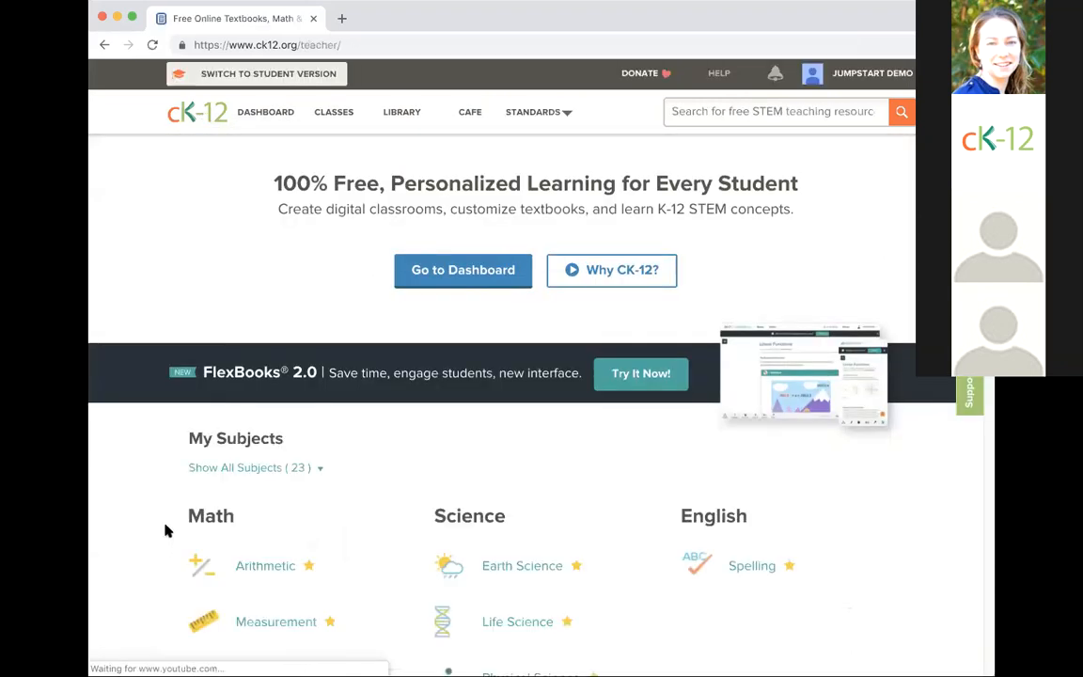
scroll(165, 532, down, 20)
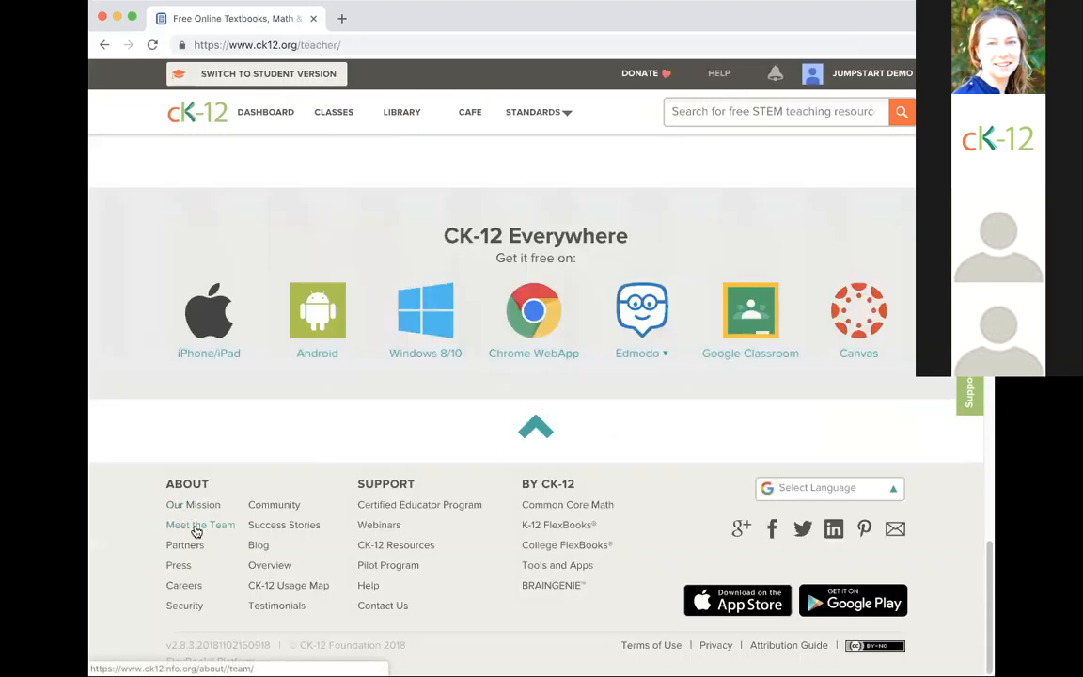
click(196, 531)
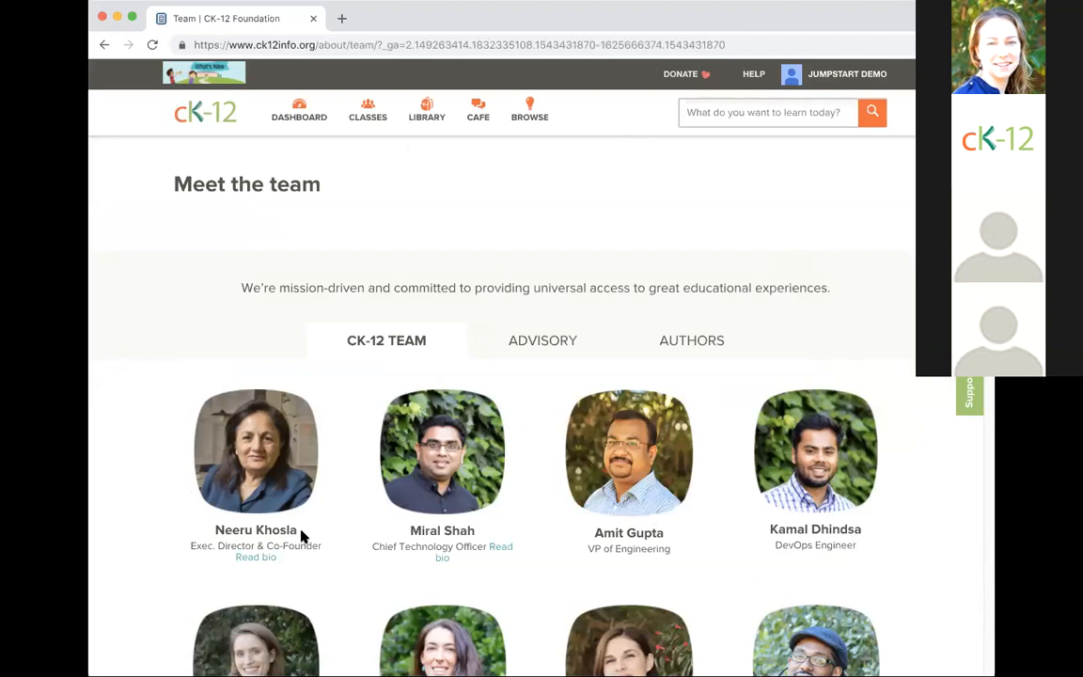
- Return to the CK-12 home page, open Our Mission and examine the organization's timeline down to its beginnings
click(199, 112)
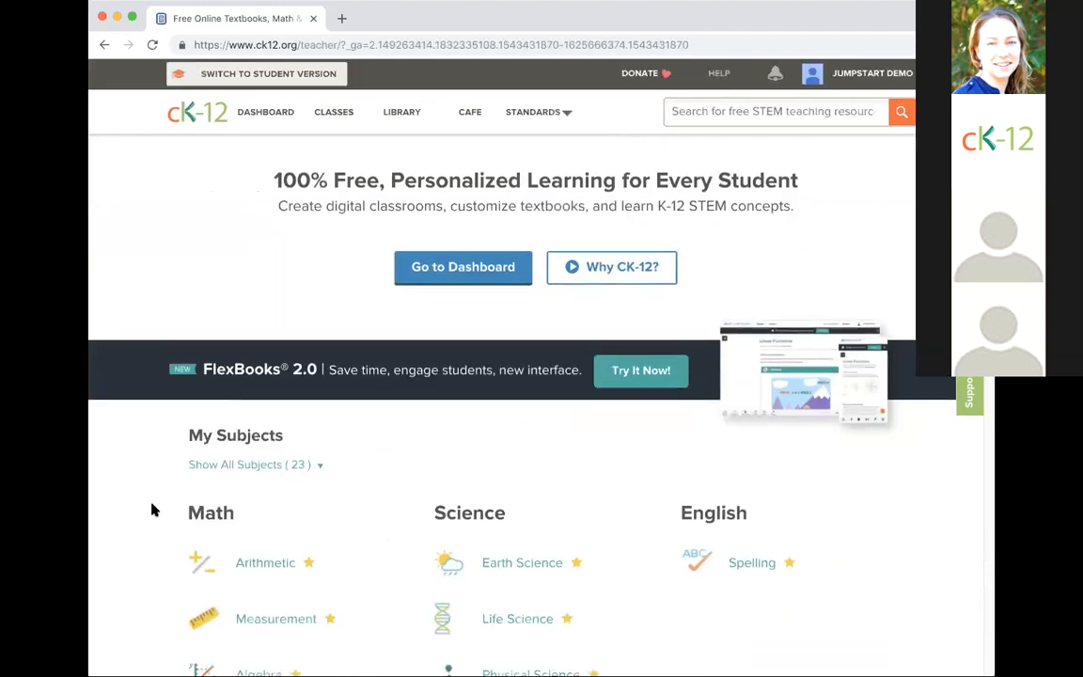
scroll(150, 507, down, 20)
click(190, 506)
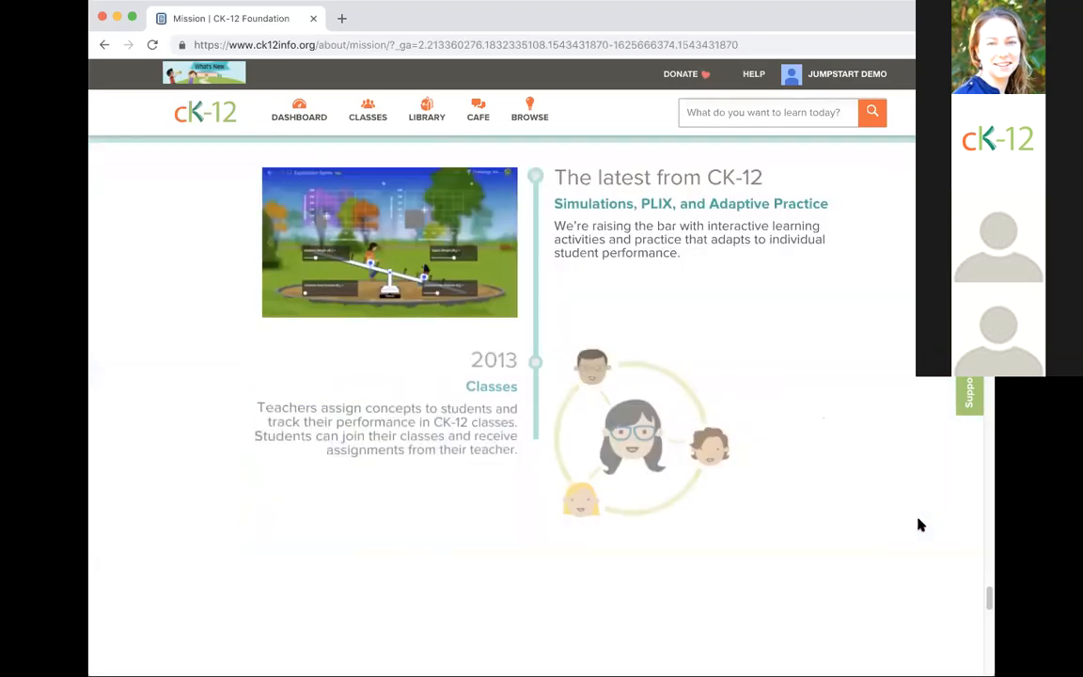
scroll(920, 524, down, 2)
scroll(921, 528, up, 4)
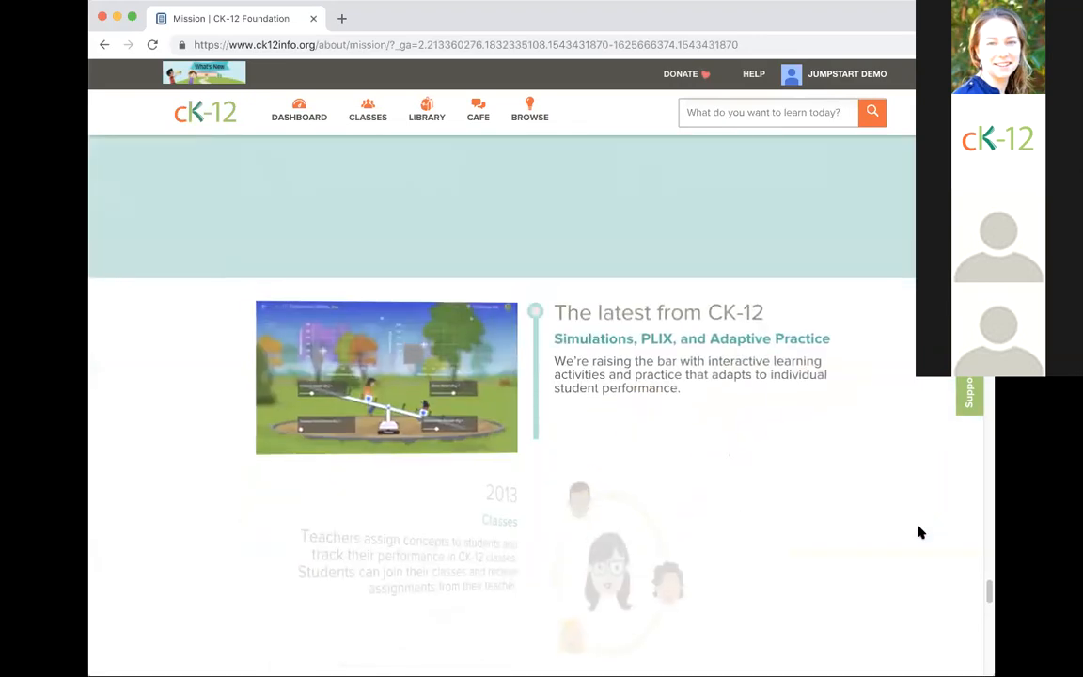
scroll(920, 532, down, 4)
scroll(920, 532, down, 5)
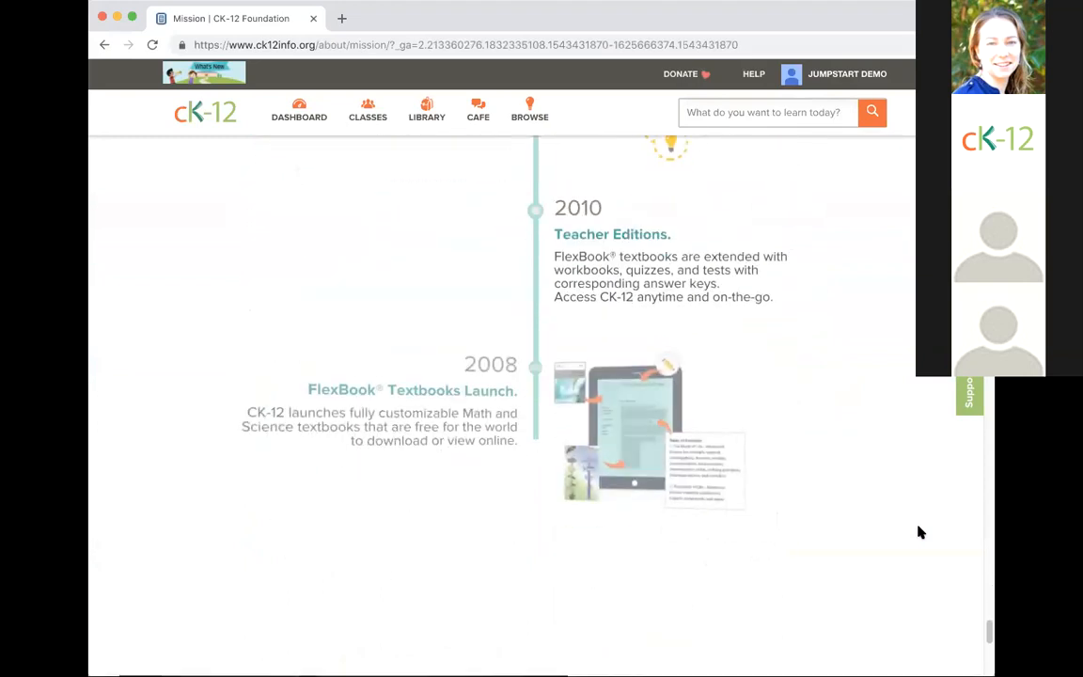
scroll(920, 532, down, 8)
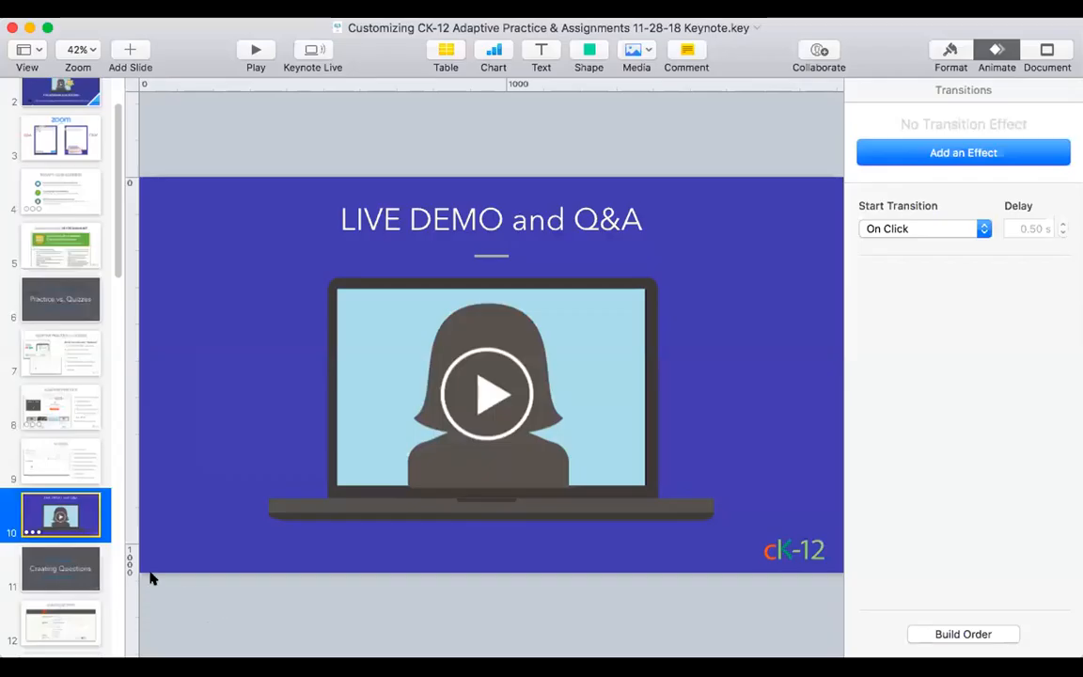
- Switch to the Keynote presentation, play it from the "LIVE DEMO and Q&A" slide and advance to "Creating Questions"
click(256, 49)
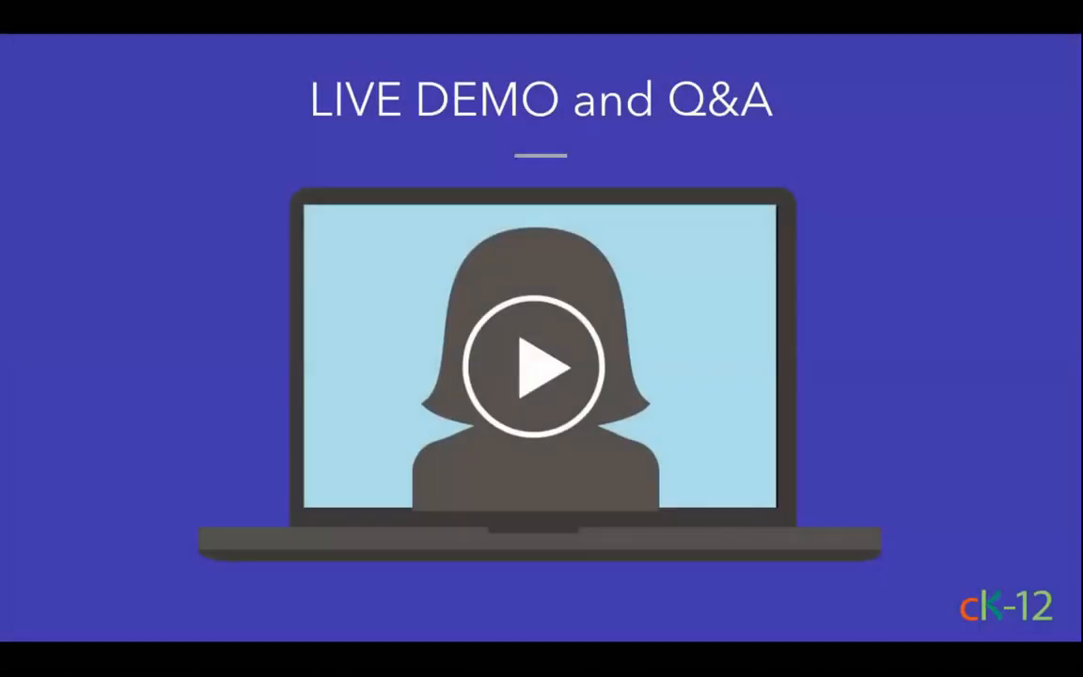
key(Right)
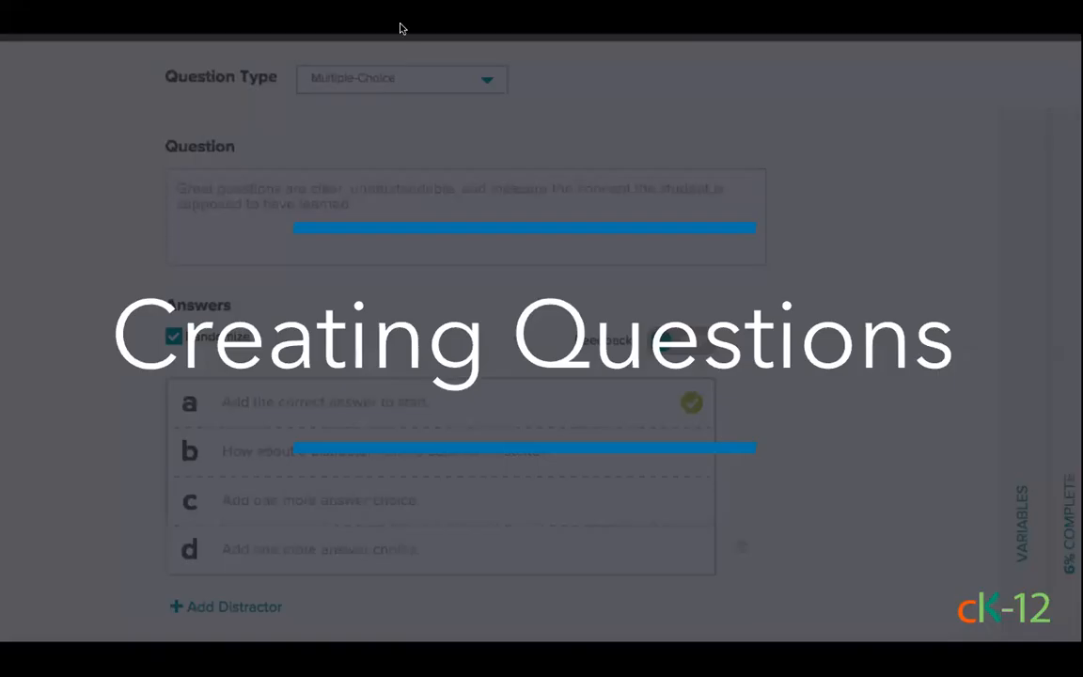
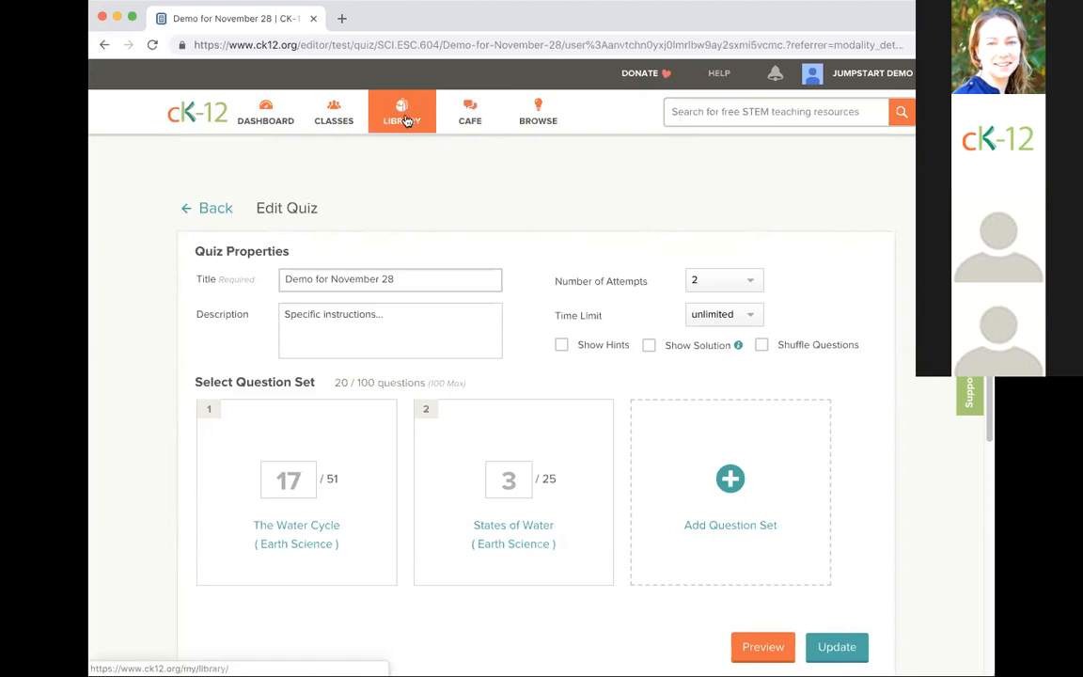
- Go back to the CK-12 home page, enter the Library and open a blank new quiz form to view its settings
click(187, 117)
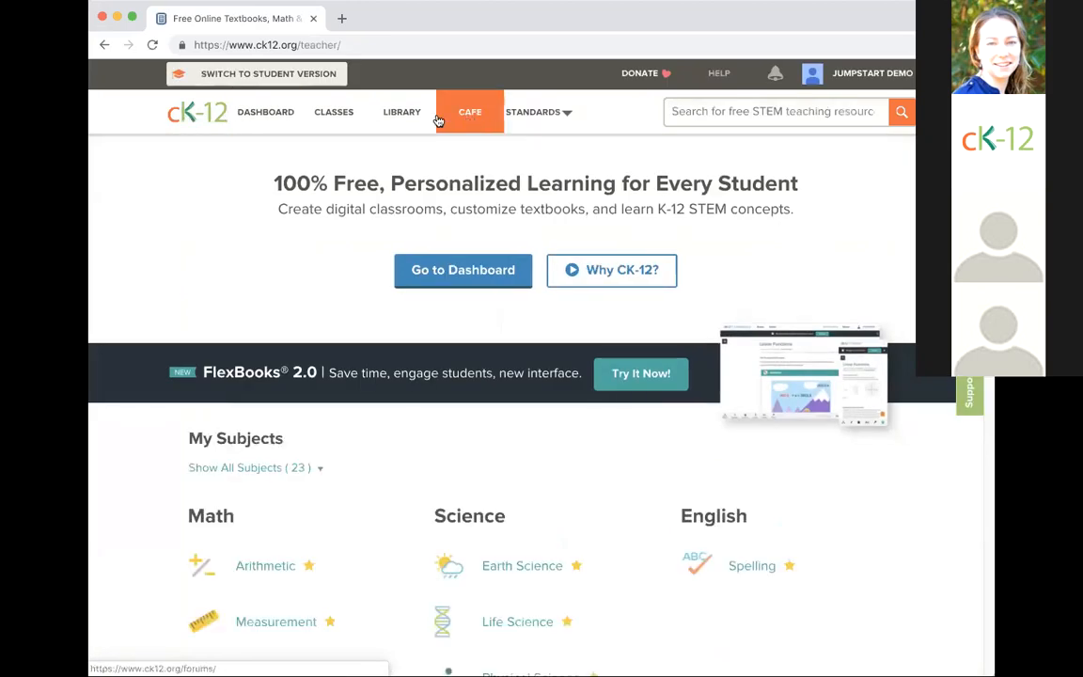
click(410, 120)
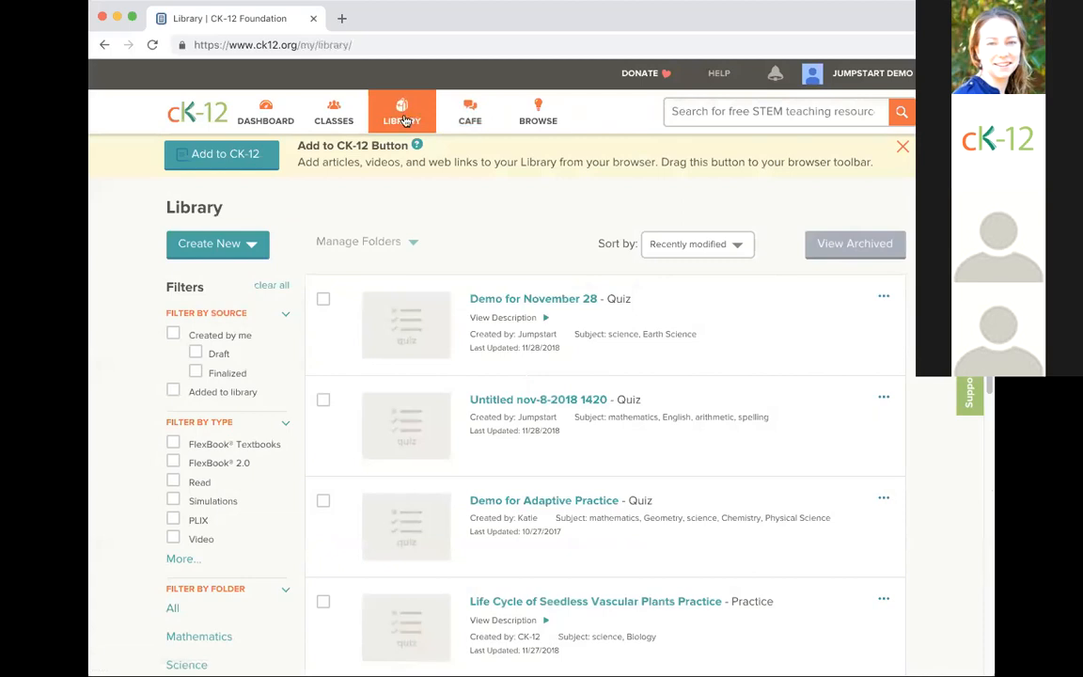
click(250, 246)
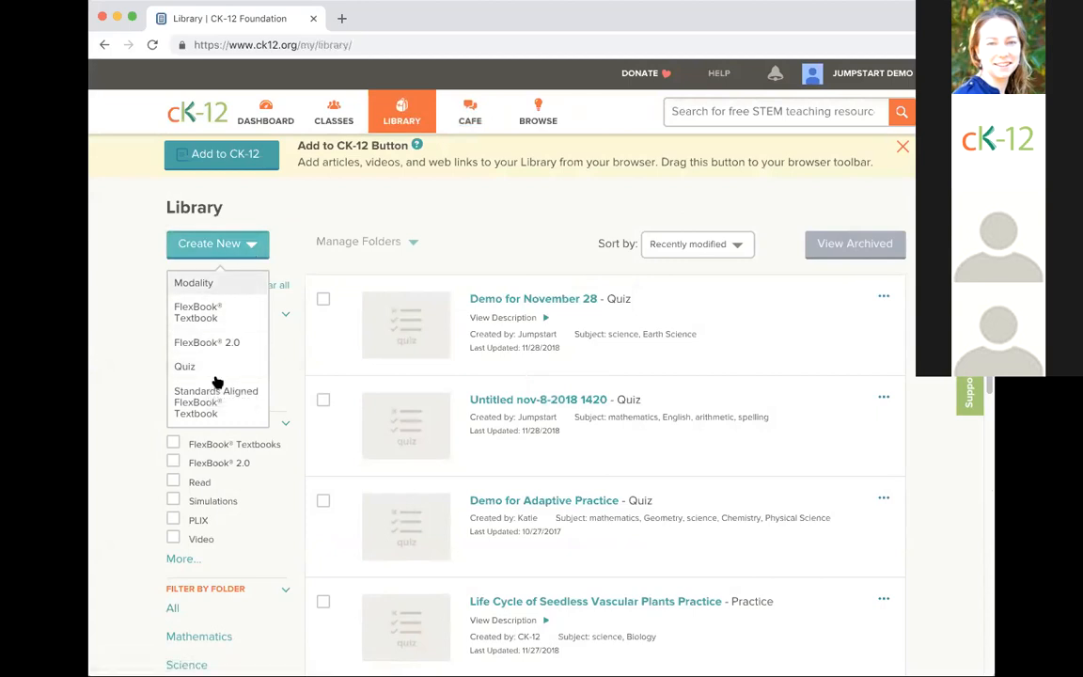
click(188, 368)
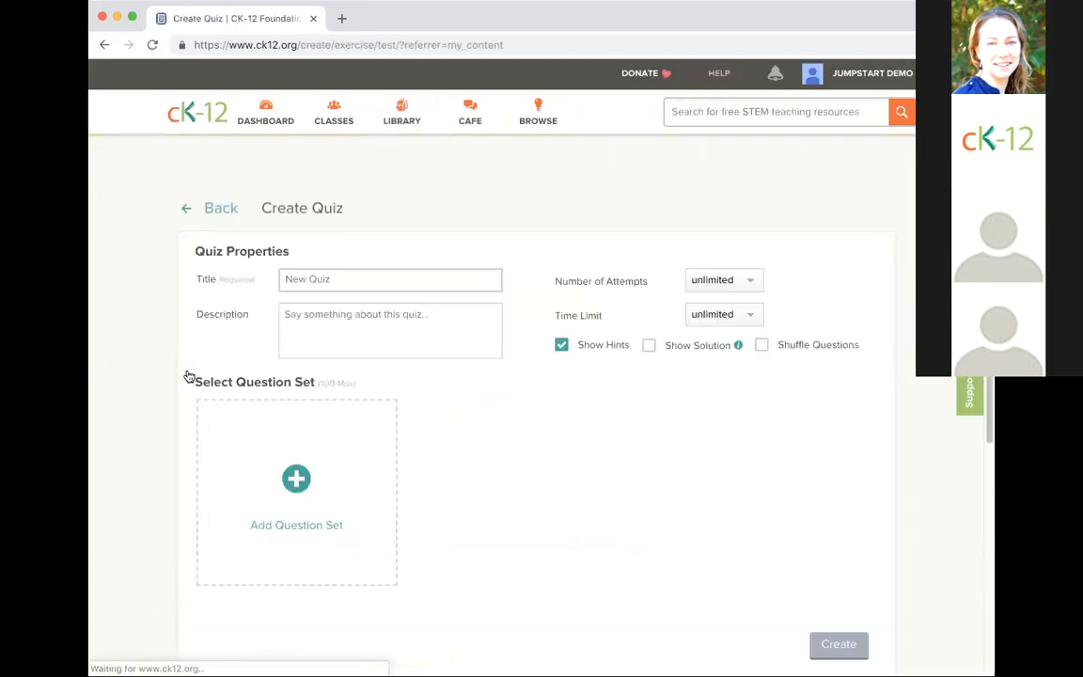
scroll(165, 379, down, 1)
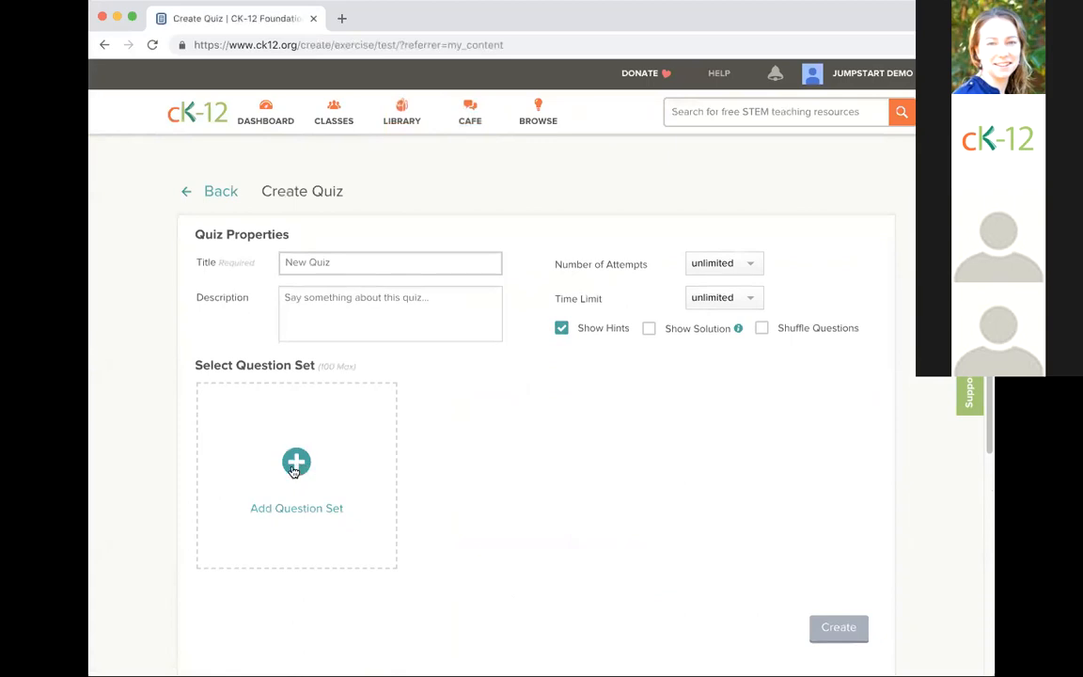
- Open the quiz "Demo for November 28" from the Library for editing and move the States of Water question set before The Water Cycle
click(405, 120)
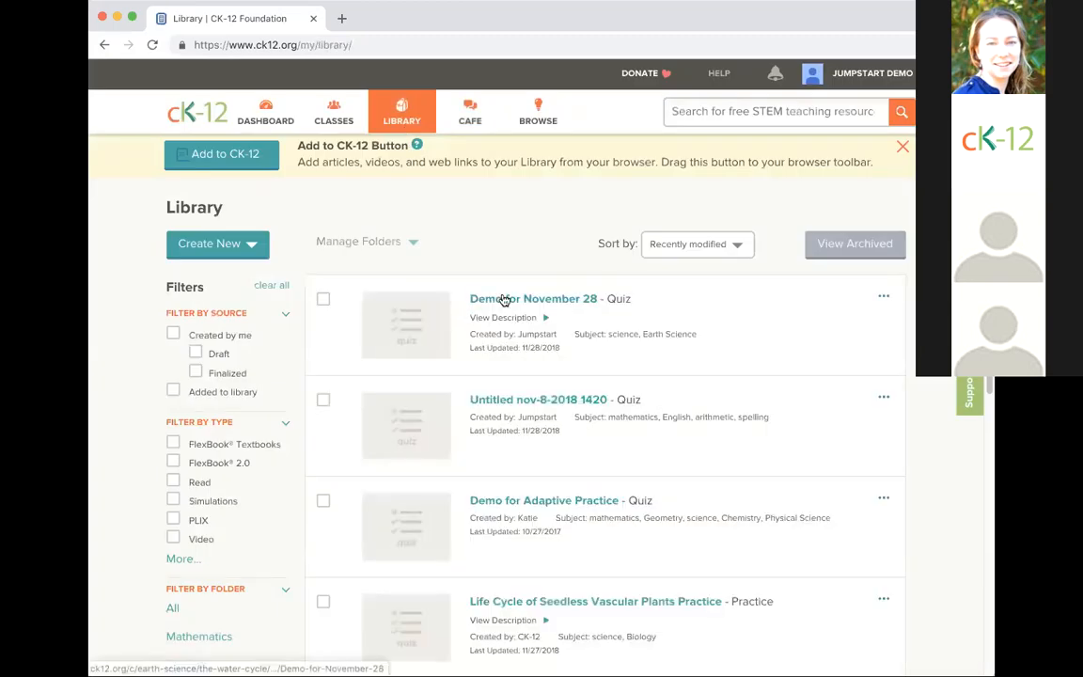
click(505, 300)
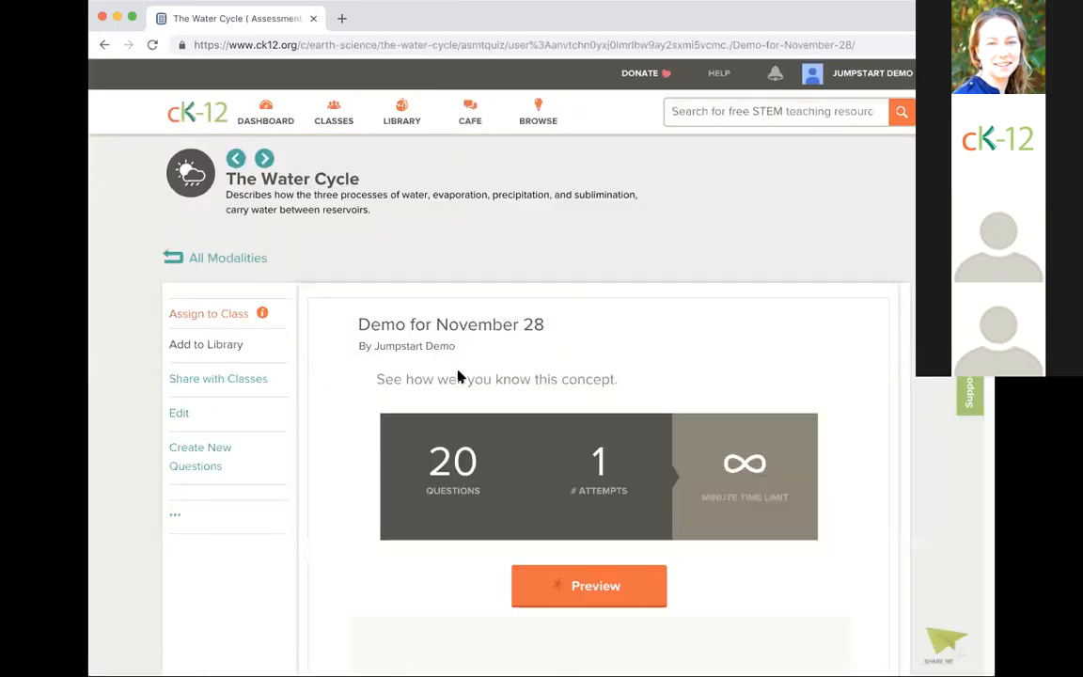
click(176, 414)
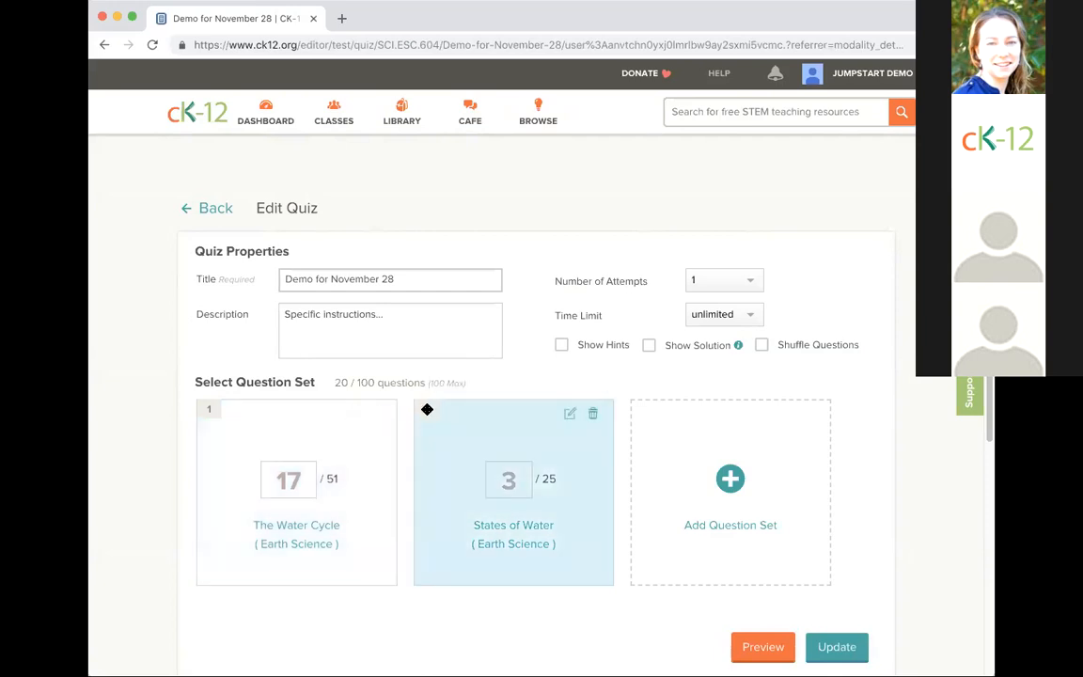
drag(425, 408, 209, 416)
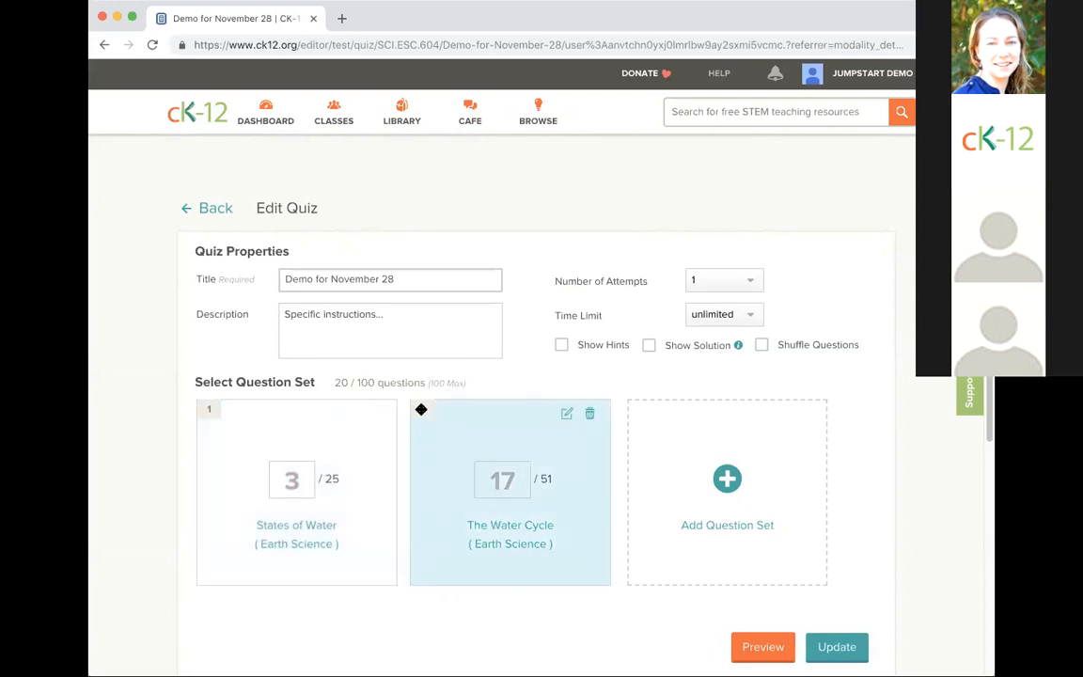
drag(420, 407, 198, 406)
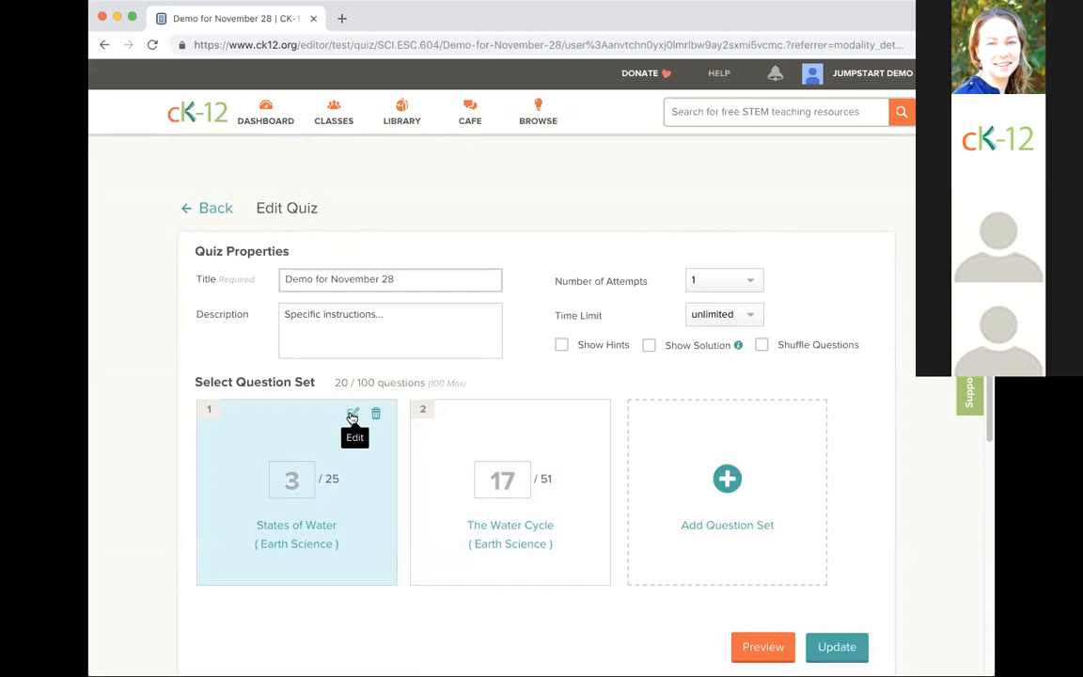
- Edit the States of Water question set and start adding a self-written question to it
click(351, 416)
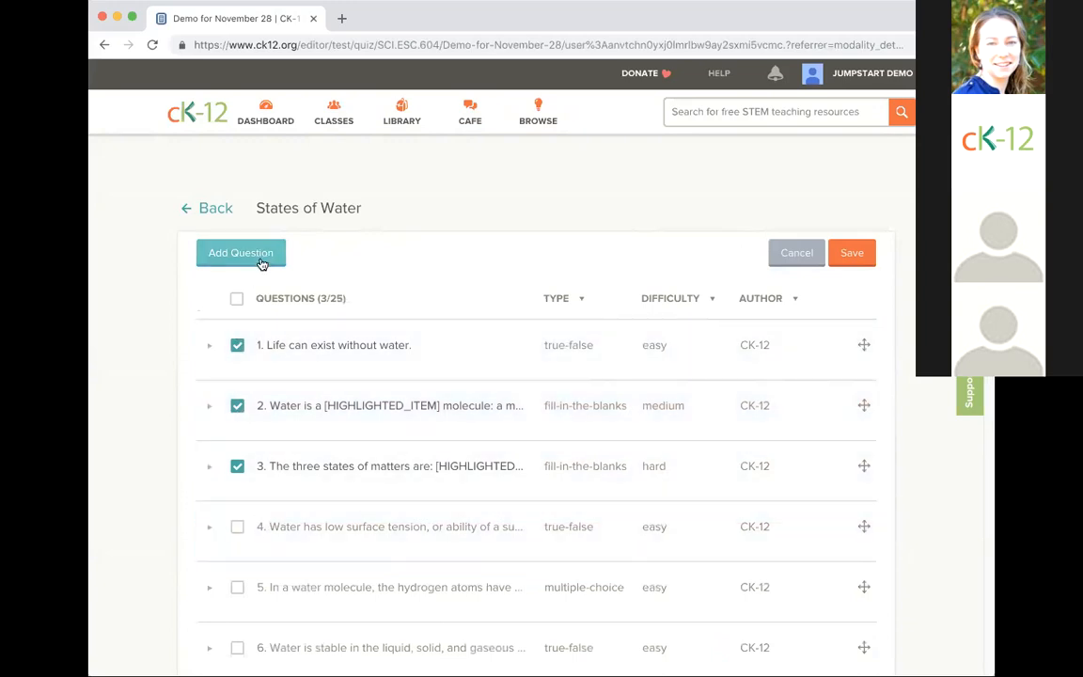
click(252, 259)
click(228, 262)
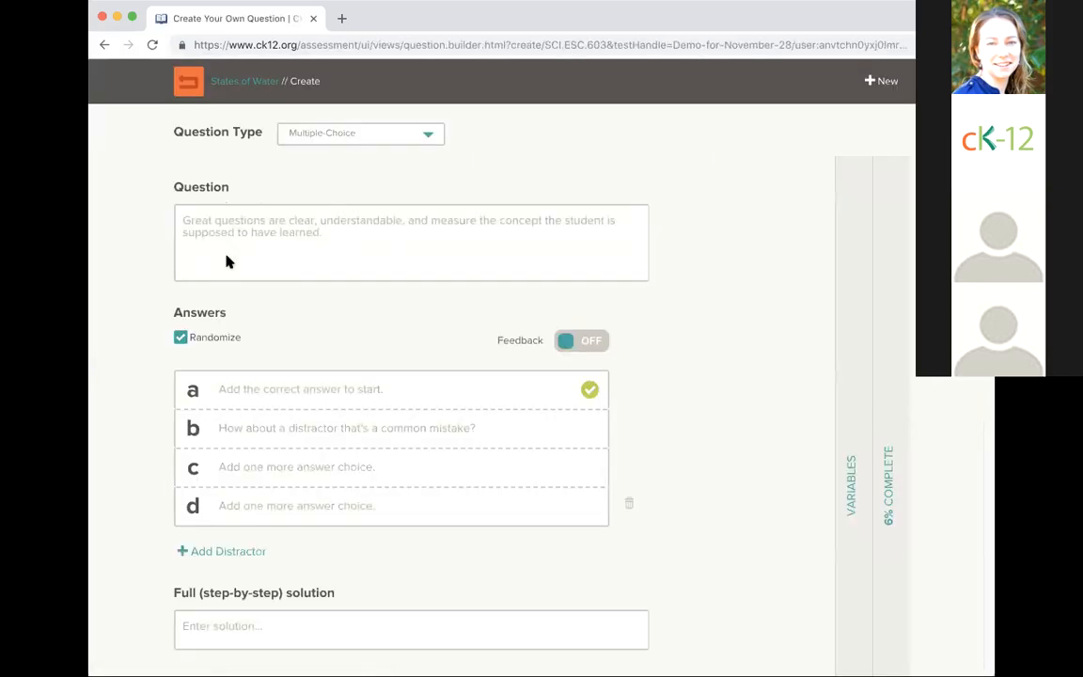
- Review the available question types and the question text formatting tools, and set the new question's type to True/False
click(429, 139)
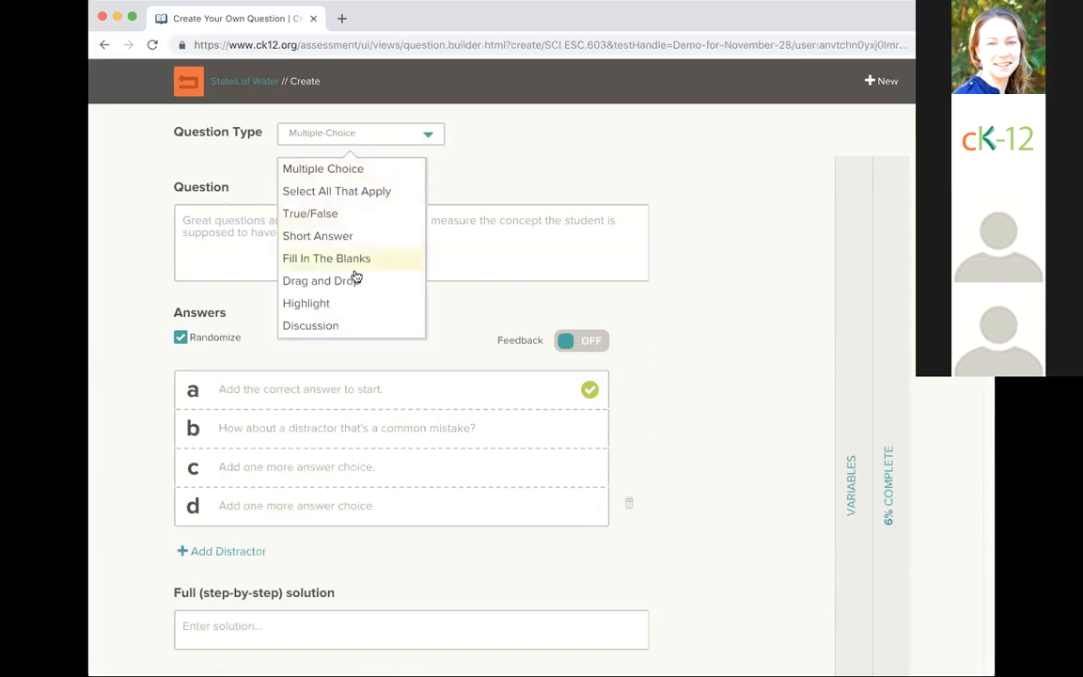
click(288, 232)
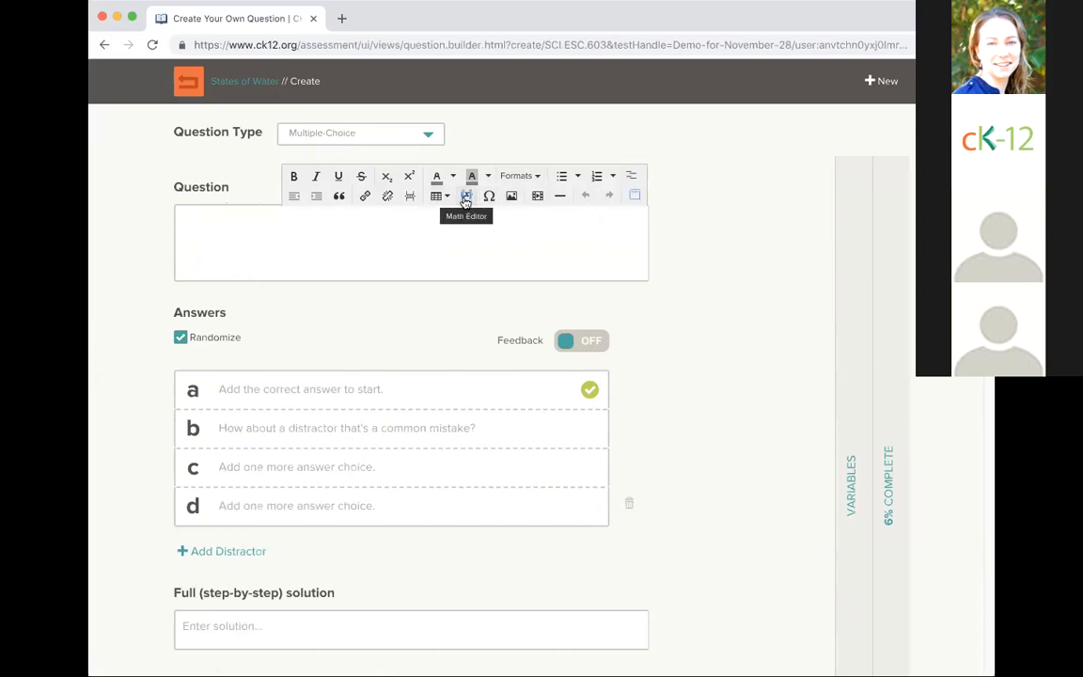
click(429, 134)
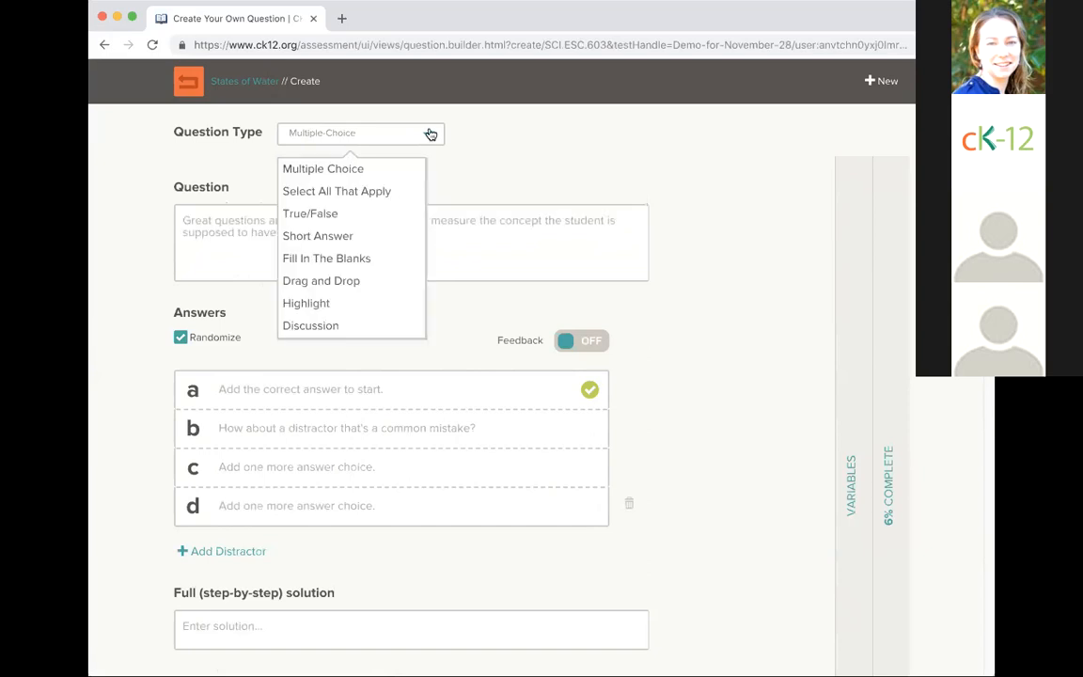
click(313, 215)
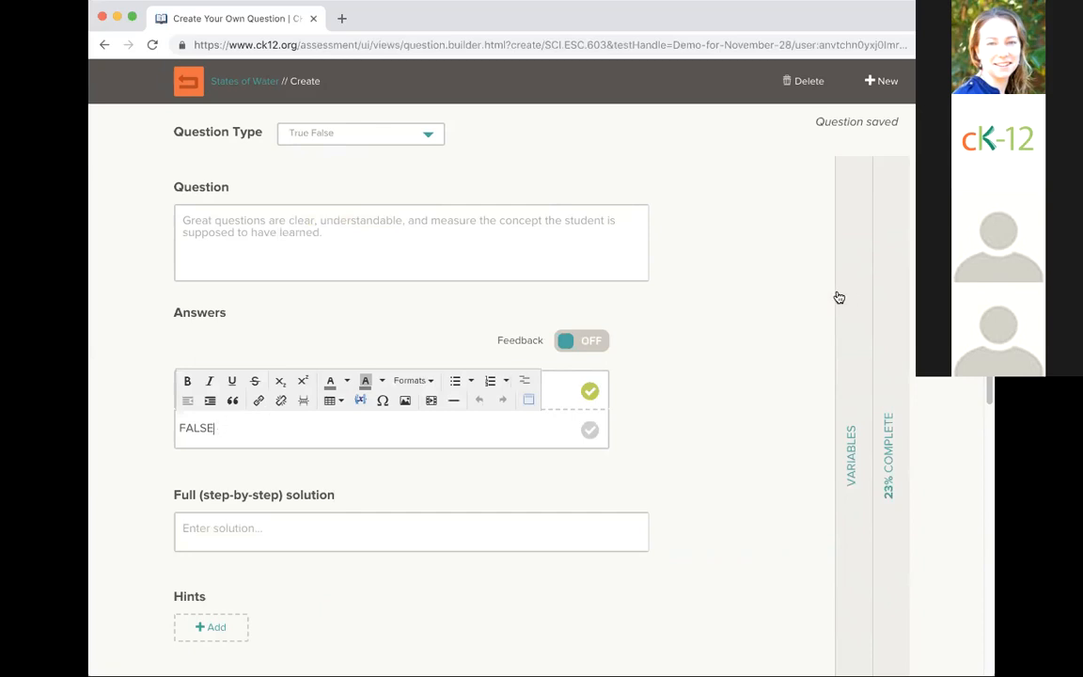
- Replace the True/False answer choices with NOUN and VERB
click(490, 230)
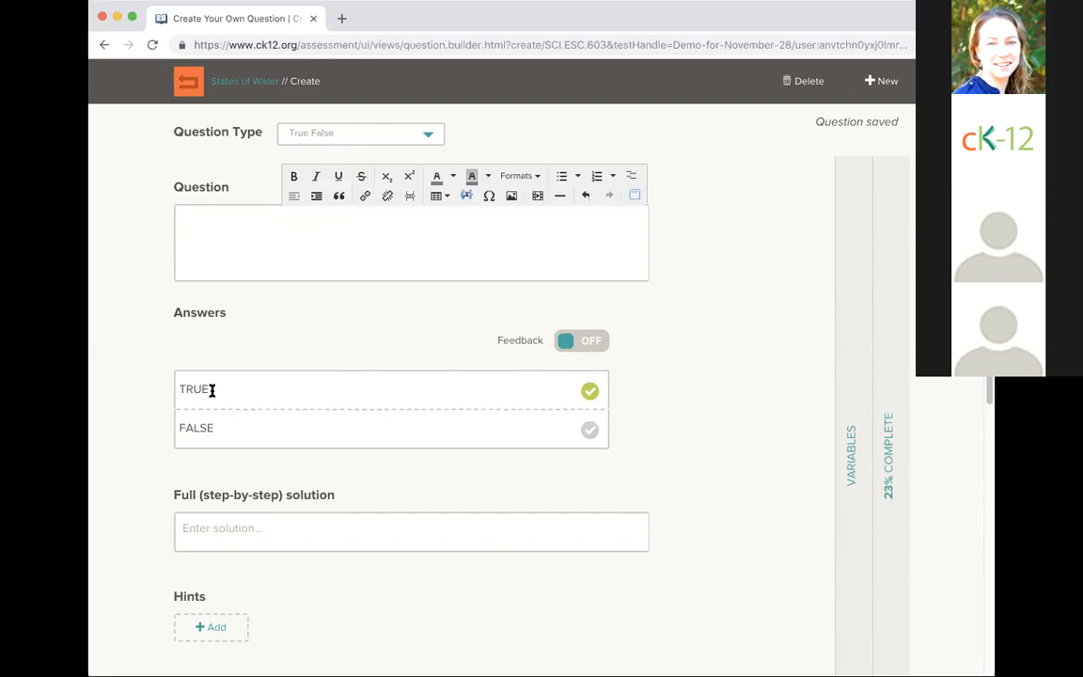
drag(216, 388, 180, 386)
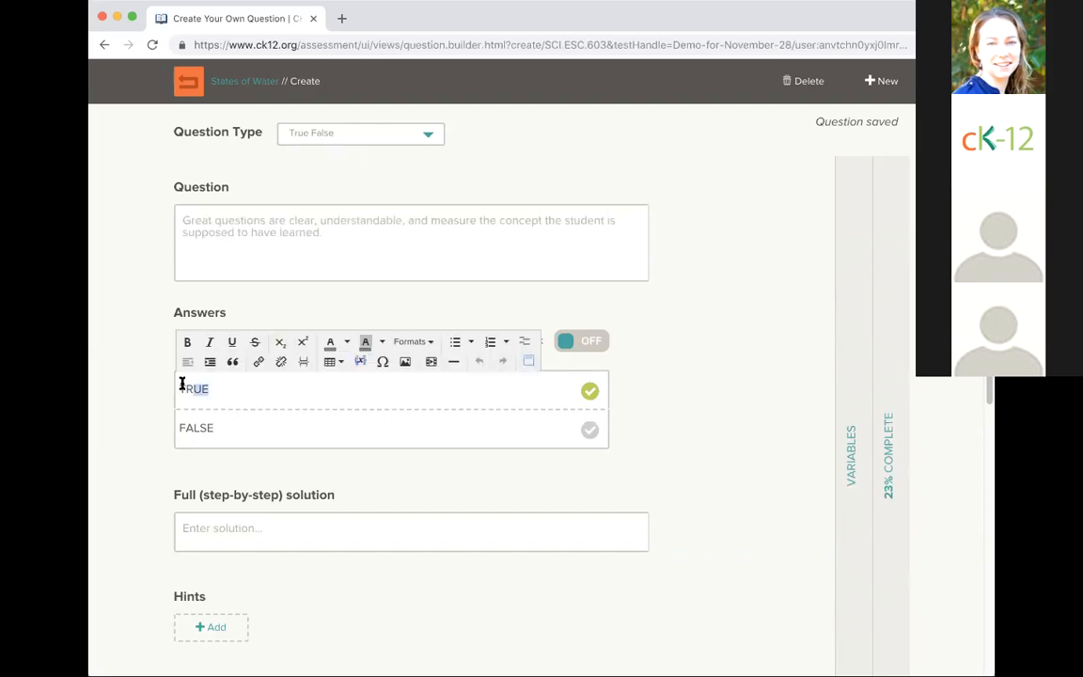
text(NOUN)
drag(214, 428, 175, 425)
text(VERB)
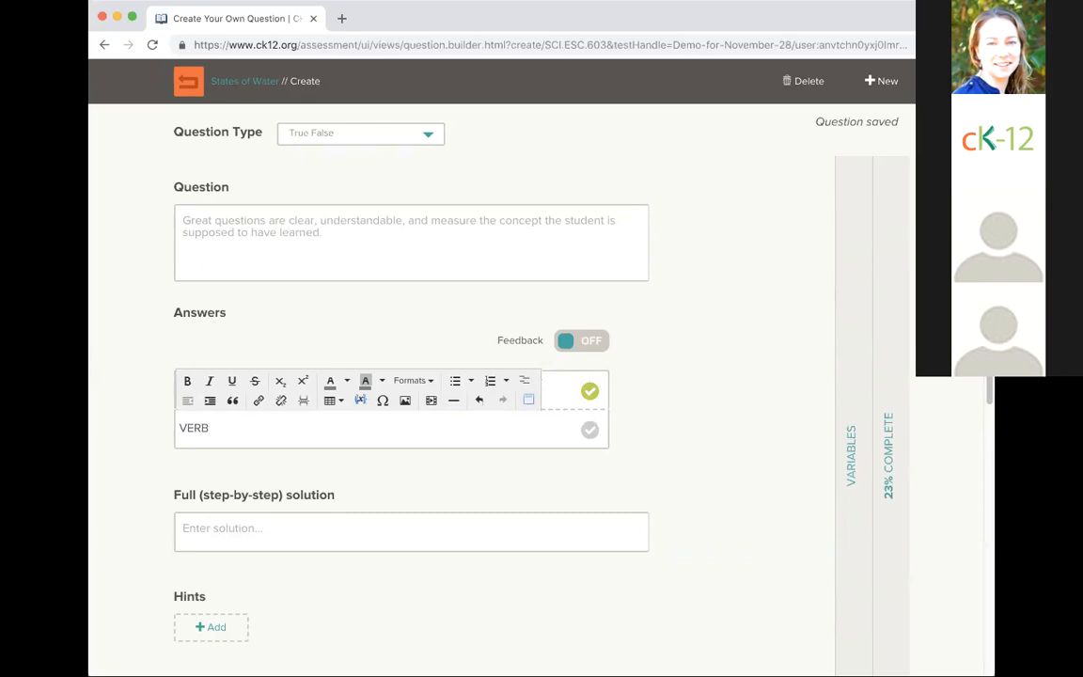
click(758, 266)
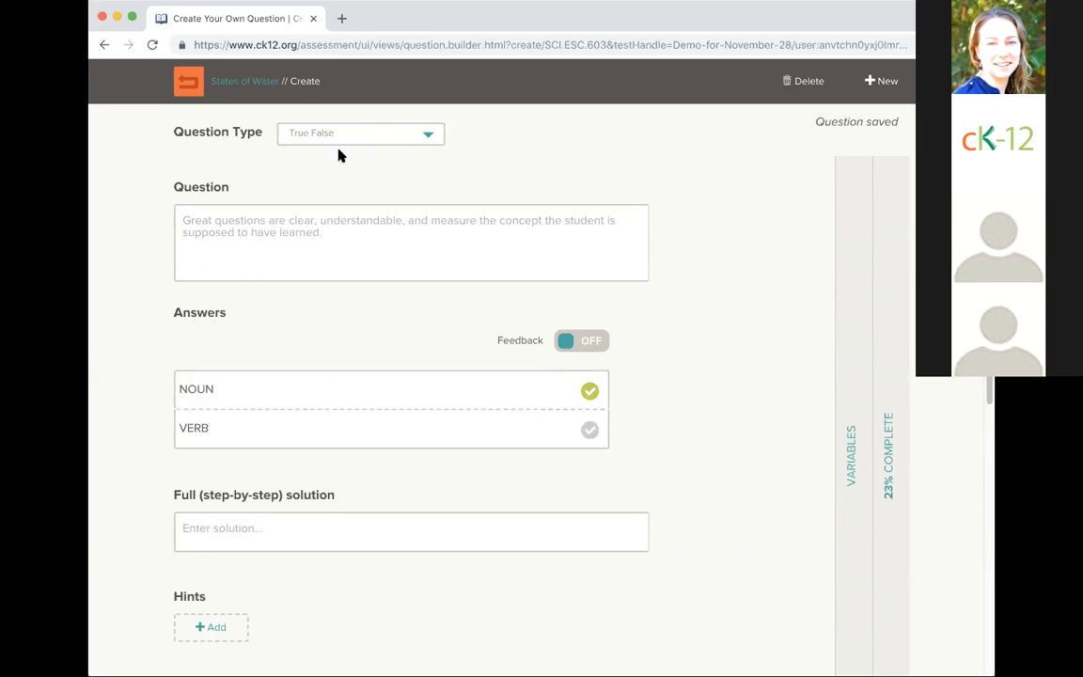
- Change the question type to Short Answer and accept losing the existing response data
click(423, 137)
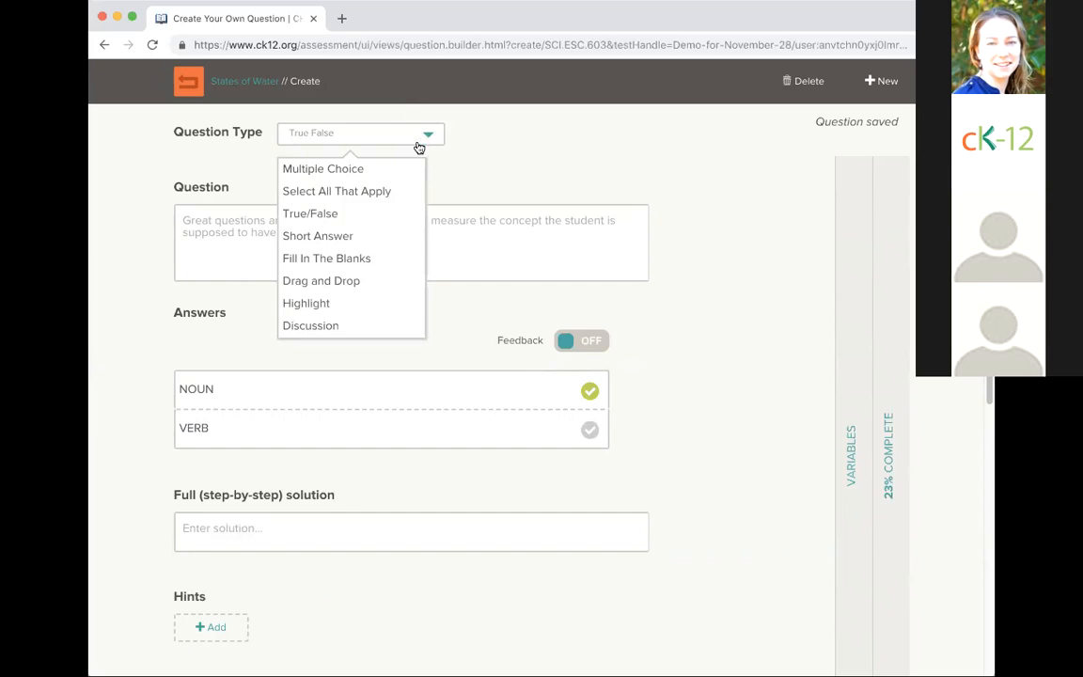
click(365, 236)
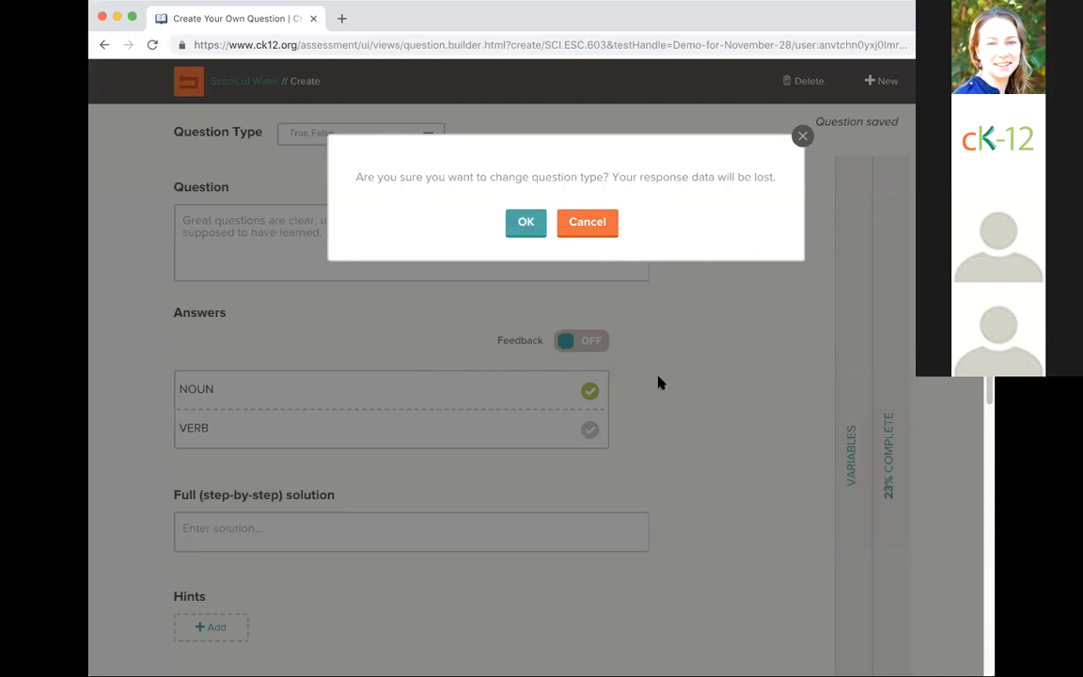
click(529, 230)
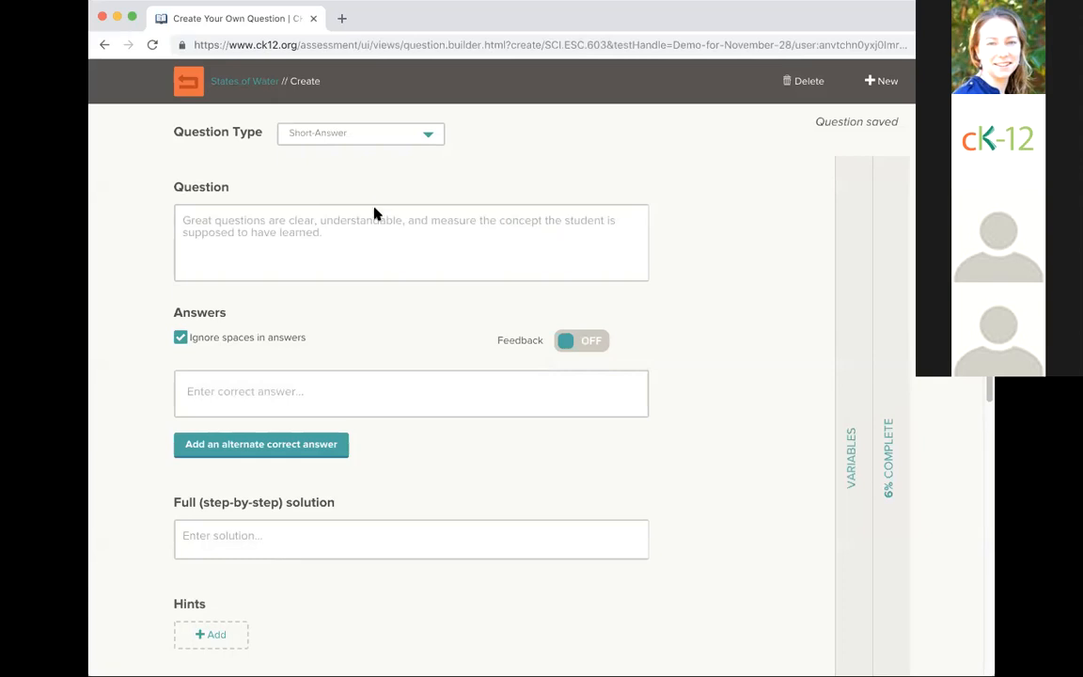
- Enter the question text "When water vapor is converted from a gas into a liquid, which part of the water cycle is this?"
click(366, 225)
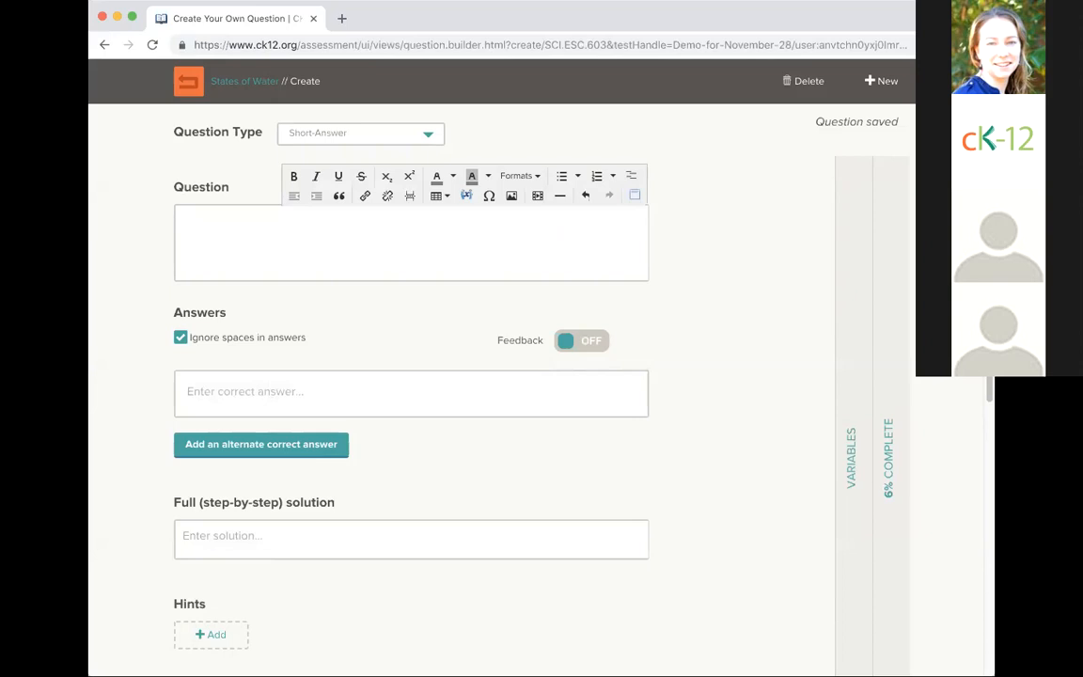
text(When water vapor is )
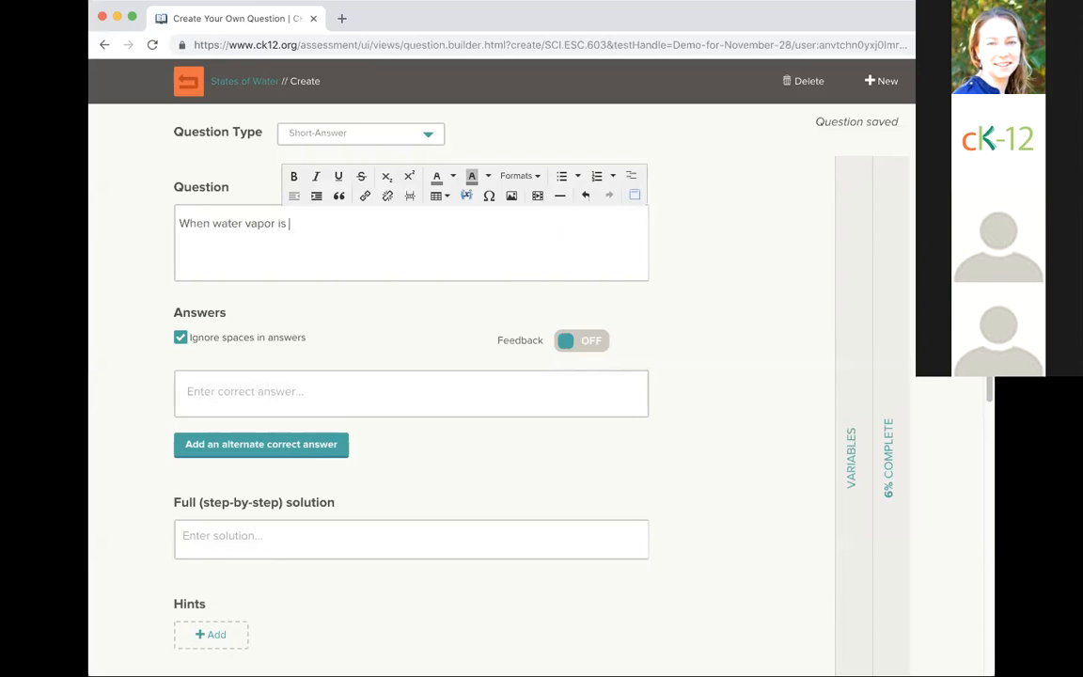
text(converted from a ga)
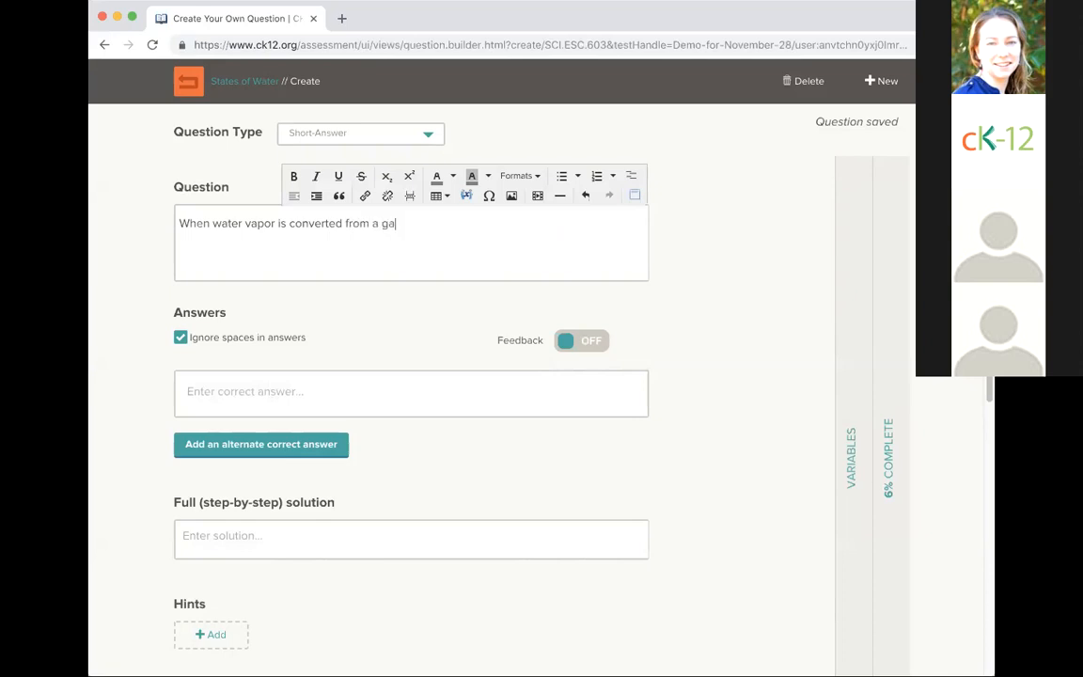
text(s into a liquid)
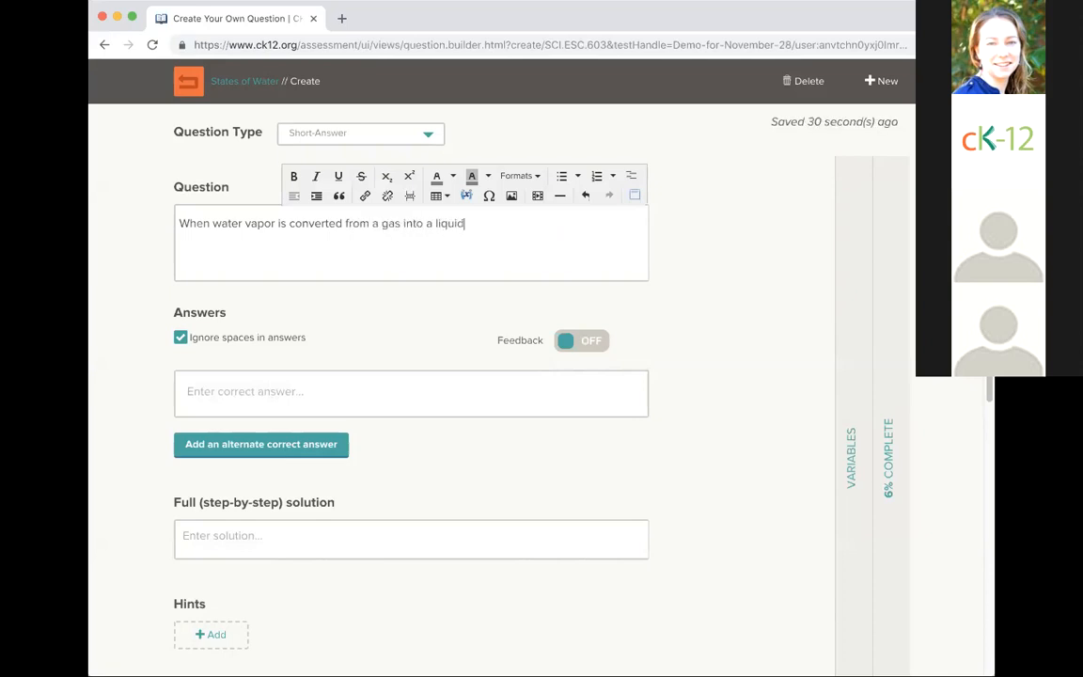
text(, which part of the wat)
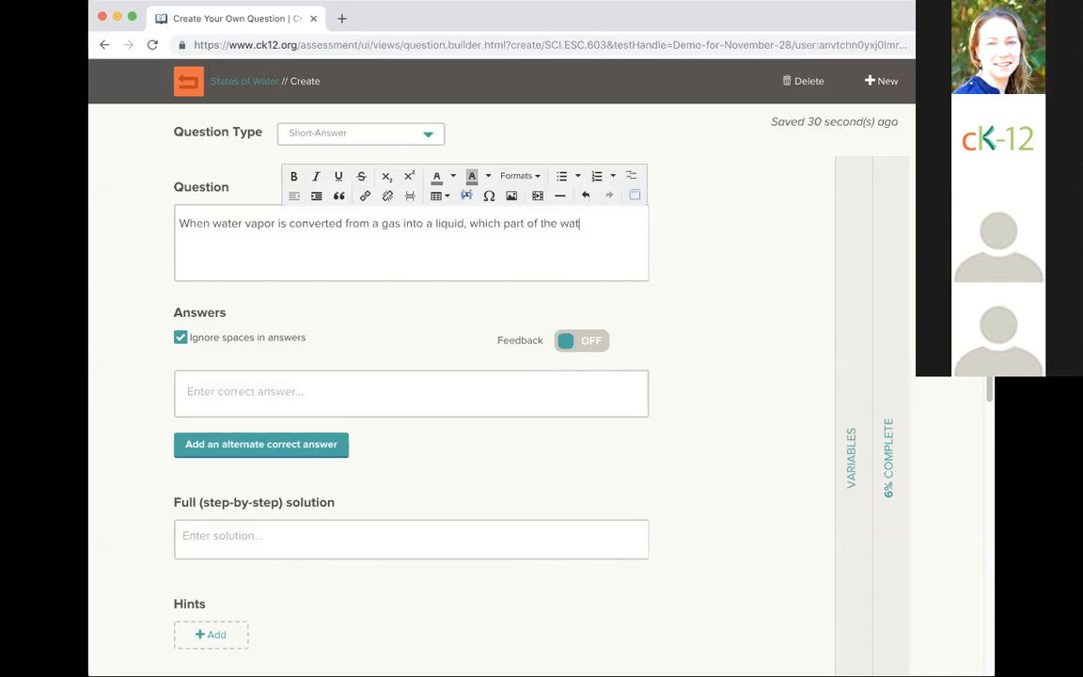
text(er cycle)
key(BackSpace)
text(cle si)
text( this?)
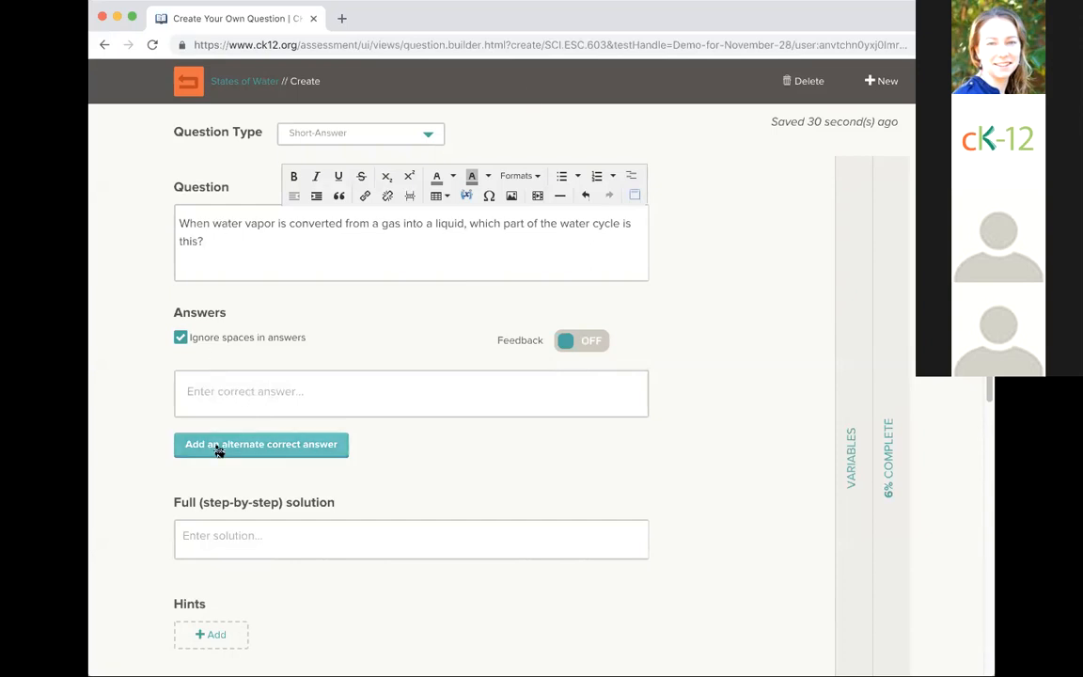
- Enter "condensation" as the correct answer to the short-answer question
click(207, 389)
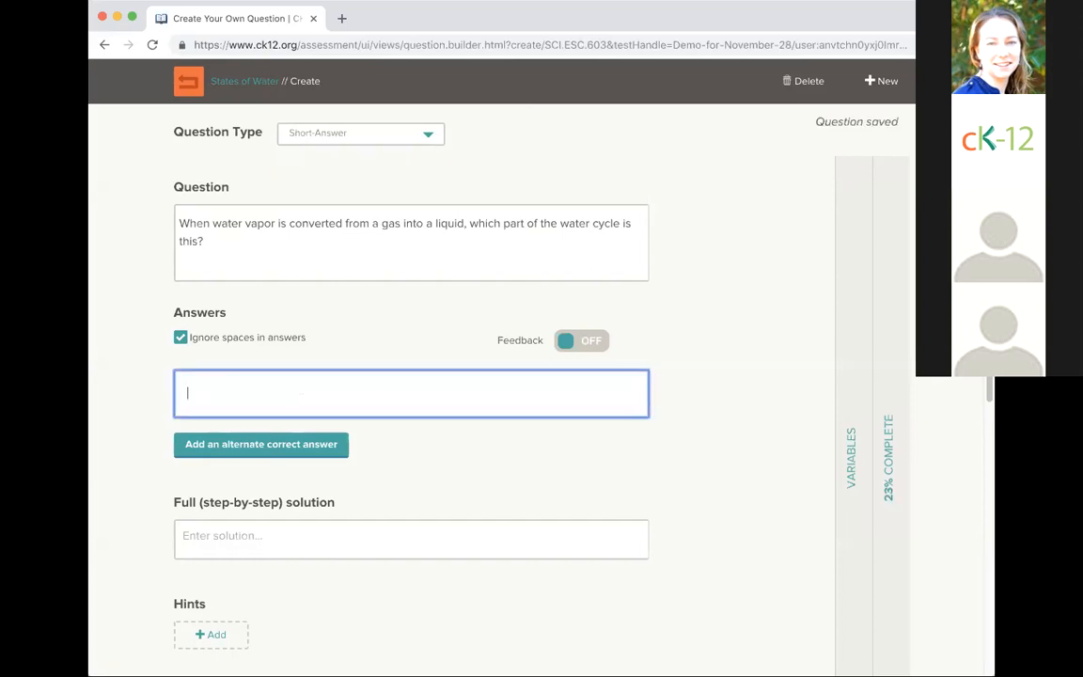
text(condensation)
click(701, 320)
- Replace the correct answer with 1/2 and add 0.5 as an alternate correct answer
scroll(414, 414, down, 2)
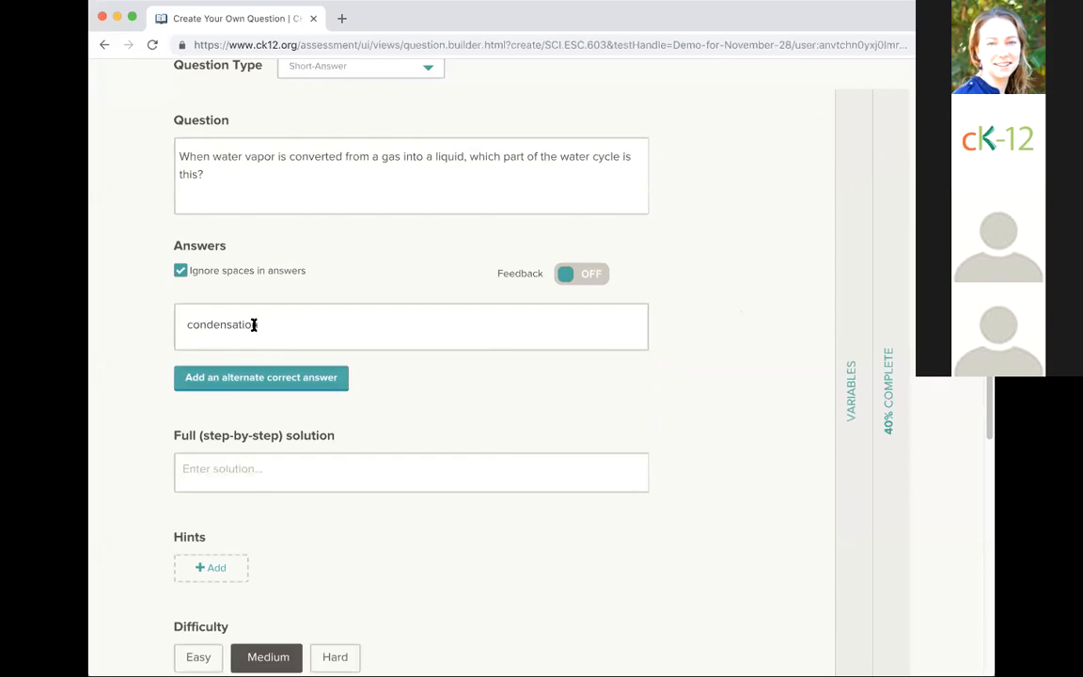
drag(259, 323, 169, 331)
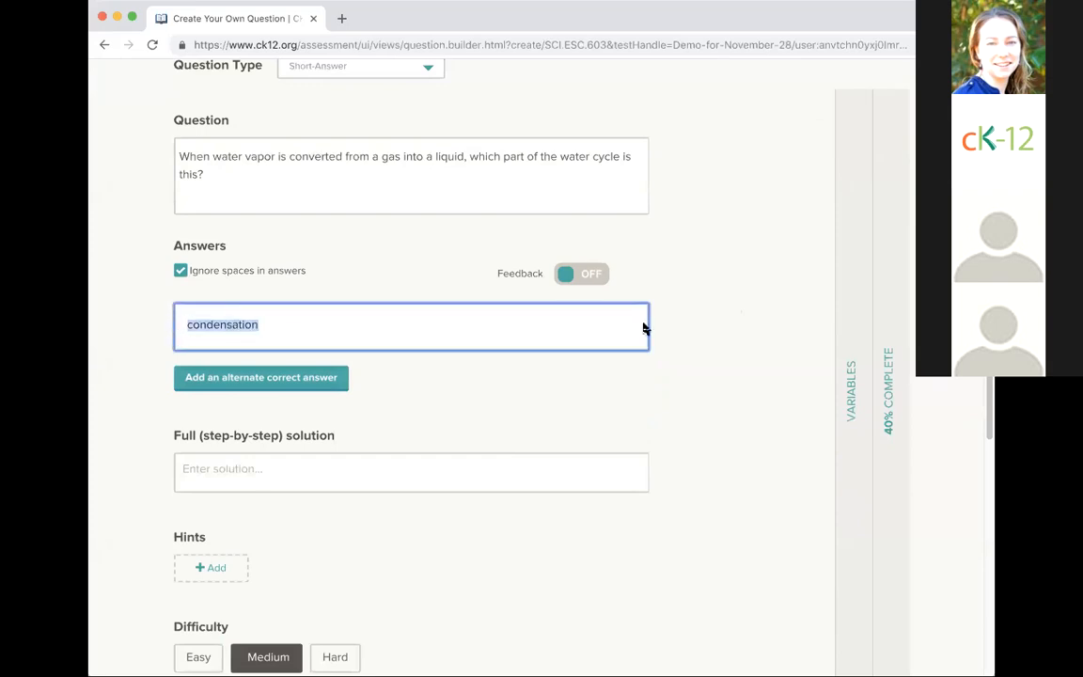
text(1/2)
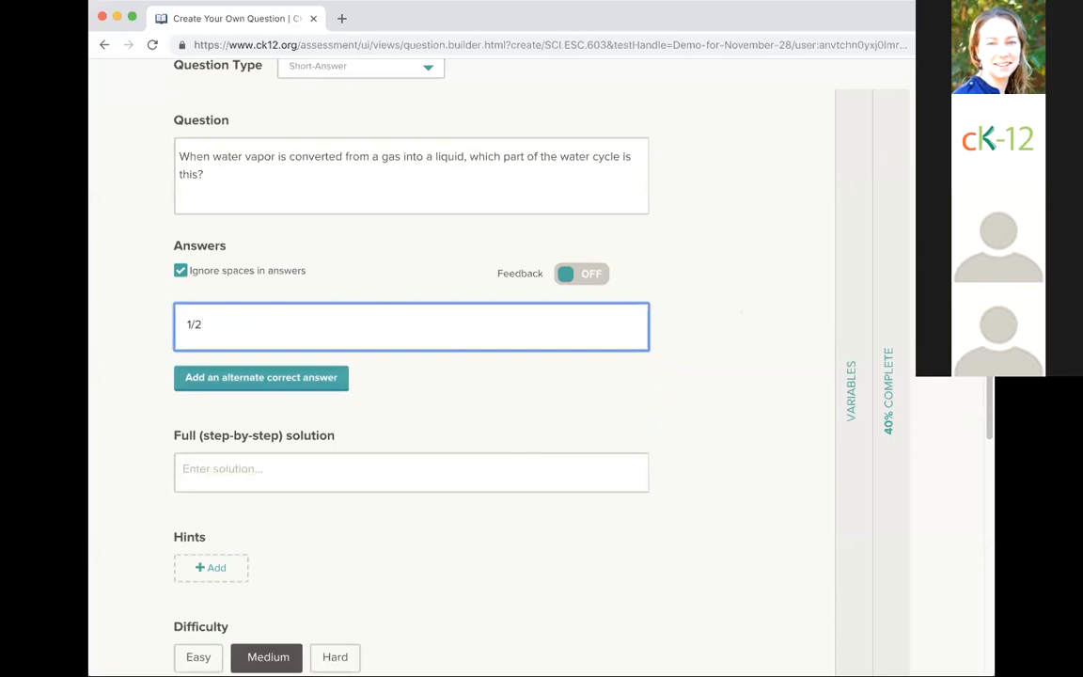
click(314, 377)
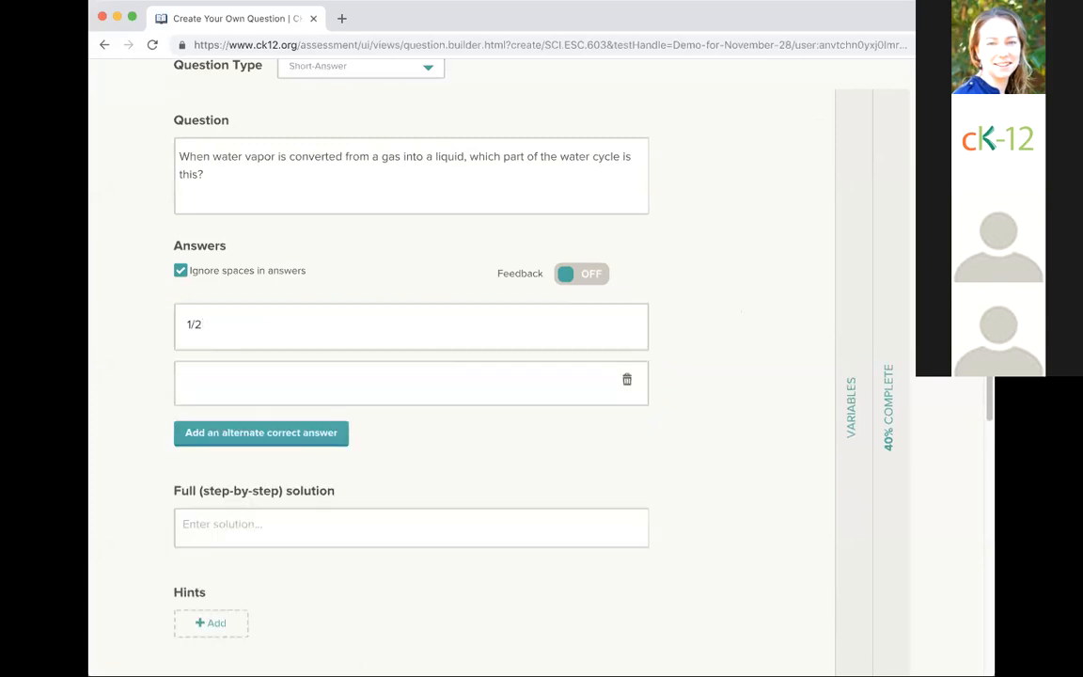
click(488, 382)
text(0.5)
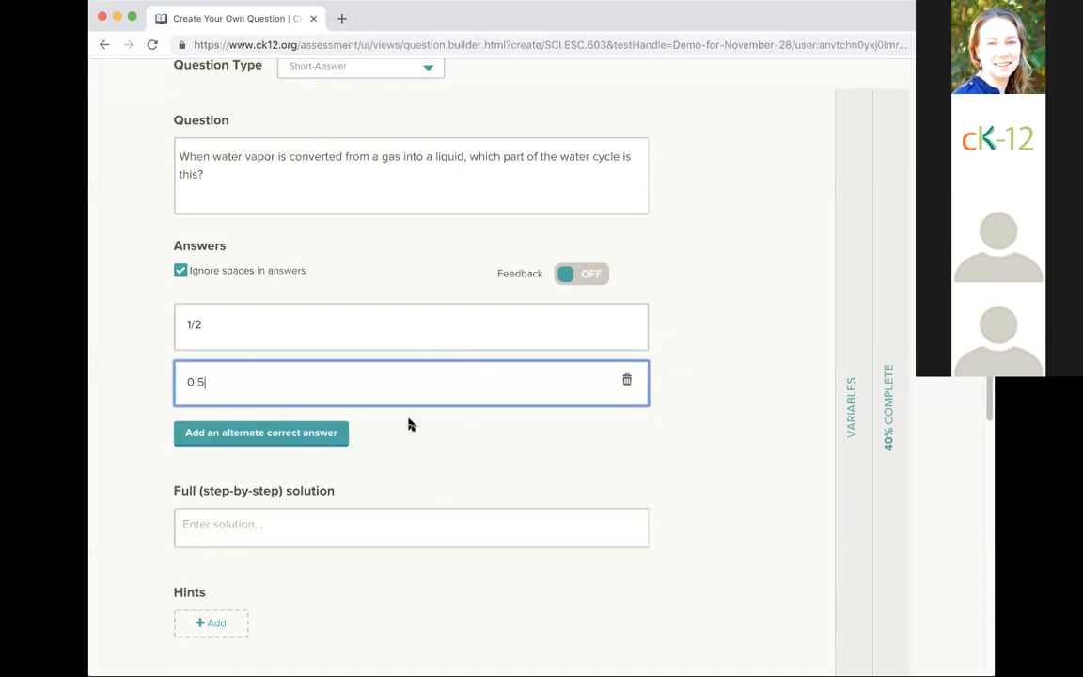
- Add "half" and "one half" as further alternate correct answers
click(329, 434)
click(542, 435)
text(half)
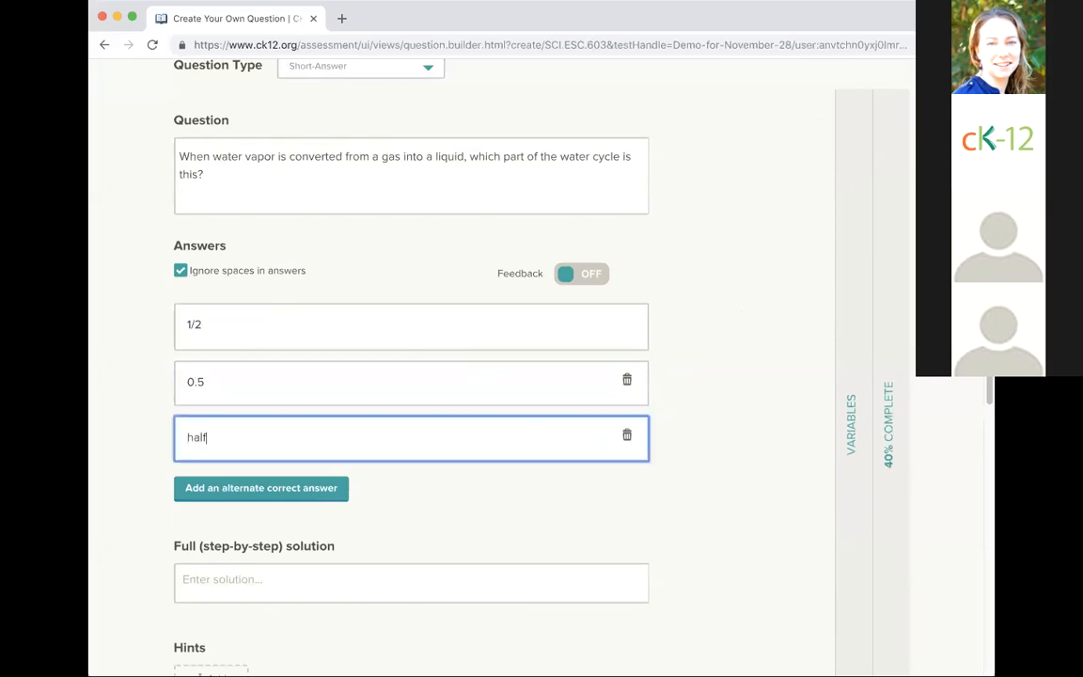
click(331, 488)
scroll(331, 488, down, 10)
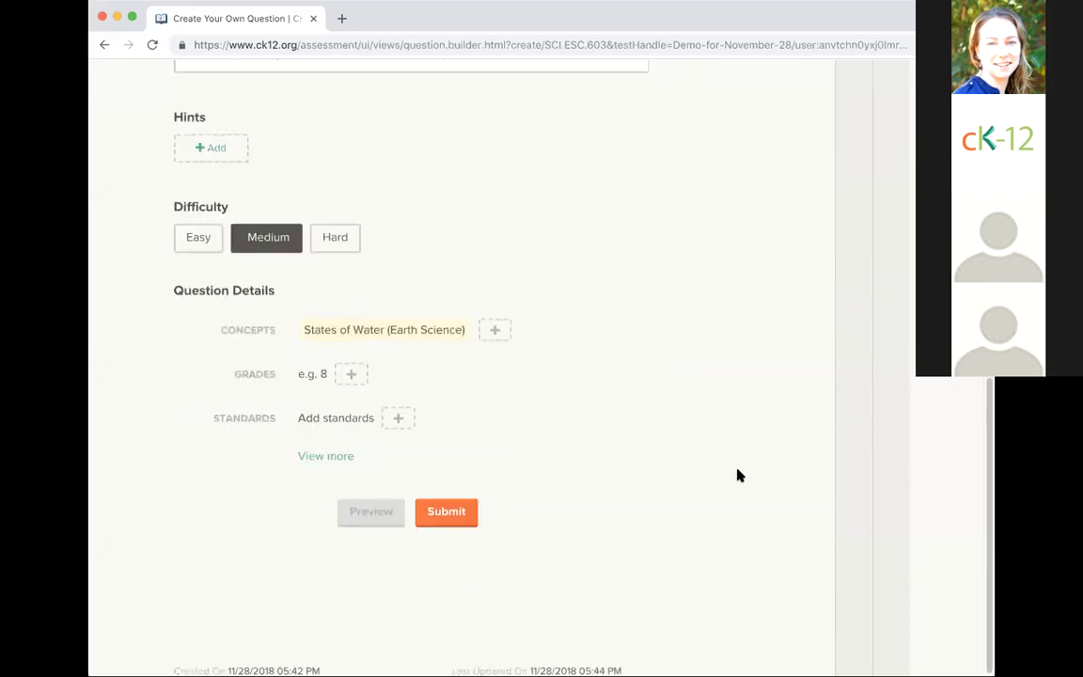
scroll(256, 223, up, 10)
click(246, 316)
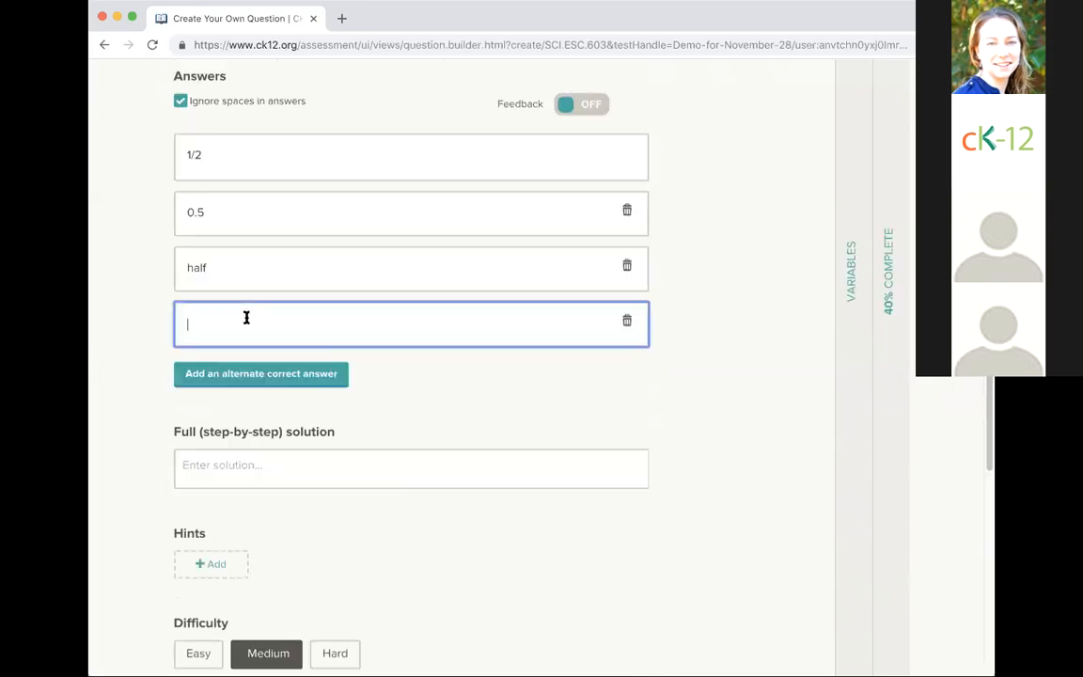
text(on e ha)
click(420, 392)
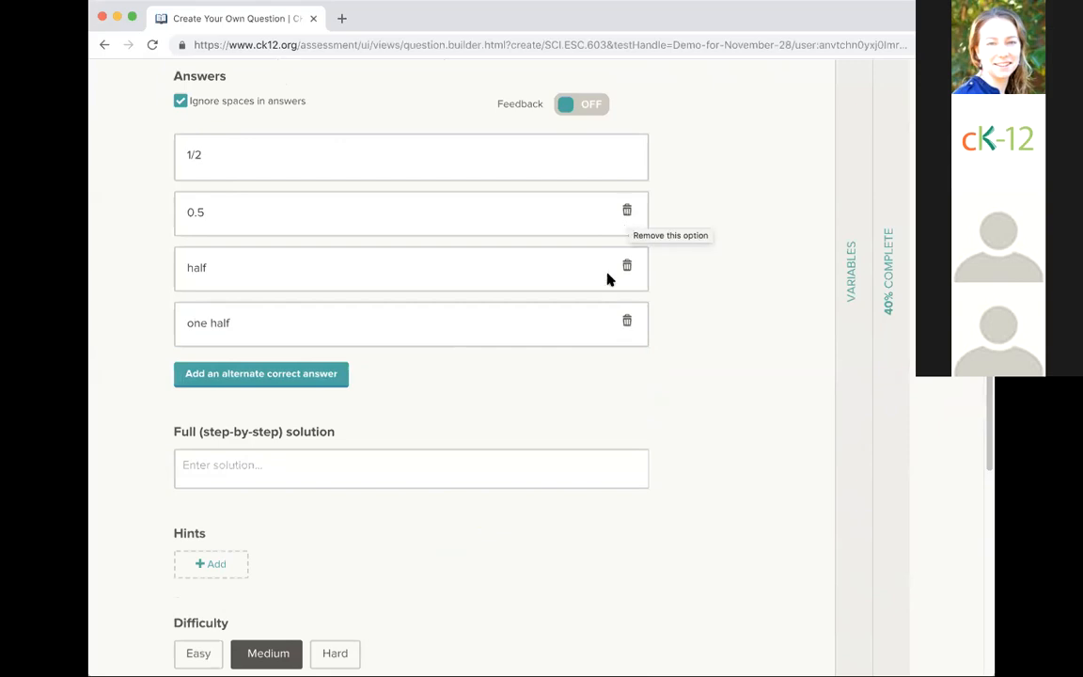
- Open the hint editor to view its formatting tools and close it without adding a hint
scroll(546, 323, down, 1)
scroll(546, 323, down, 5)
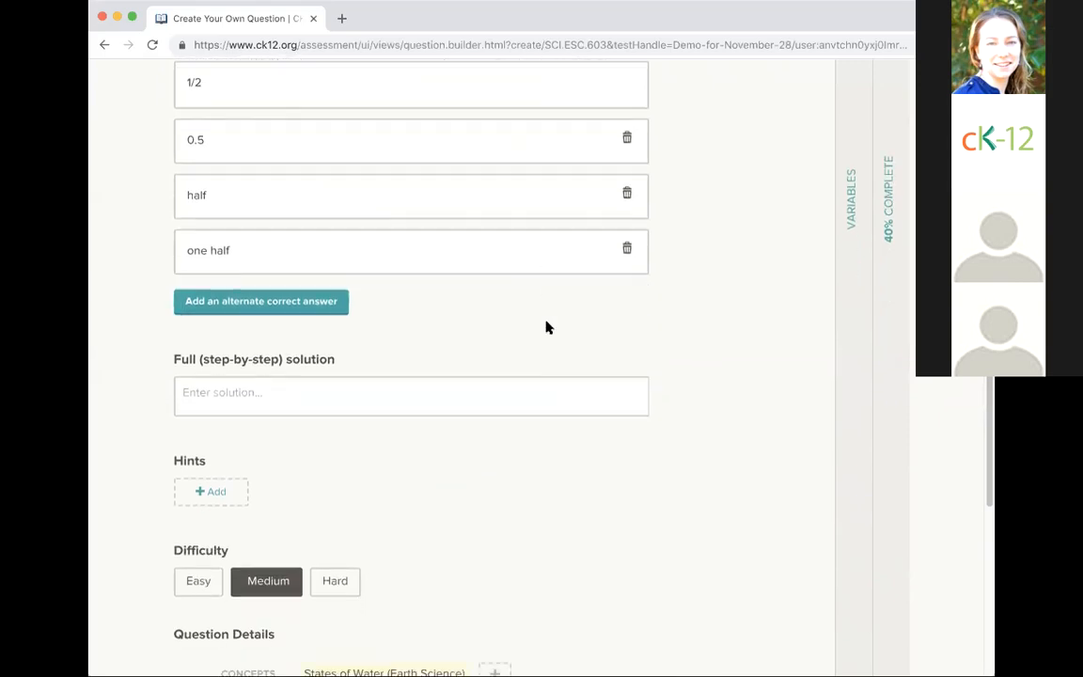
scroll(546, 326, down, 4)
click(203, 379)
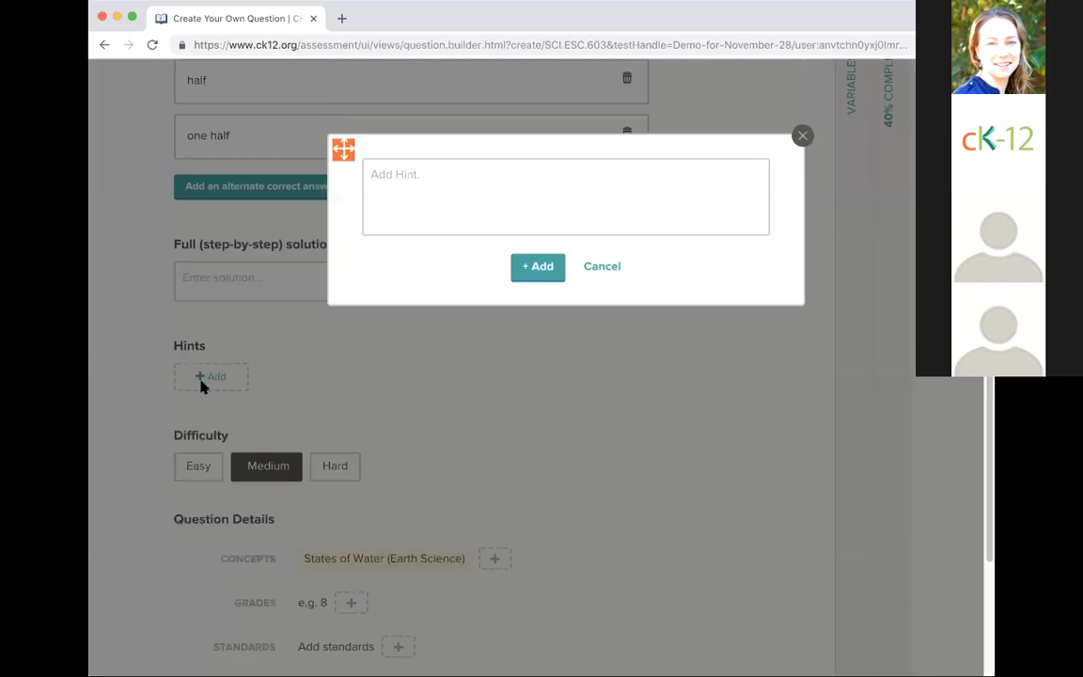
click(418, 186)
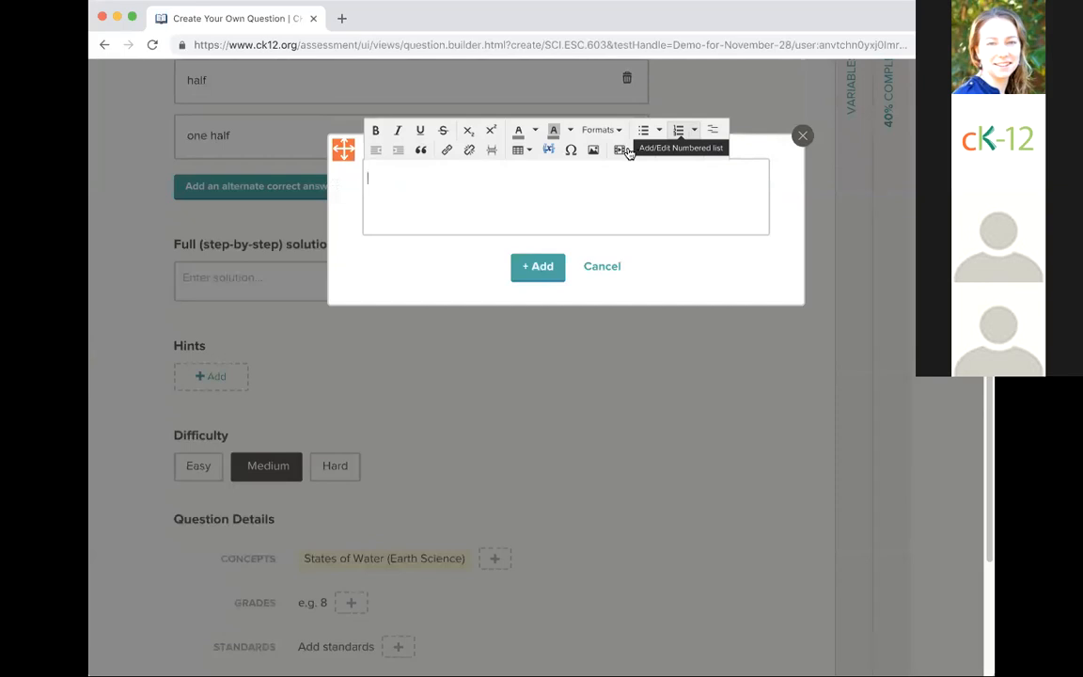
click(802, 135)
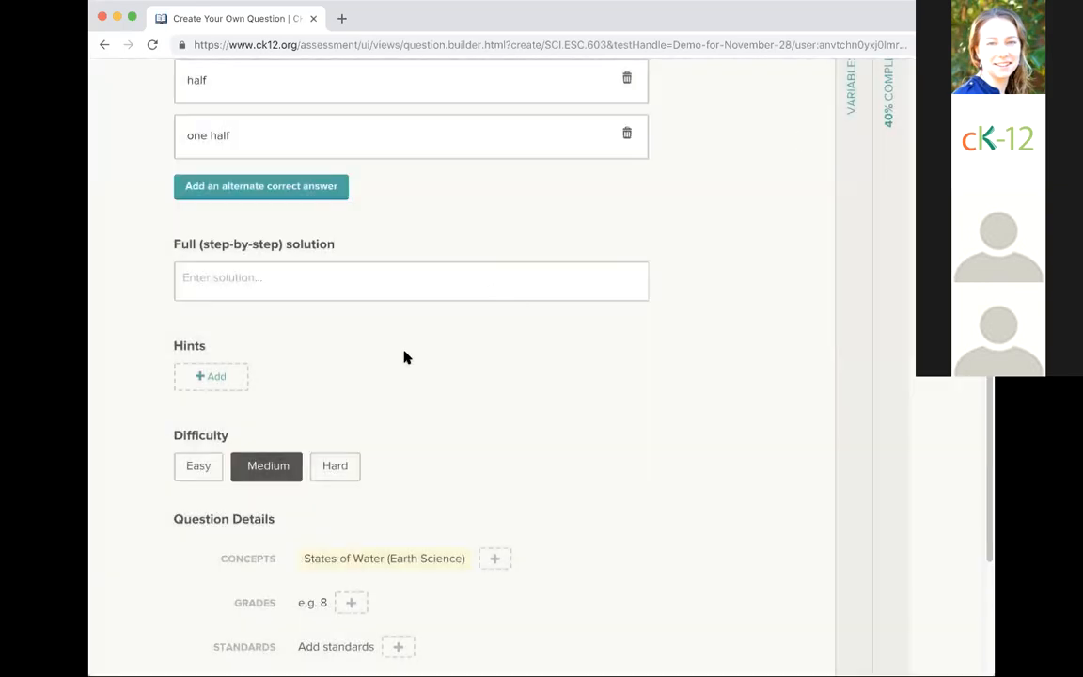
- Review the question's difficulty, concept, grade and standards details, and submit the question
scroll(401, 360, down, 2)
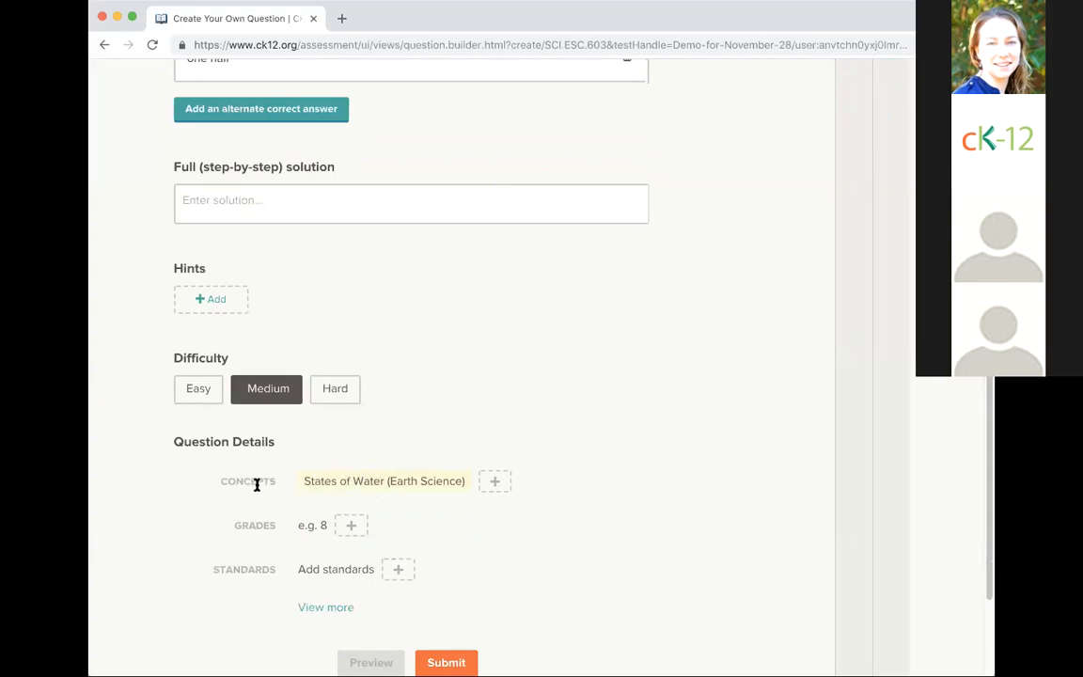
scroll(391, 475, down, 1)
scroll(391, 475, down, 2)
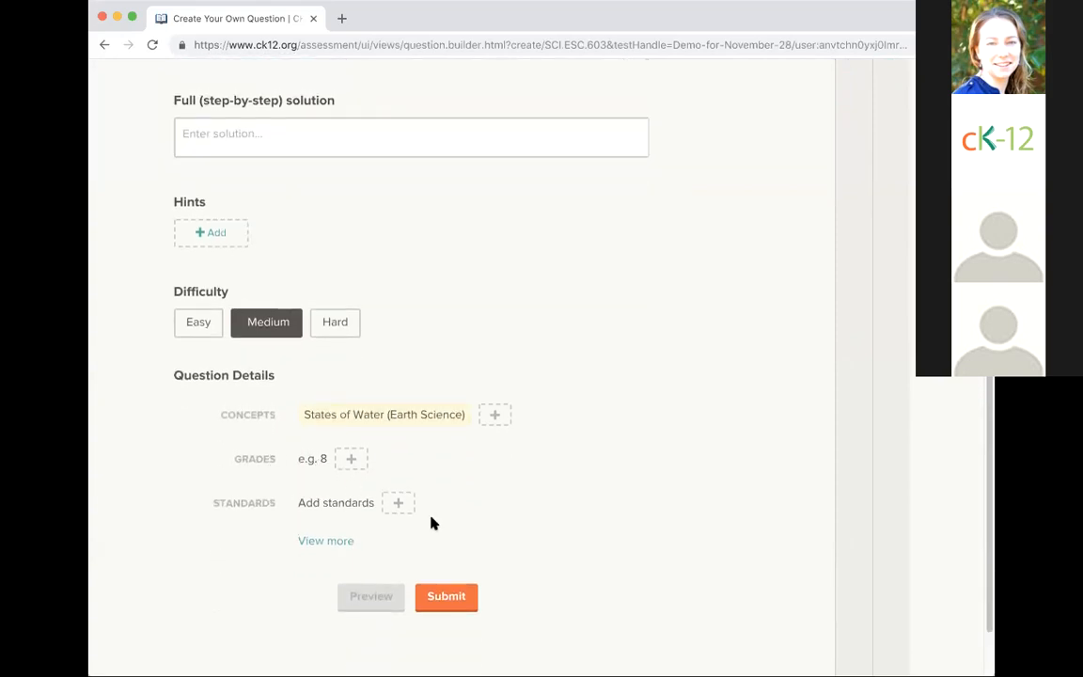
scroll(432, 522, up, 10)
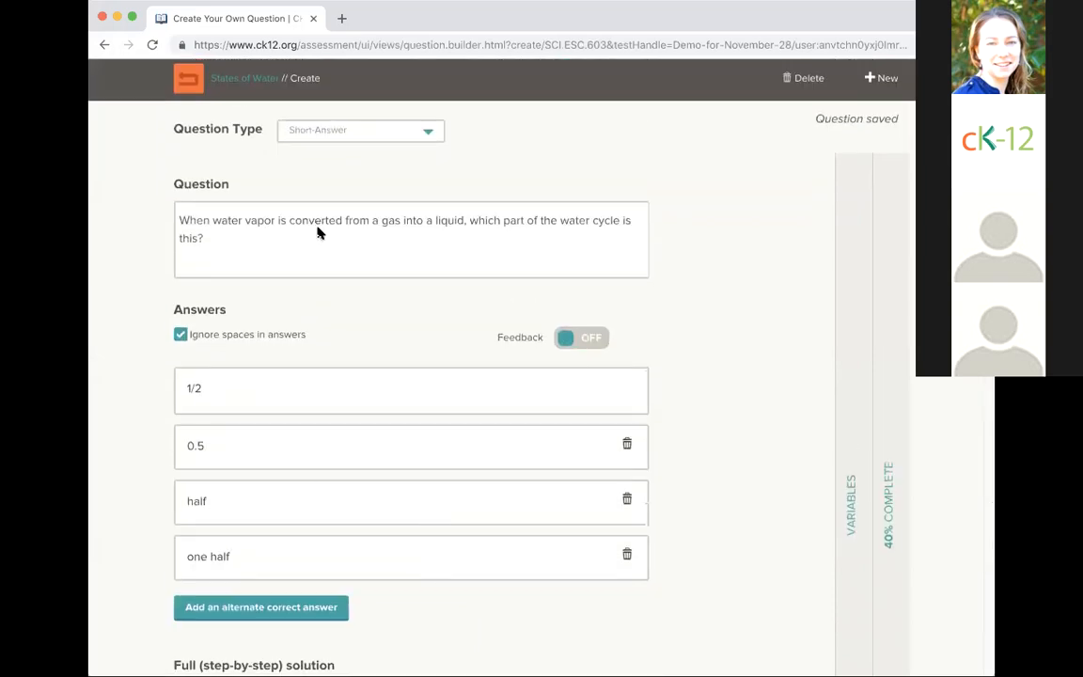
scroll(418, 508, down, 10)
click(446, 515)
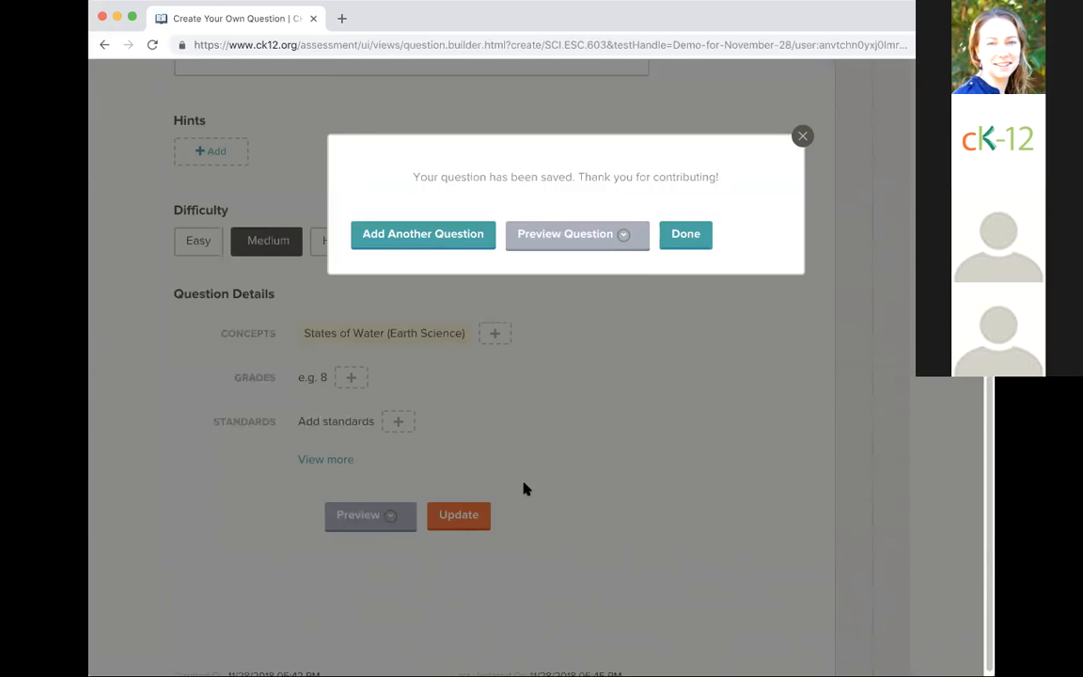
- Preview the submitted question in the iPad (portrait) layout and return to the States of Water question list
click(621, 235)
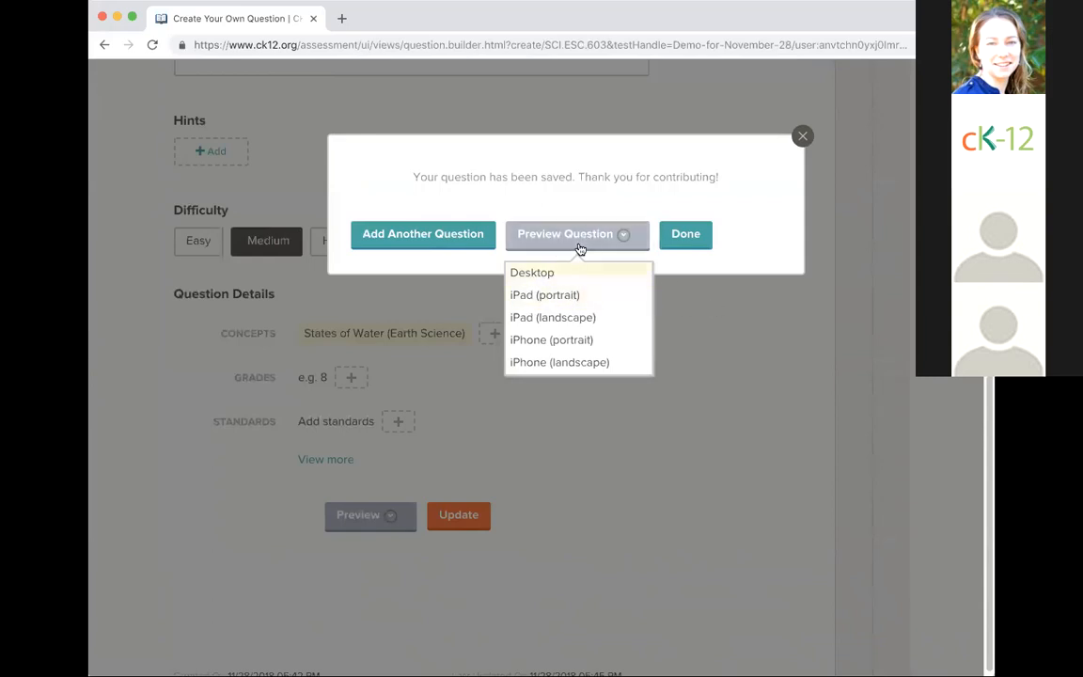
click(550, 305)
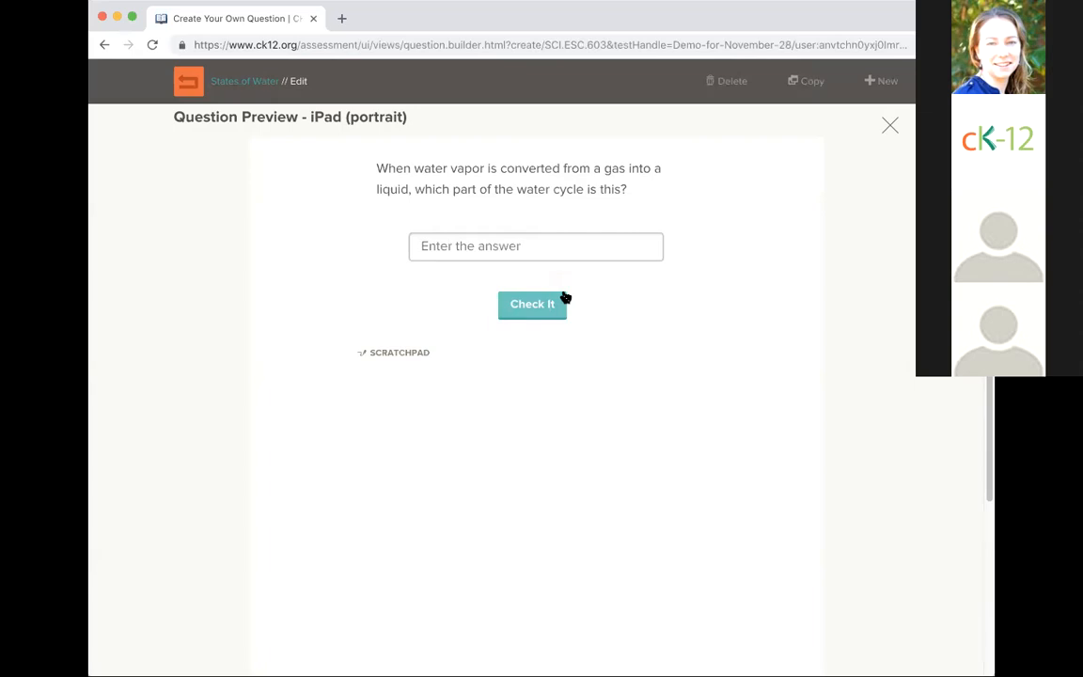
click(452, 248)
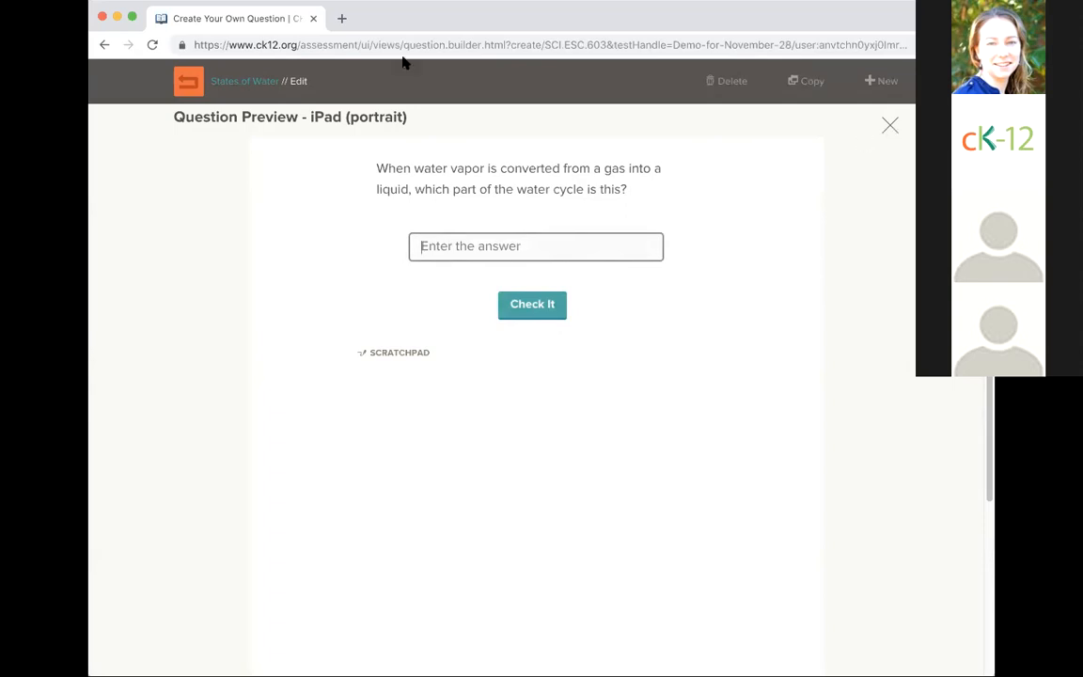
click(197, 86)
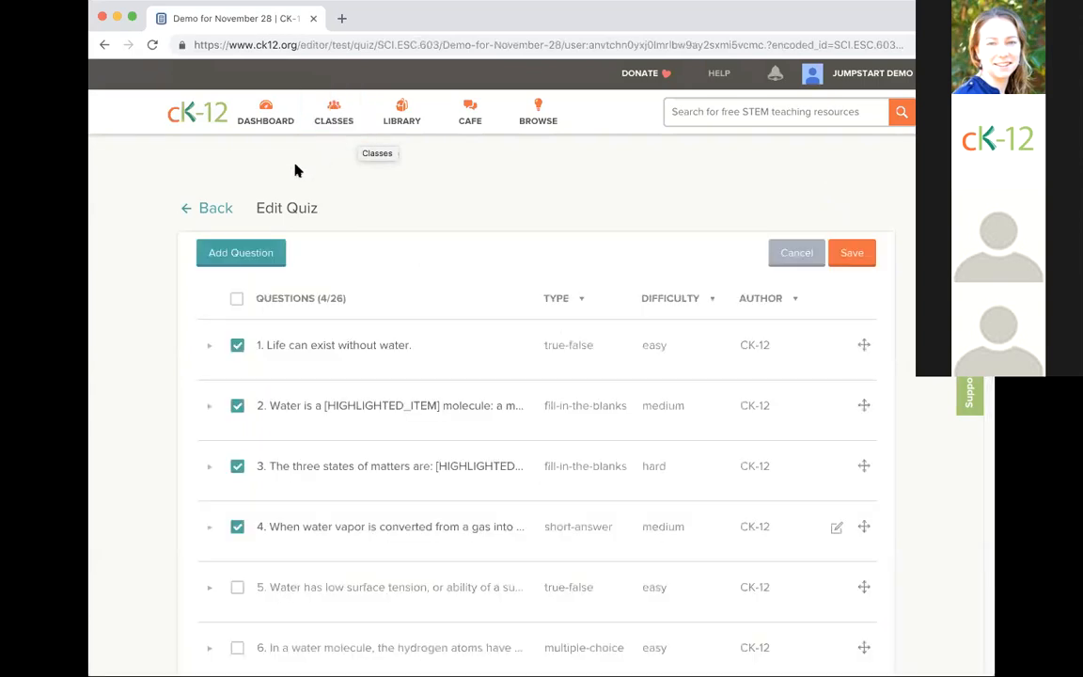
- Expand the preview of question 4, "When water vapor is converted from a gas into a liquid", to examine it and collapse it again
scroll(395, 228, down, 1)
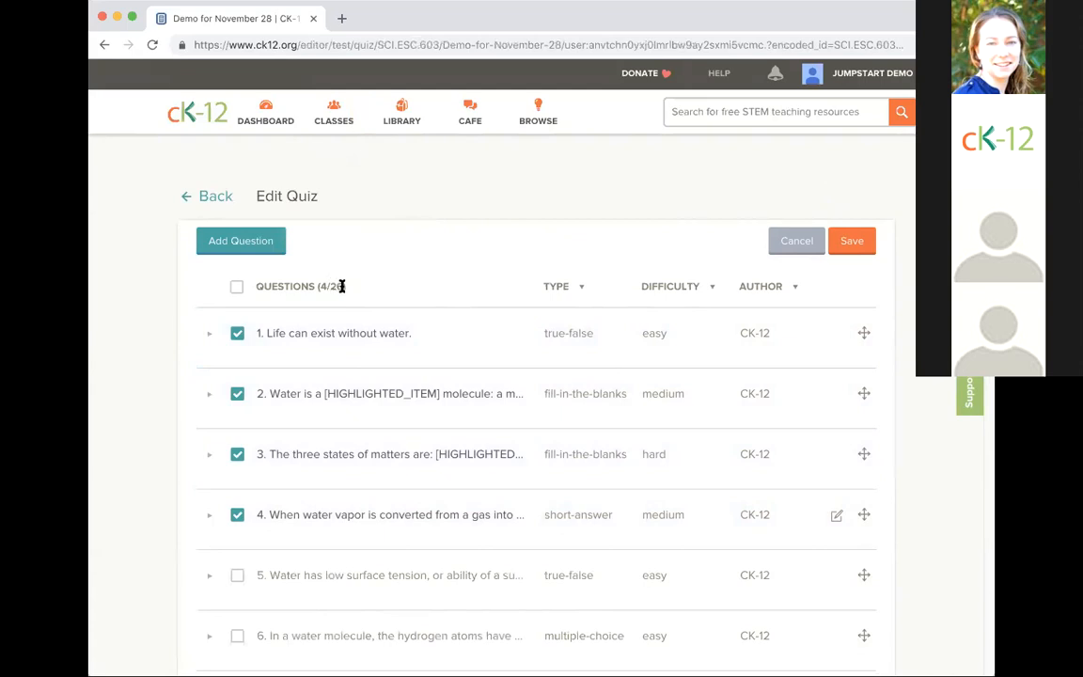
scroll(341, 286, down, 2)
click(208, 444)
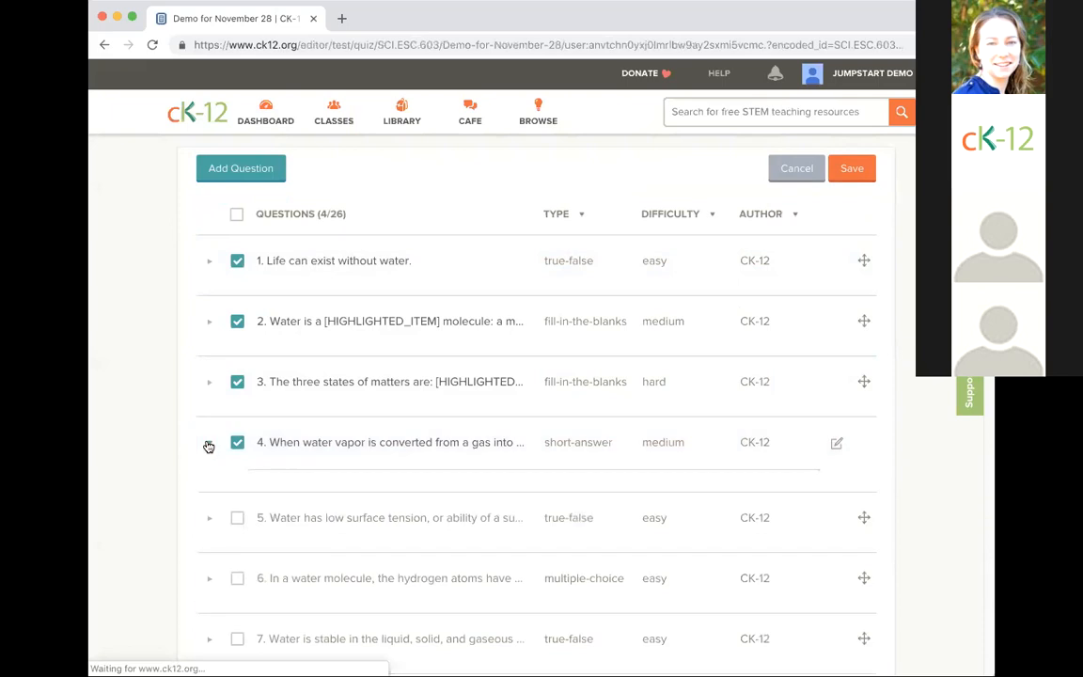
scroll(208, 442, down, 1)
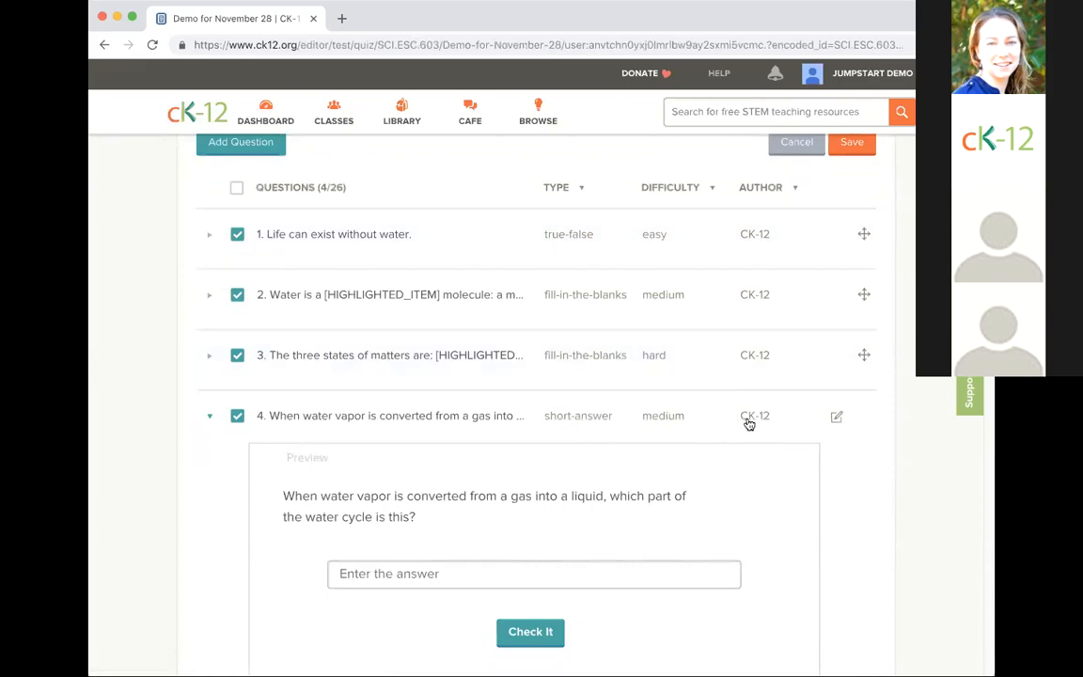
scroll(282, 404, down, 1)
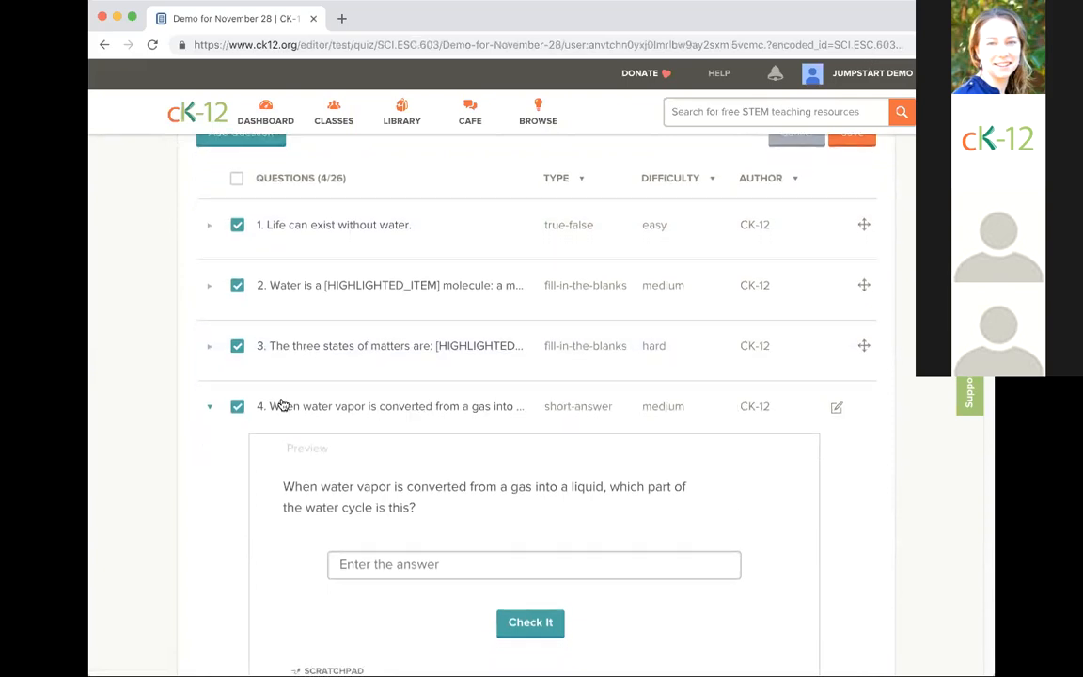
scroll(282, 404, down, 2)
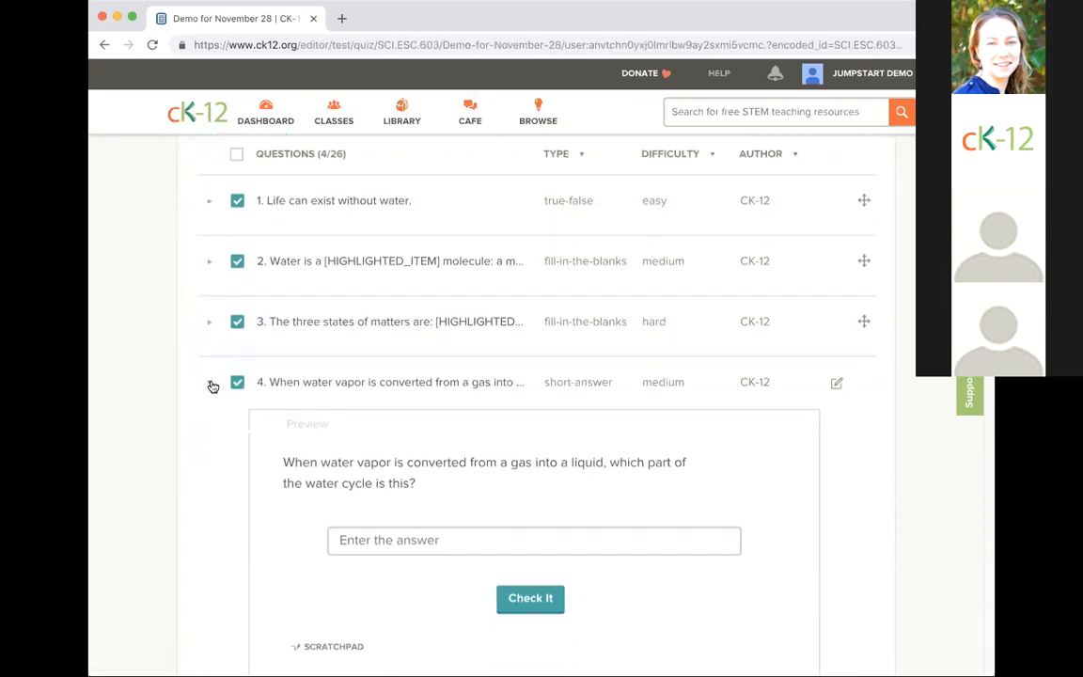
click(210, 384)
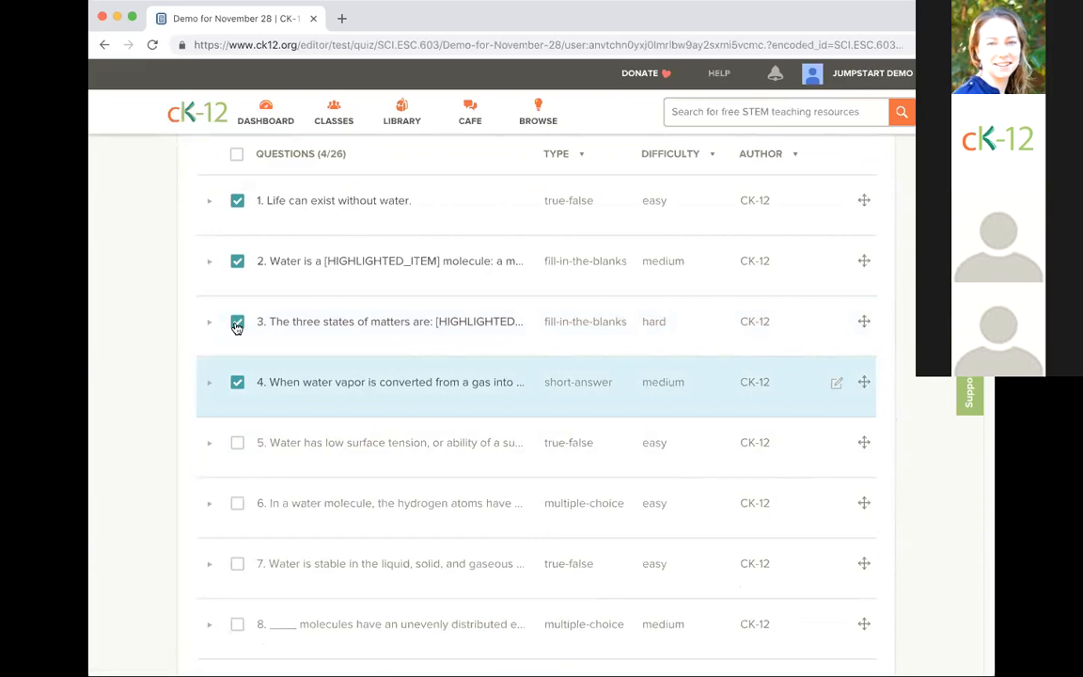
- Start a new multiple-choice question for the quiz and begin editing its question text
scroll(319, 282, up, 3)
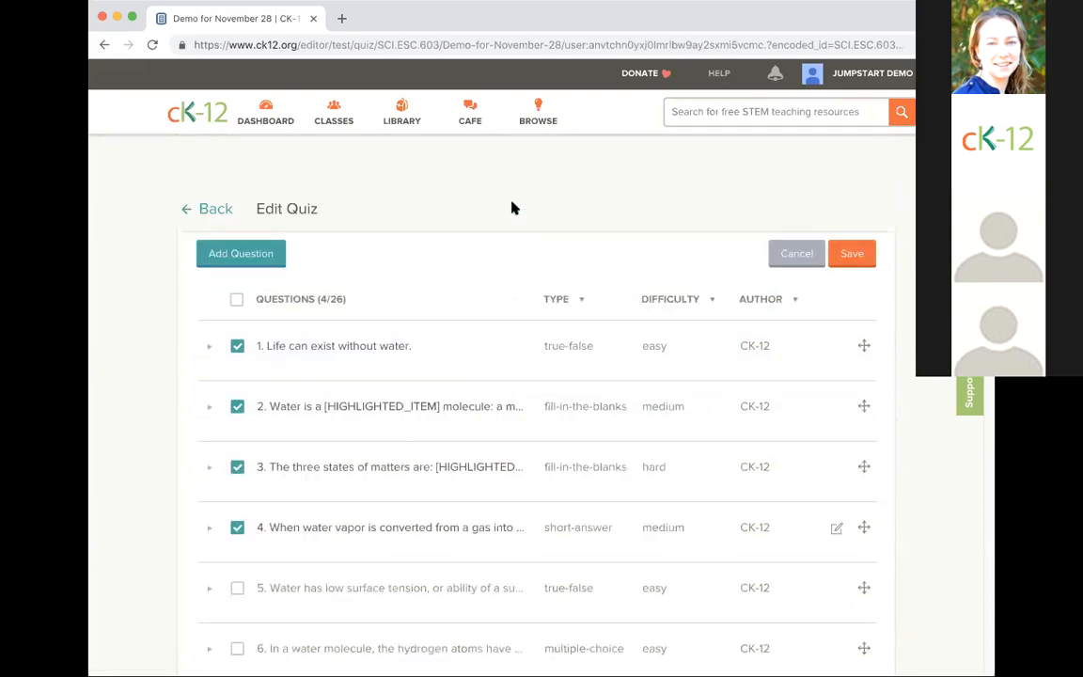
click(265, 260)
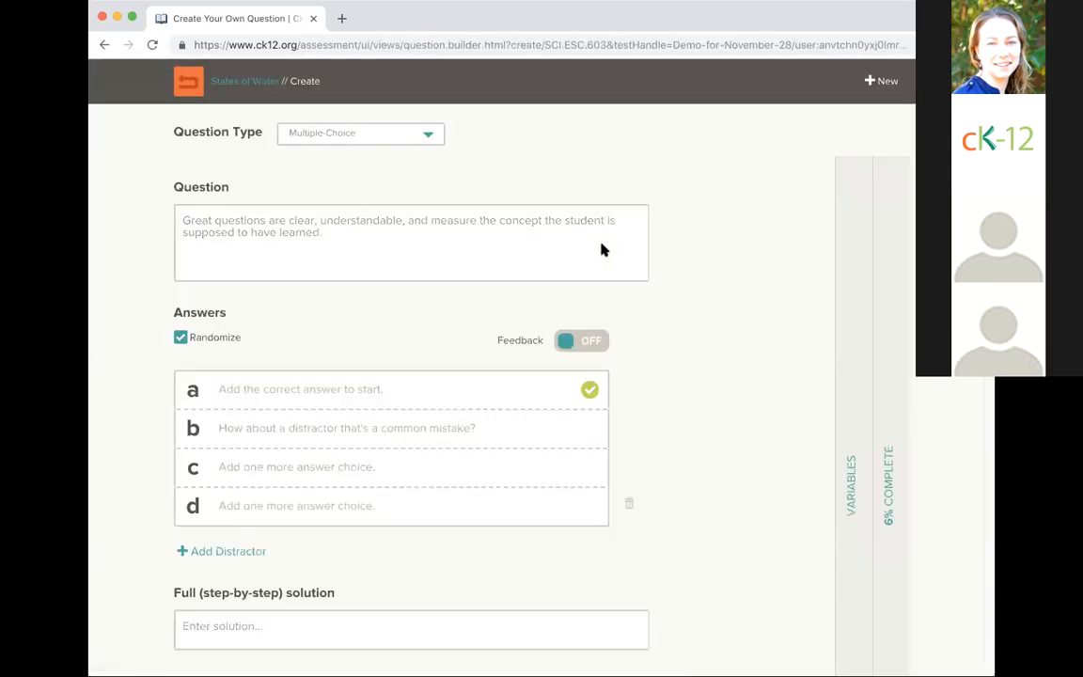
click(463, 234)
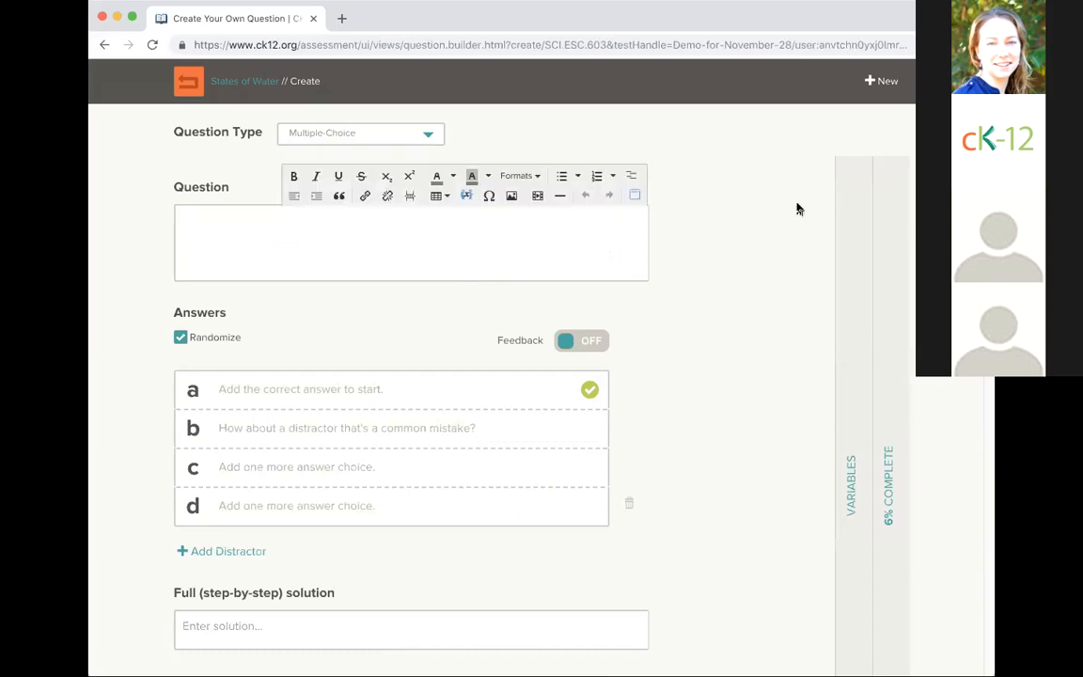
- Enter the expression x + x² as the question text, formatting the 2 as a superscript
text(x)
text(^2)
click(191, 222)
key(BackSpace)
drag(185, 223, 191, 223)
click(409, 177)
click(177, 225)
text(x2)
key(Return)
key(BackSpace)
text(+ x2)
- Add a question variable named x whose value is chosen from a set, using the list 1,2,3,4,5
scroll(678, 313, down, 1)
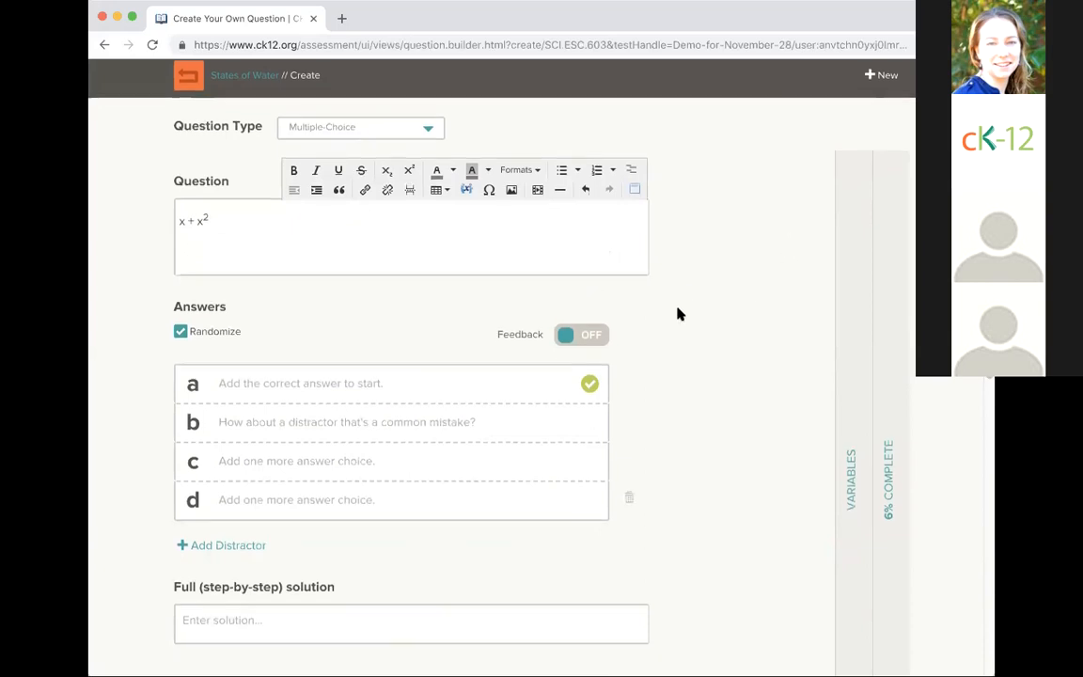
scroll(679, 313, down, 1)
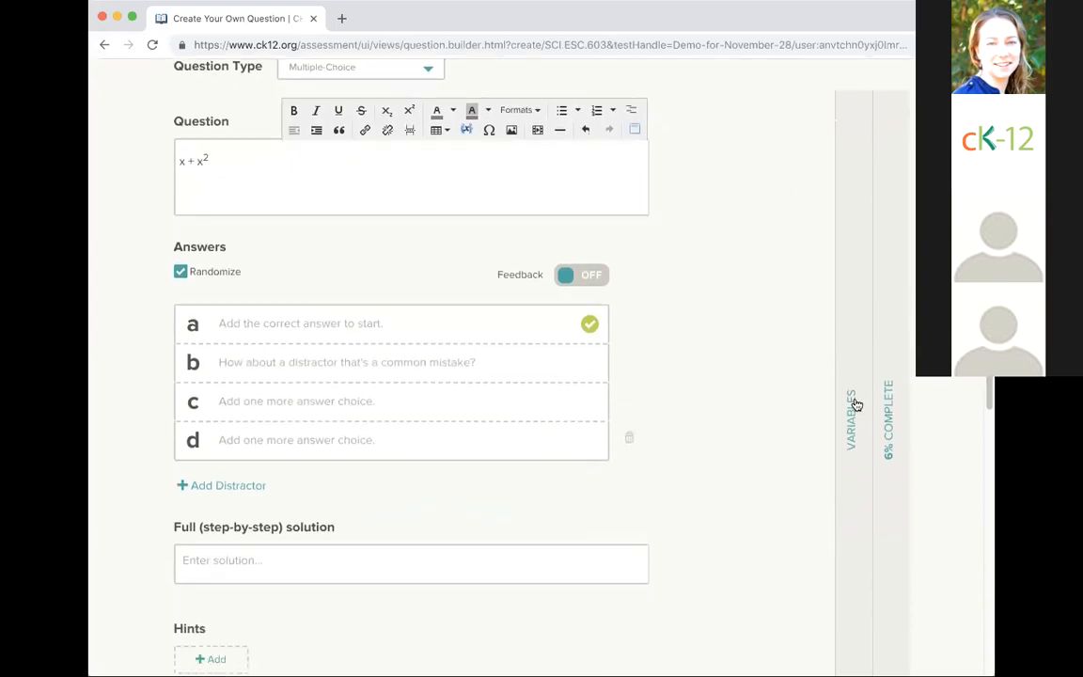
click(852, 406)
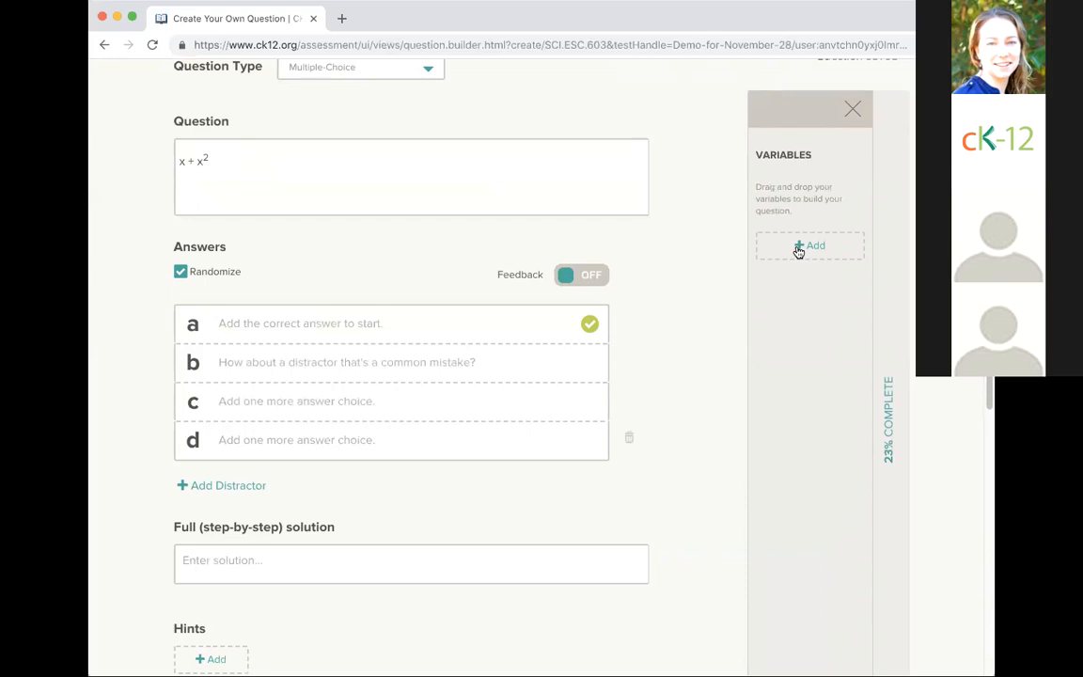
click(798, 248)
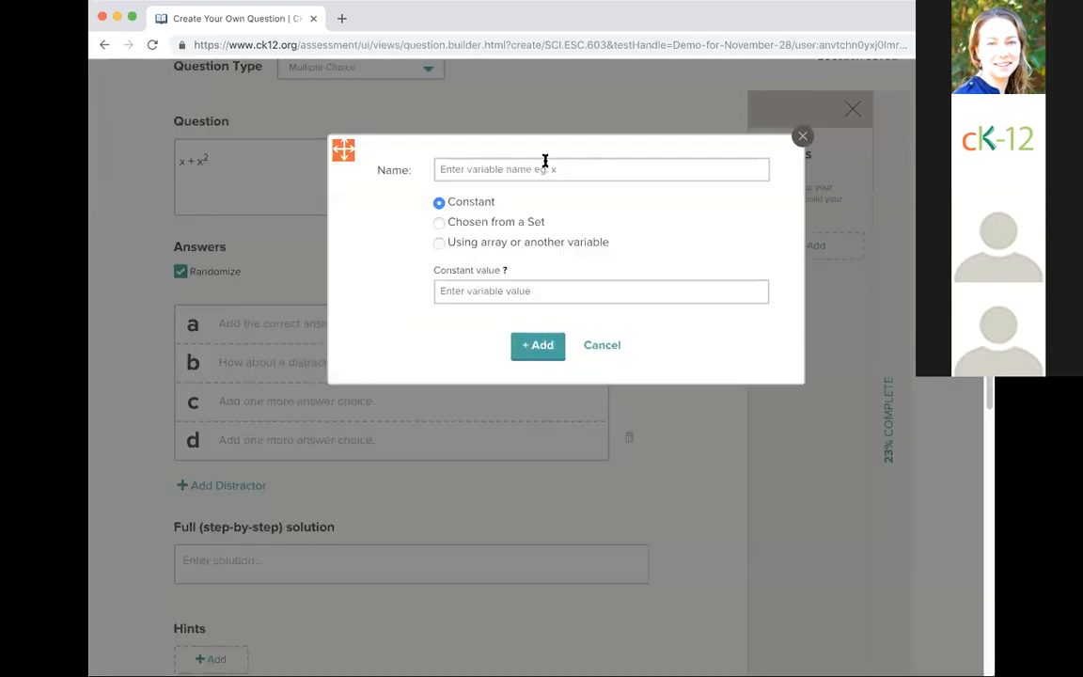
click(548, 166)
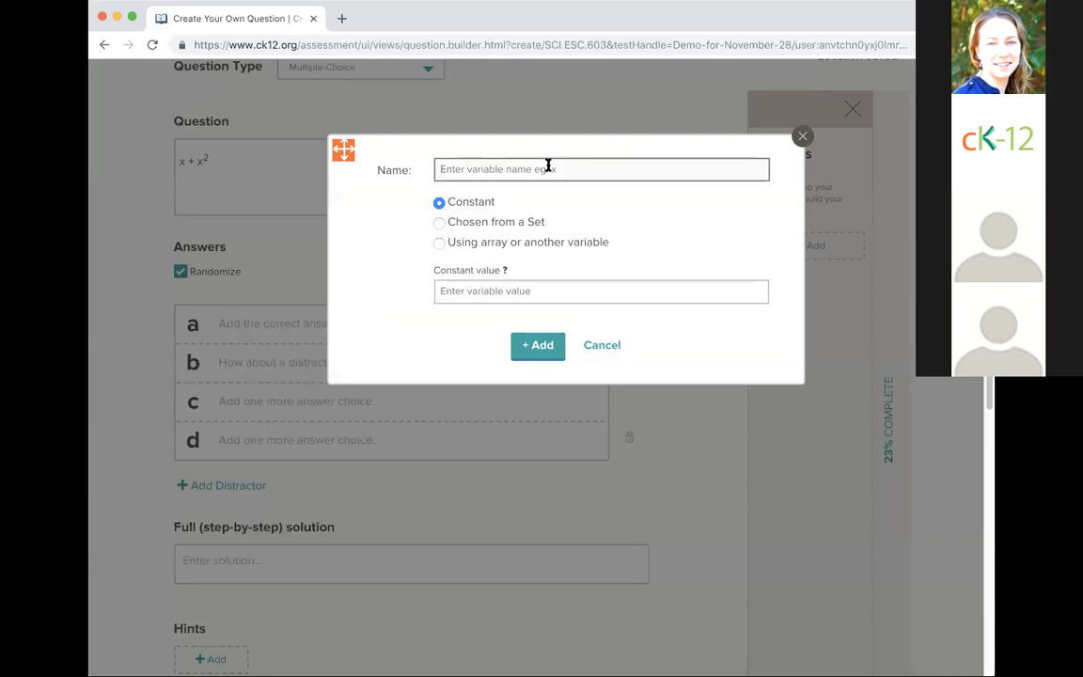
text(x)
click(439, 223)
click(553, 329)
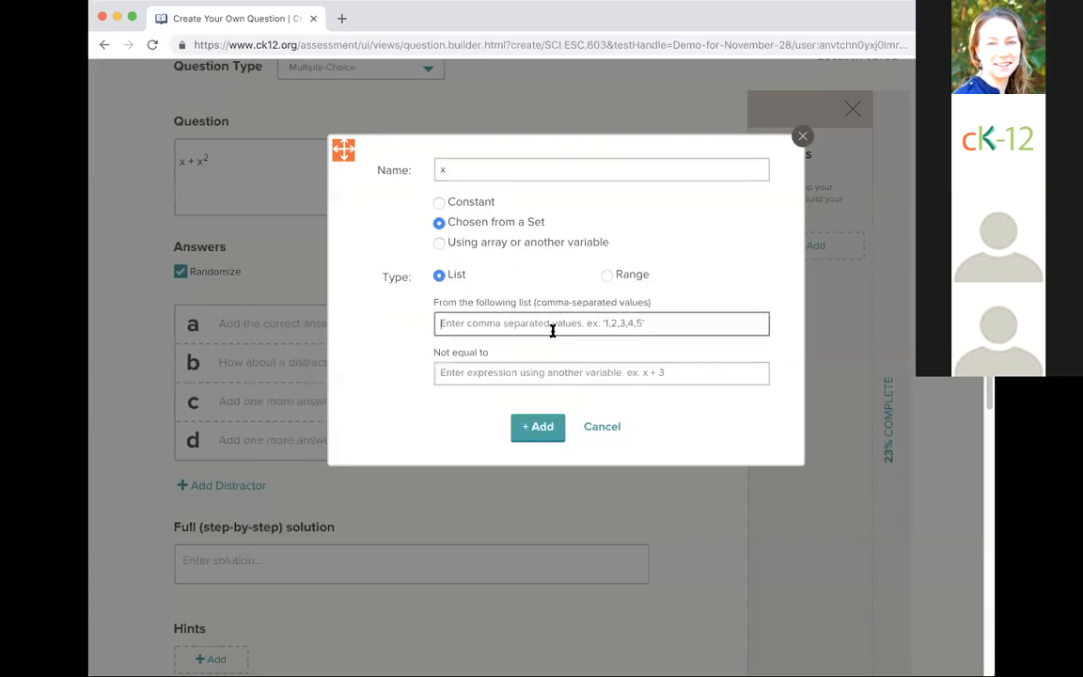
text(1,2,3,)
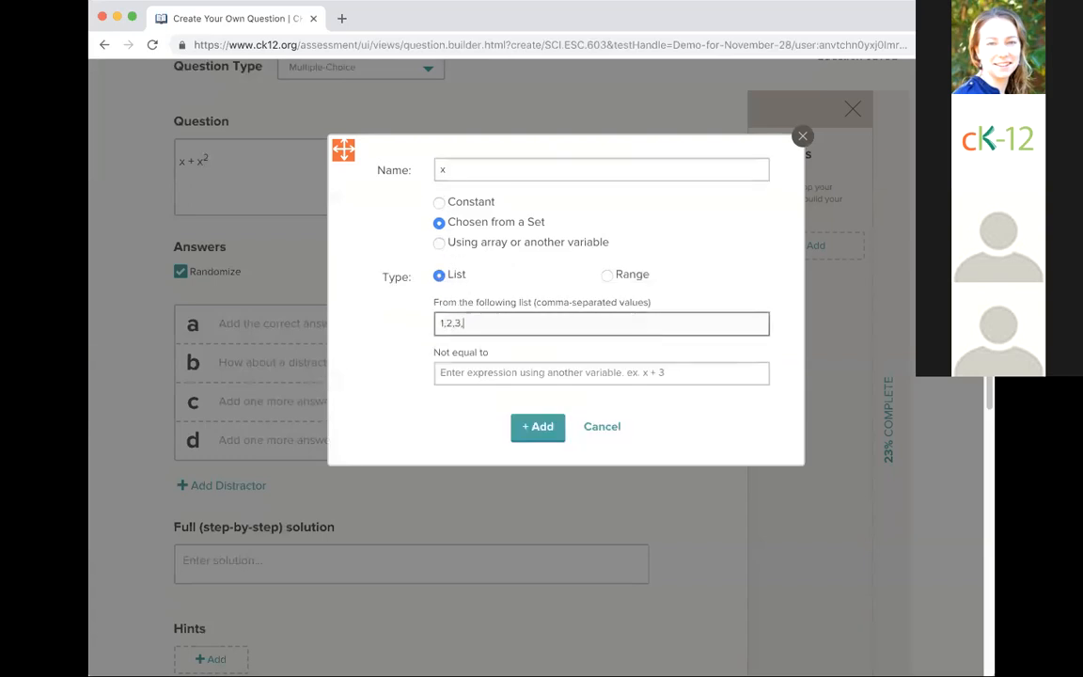
text(4,5)
click(543, 429)
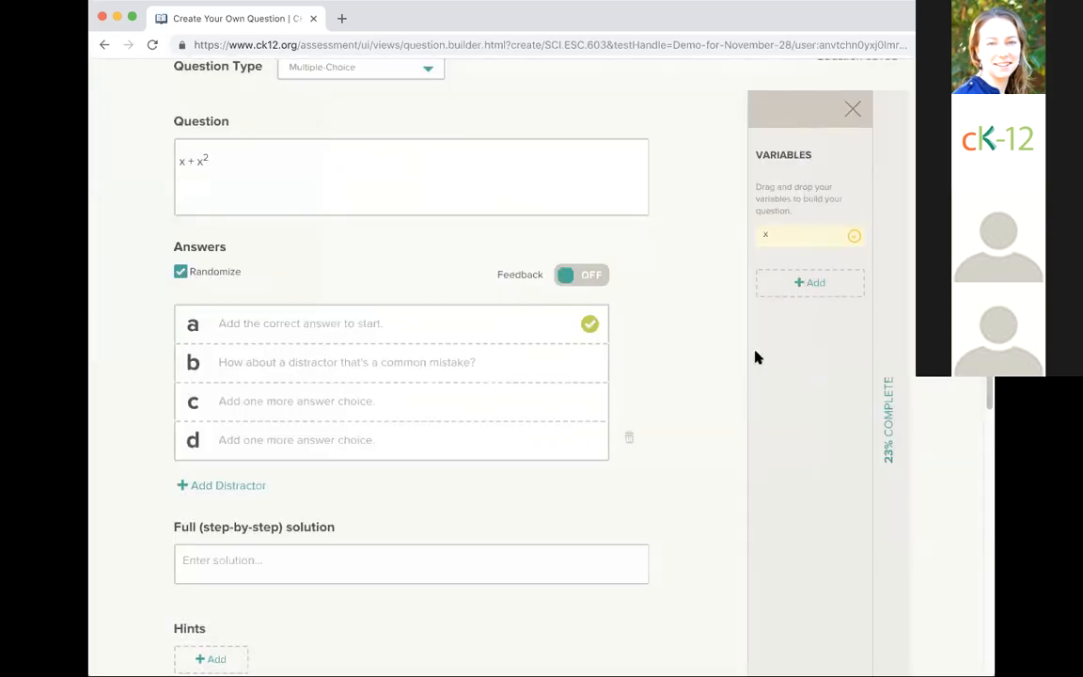
- Replace the question text with the variable x followed by "+ 2"
drag(209, 161, 183, 160)
key(BackSpace)
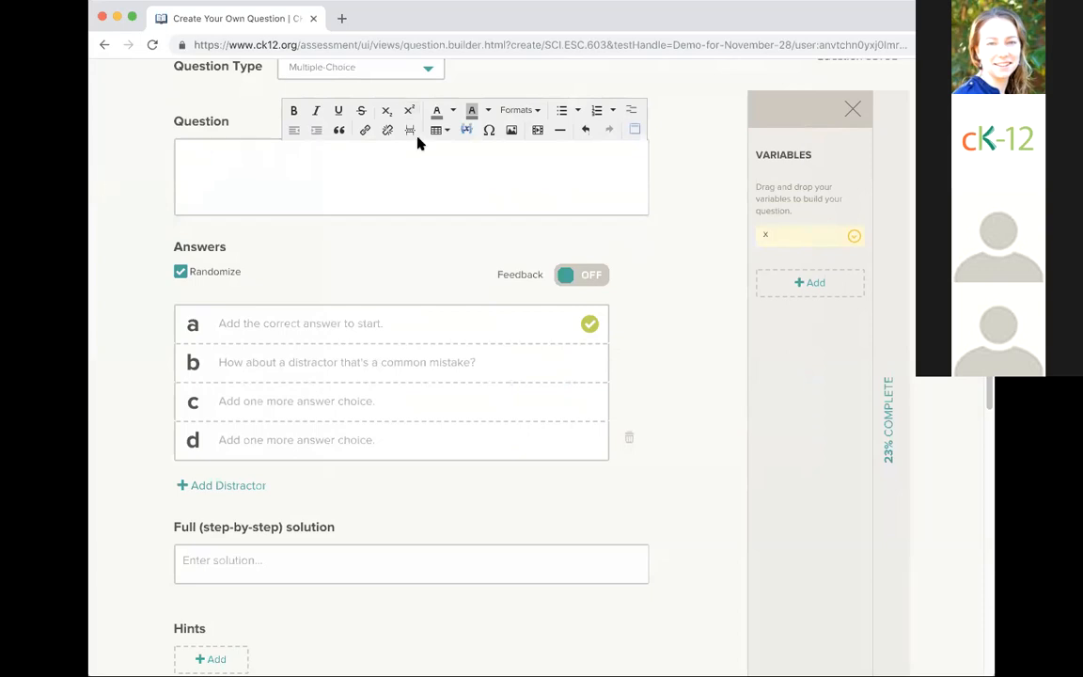
drag(796, 230, 376, 157)
text(+ 2)
- Set the correct answer, choice a, to the variable x followed by "+ 2", leaving the other choices empty
click(366, 333)
drag(771, 235, 343, 329)
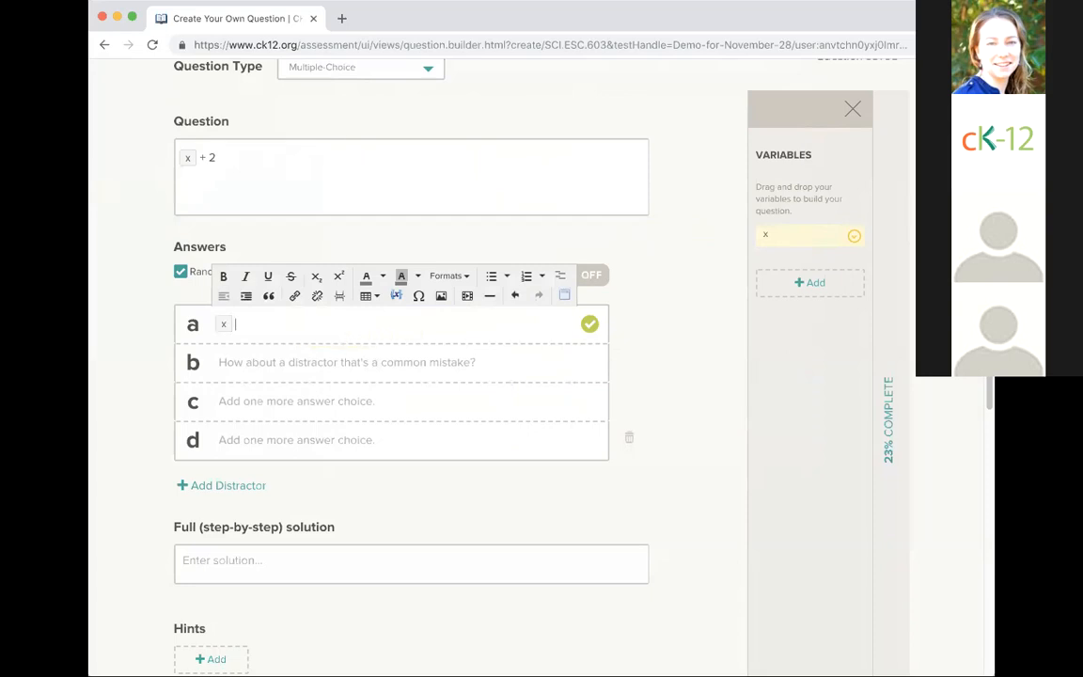
text(+ 2)
key(BackSpace)
text(2)
click(437, 363)
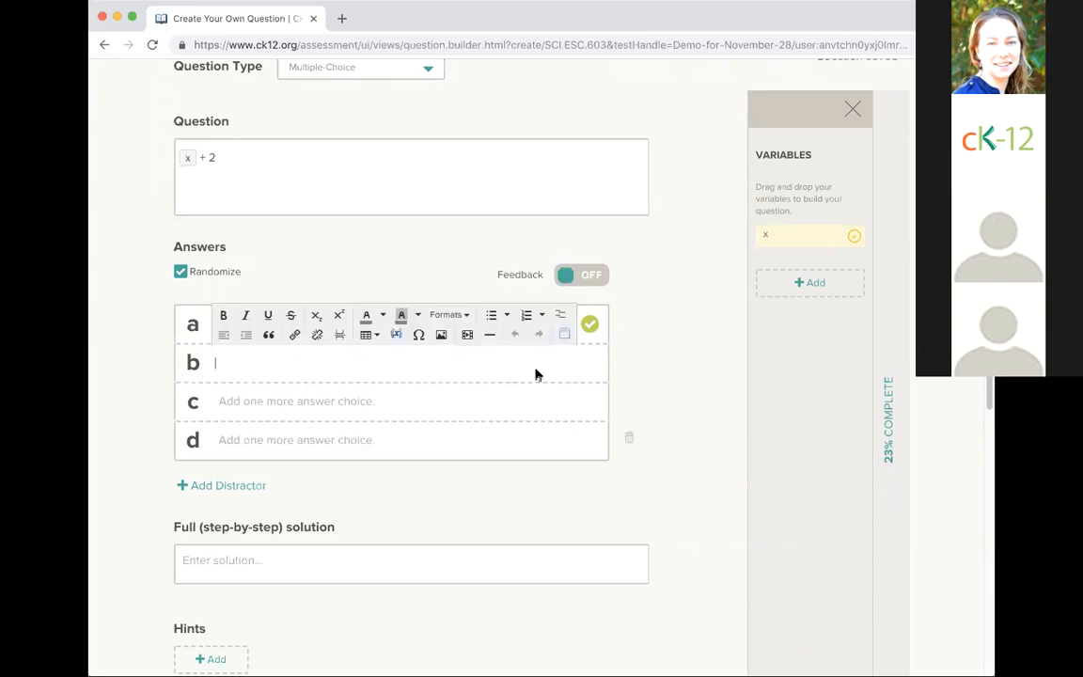
click(647, 384)
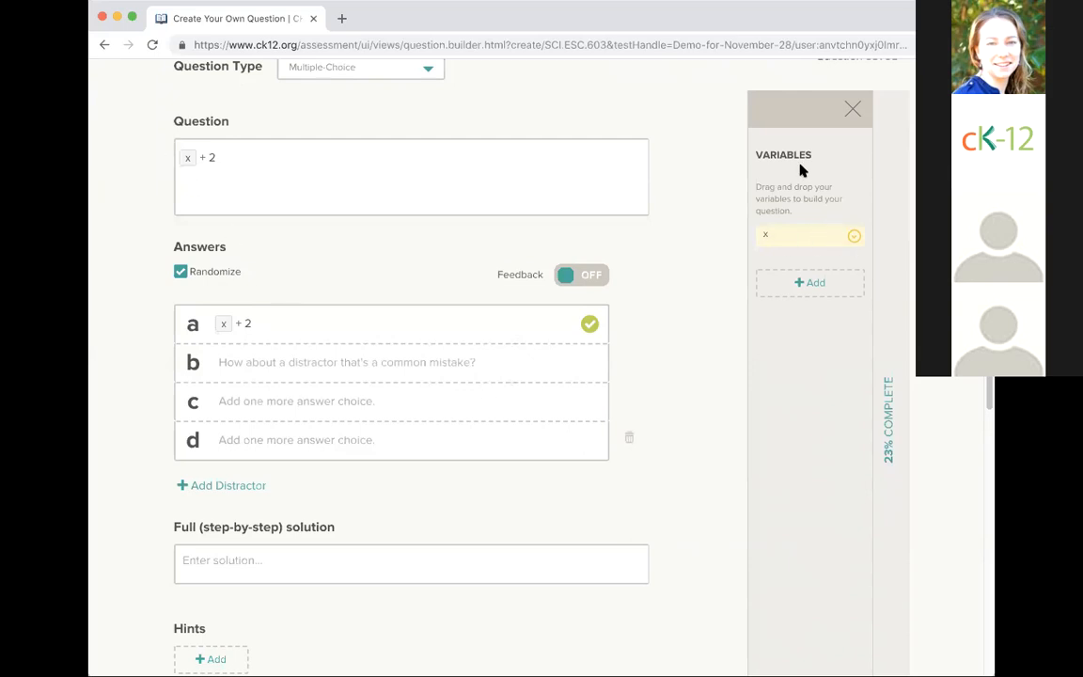
scroll(658, 267, up, 2)
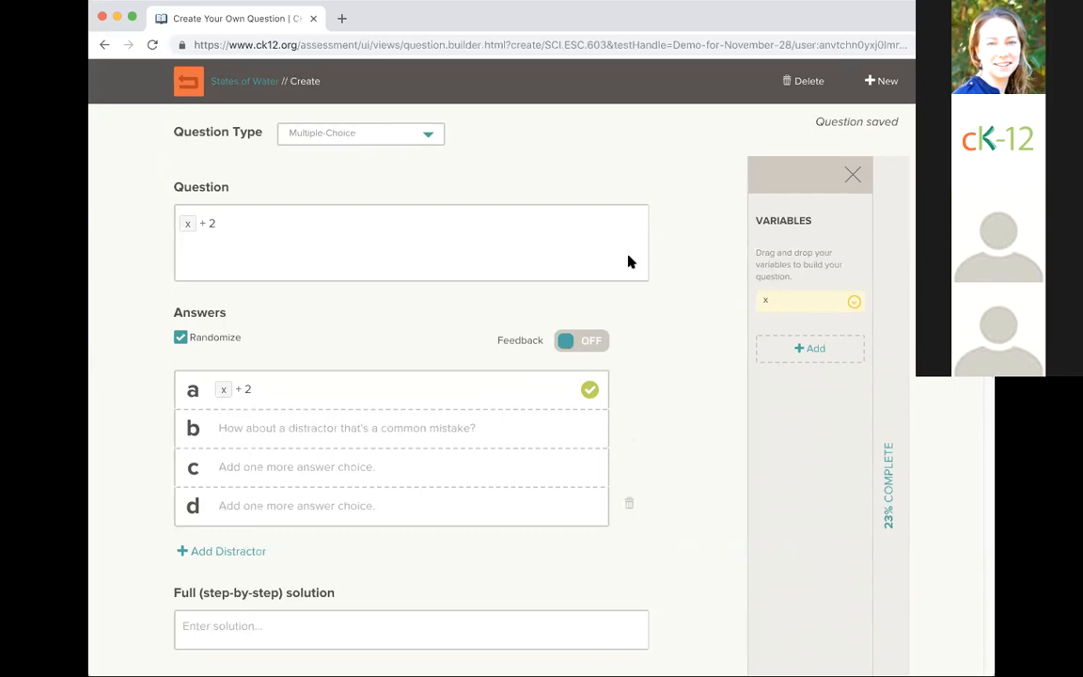
- Switch to the Keynote presentation, present the slides on tools, assignments and reports through "LIVE DEMO and Q&A", and return to the CK-12 website
key(Escape)
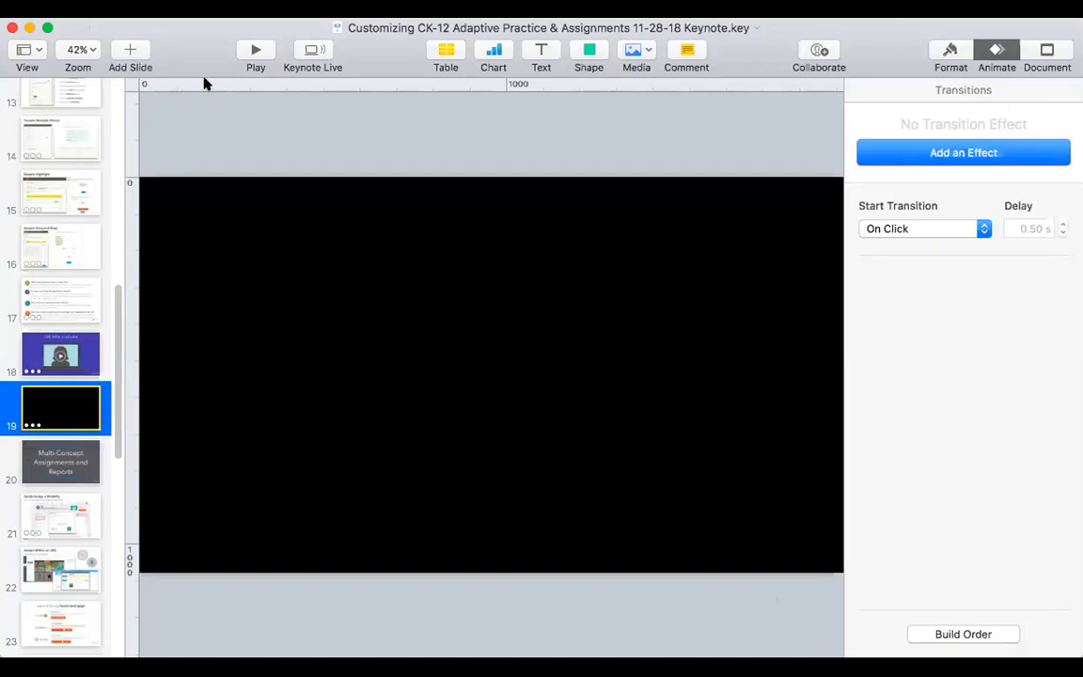
click(248, 49)
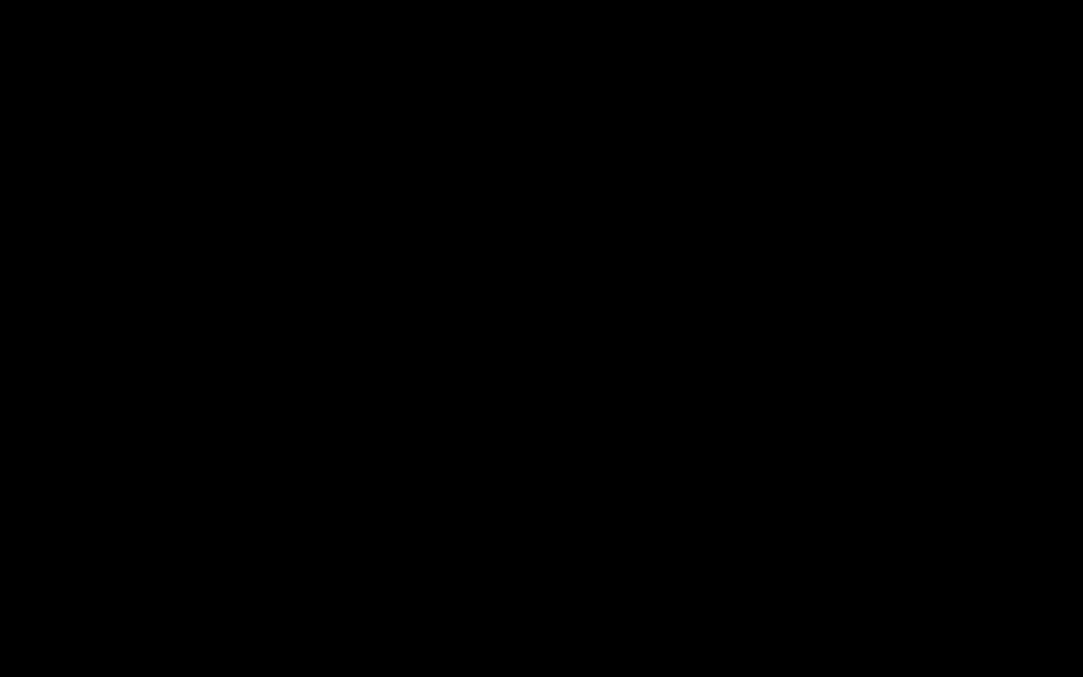
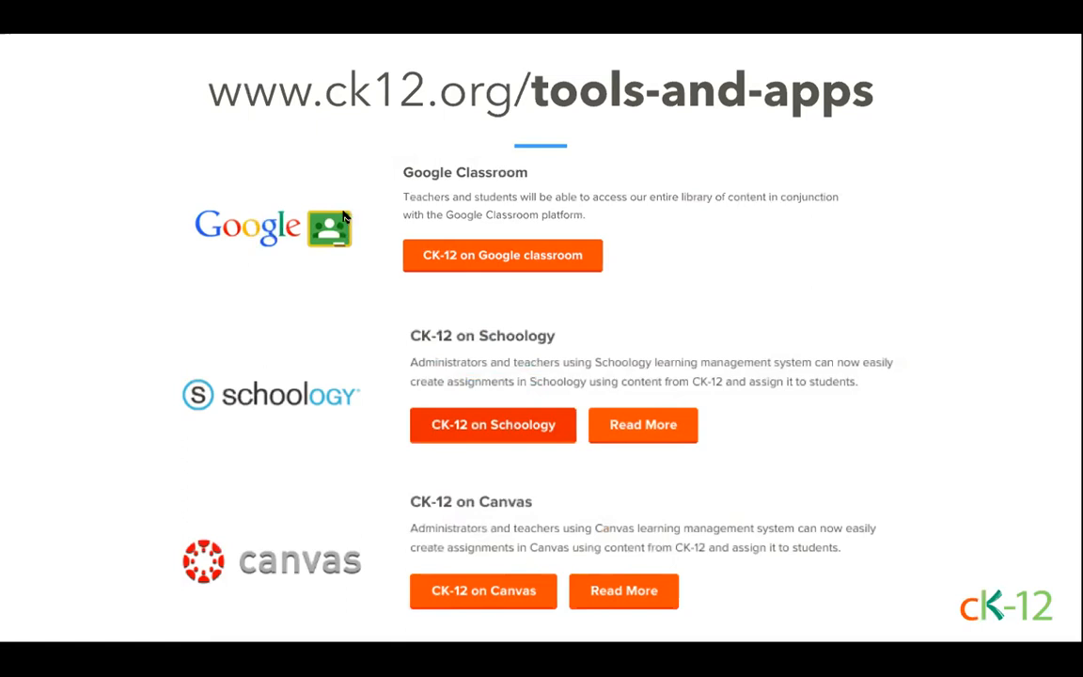
key(Right)
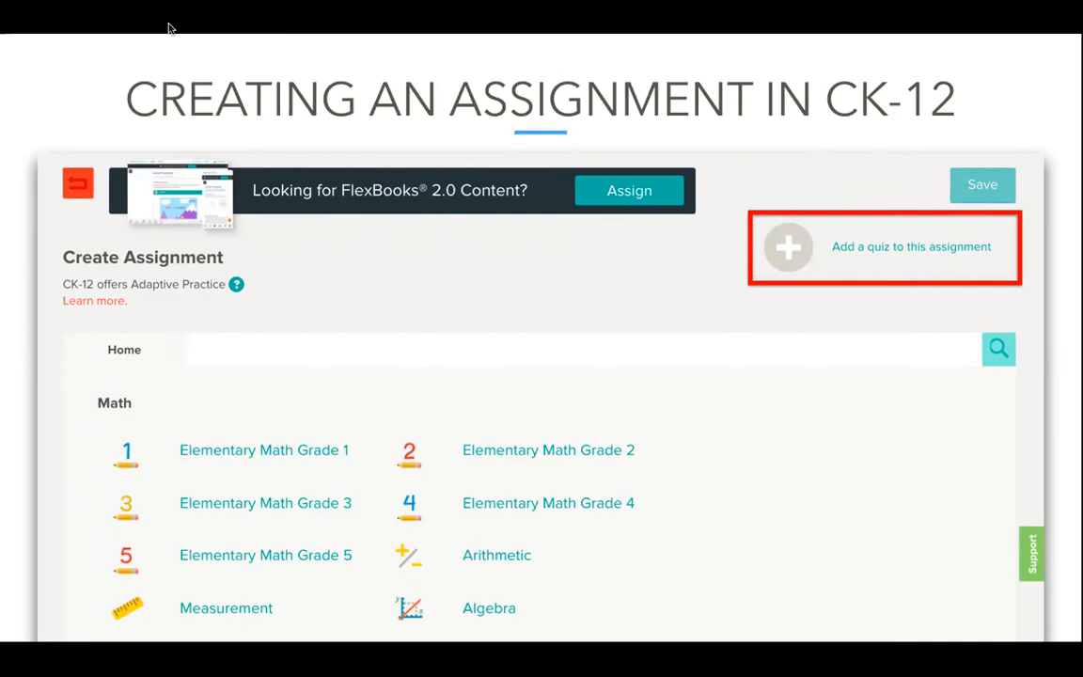
key(Right)
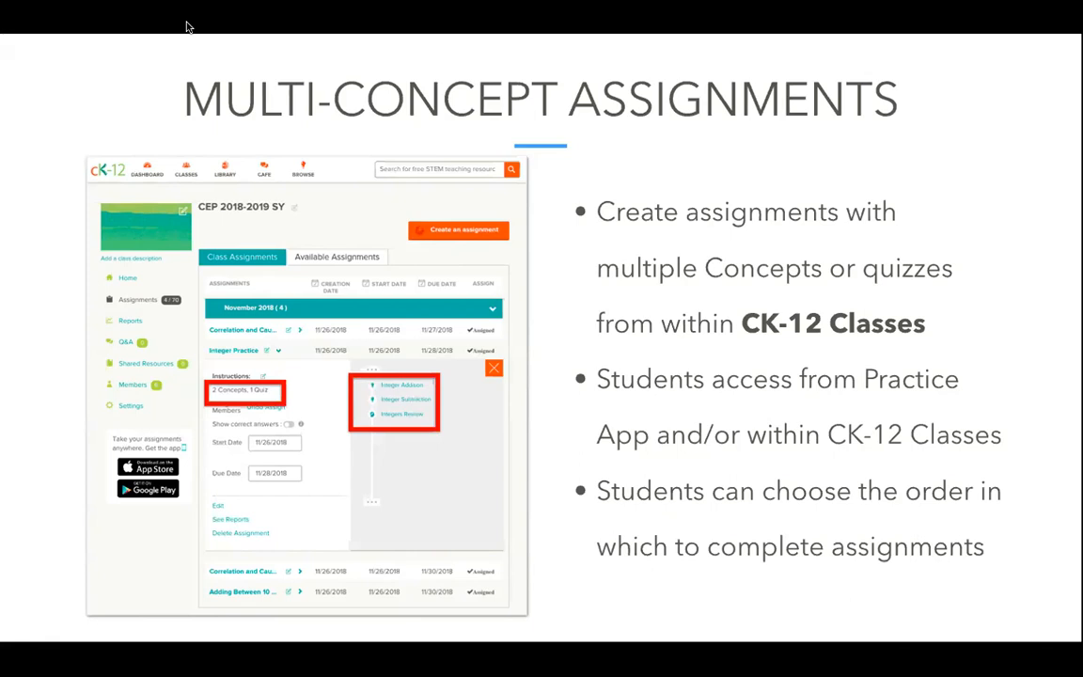
key(Right)
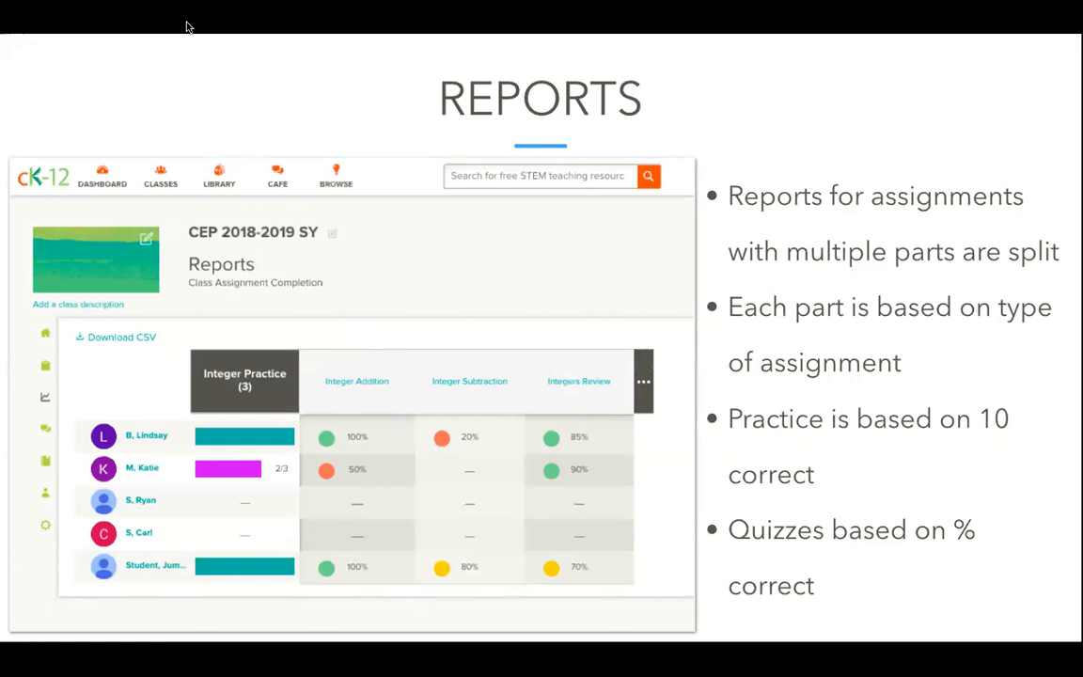
key(Right)
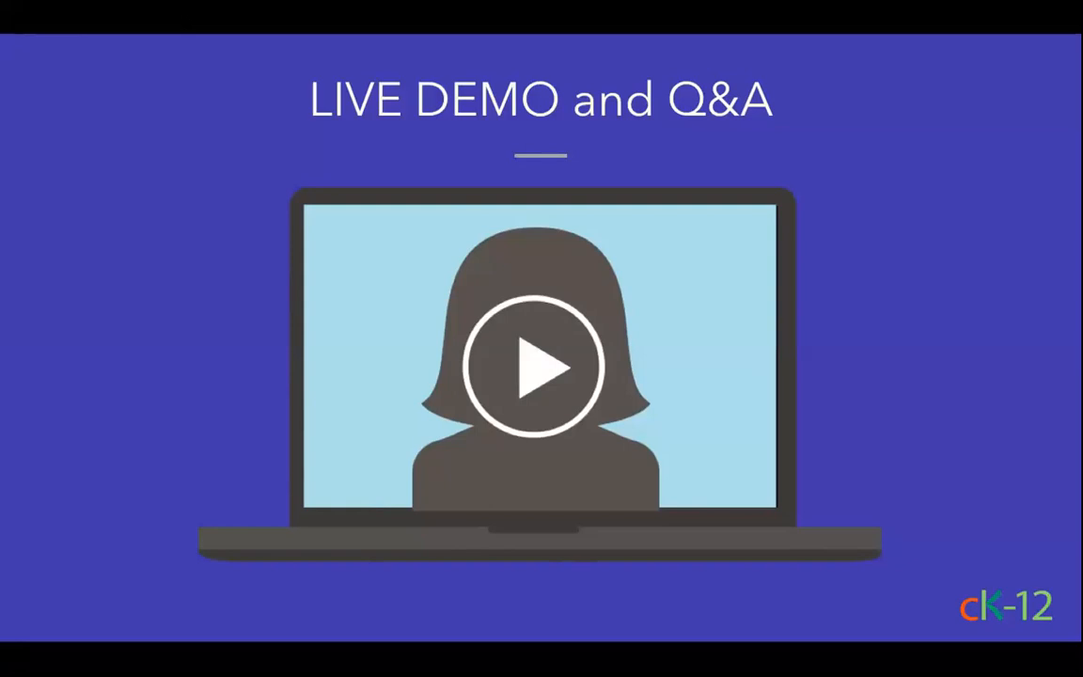
key(Escape)
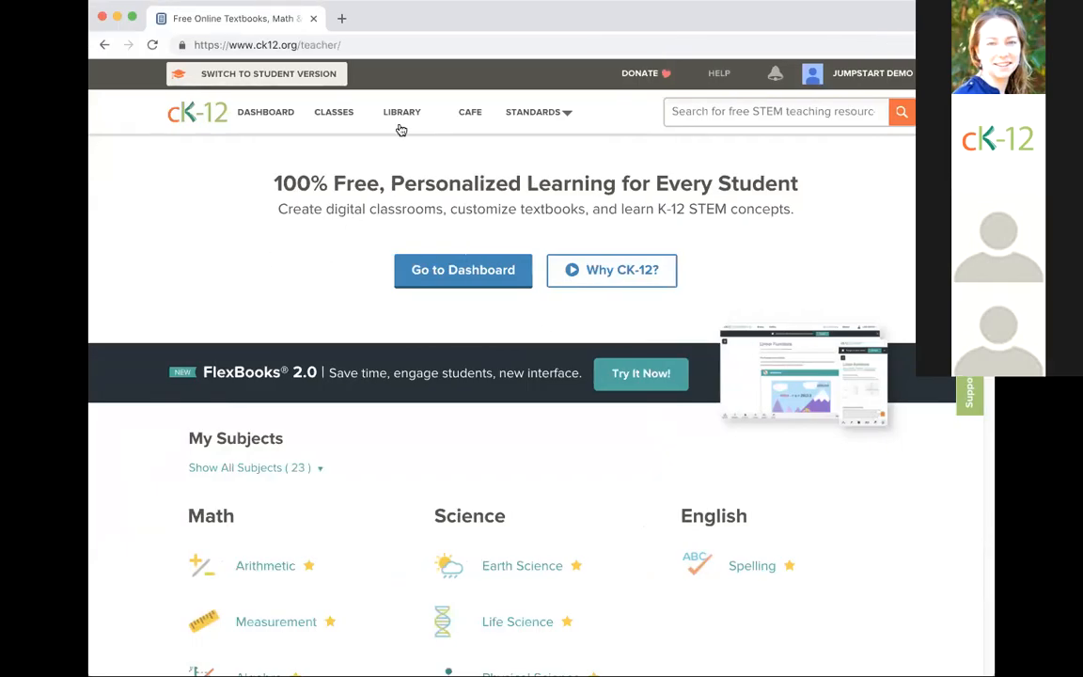
- Open the CEP 2018-2019 class from the classes dashboard and show its class assignments
click(336, 119)
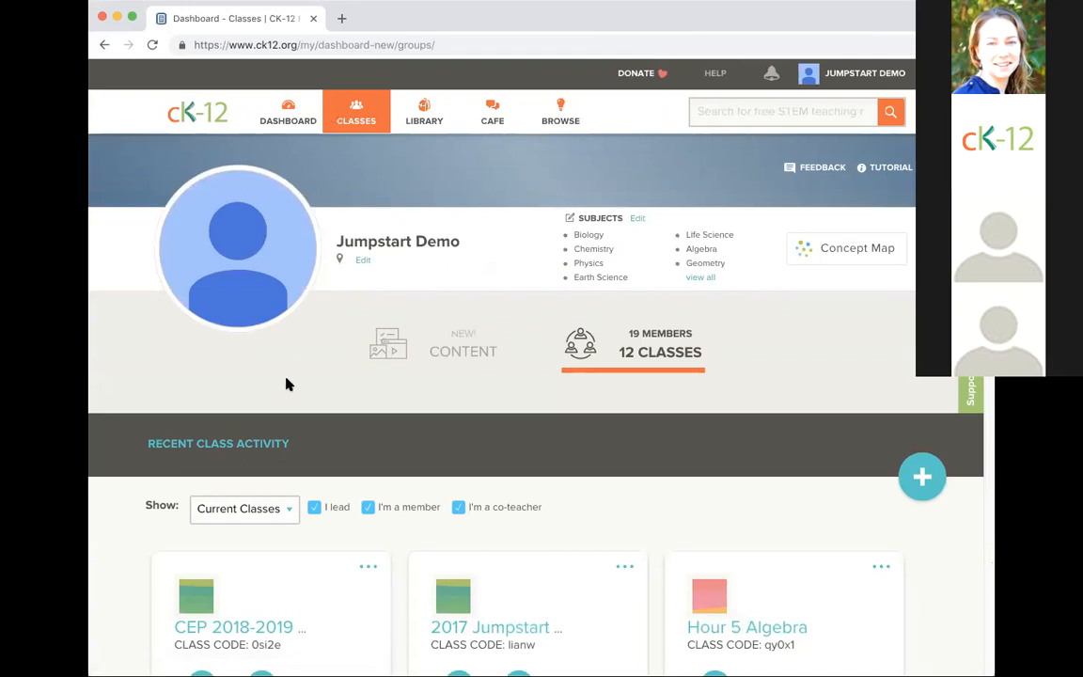
scroll(288, 381, down, 1)
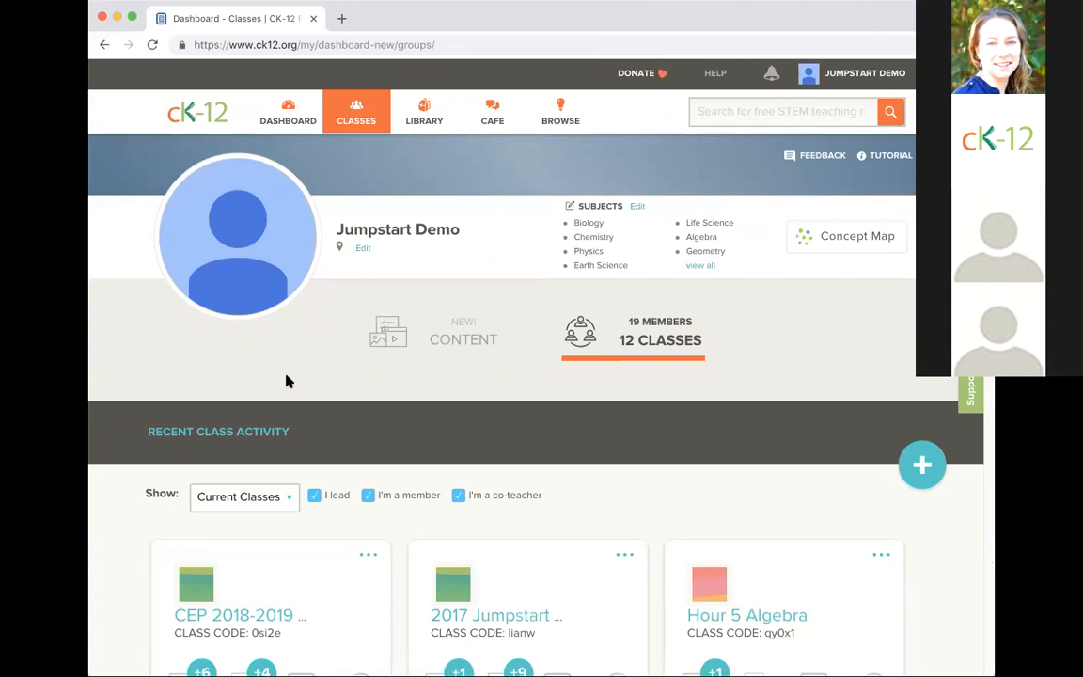
scroll(288, 381, down, 5)
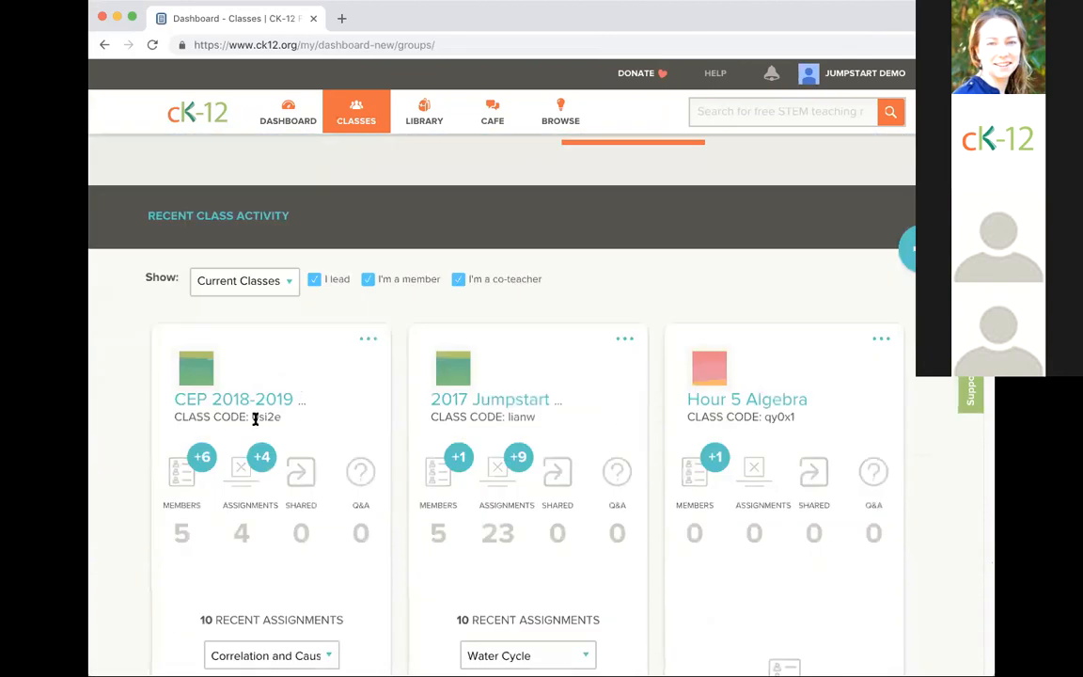
click(203, 407)
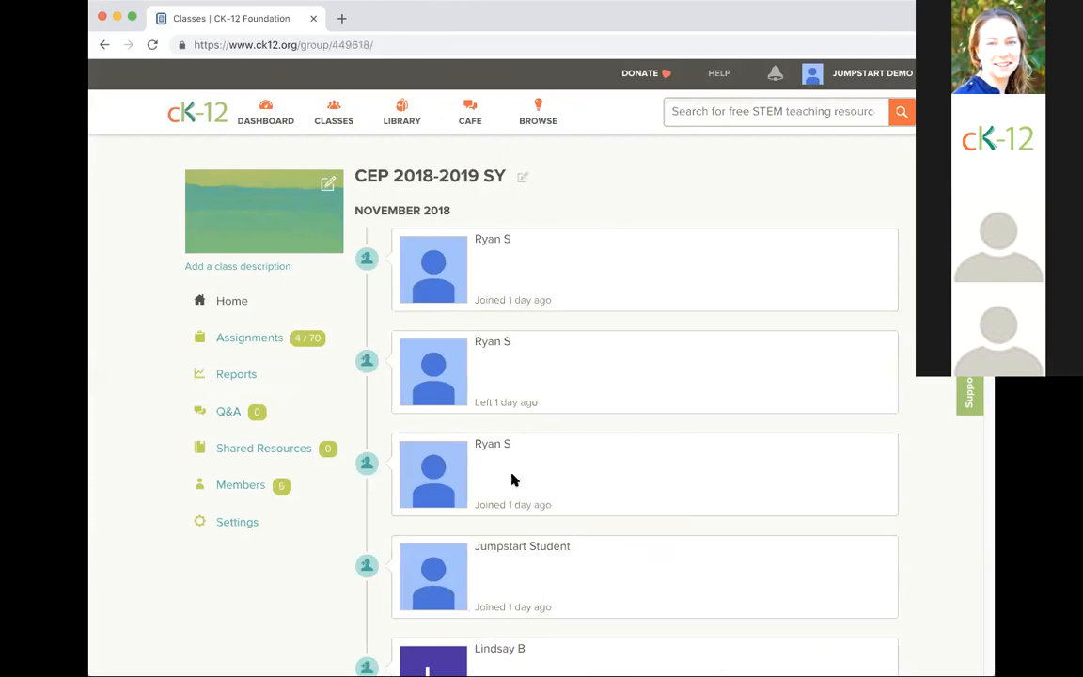
click(267, 342)
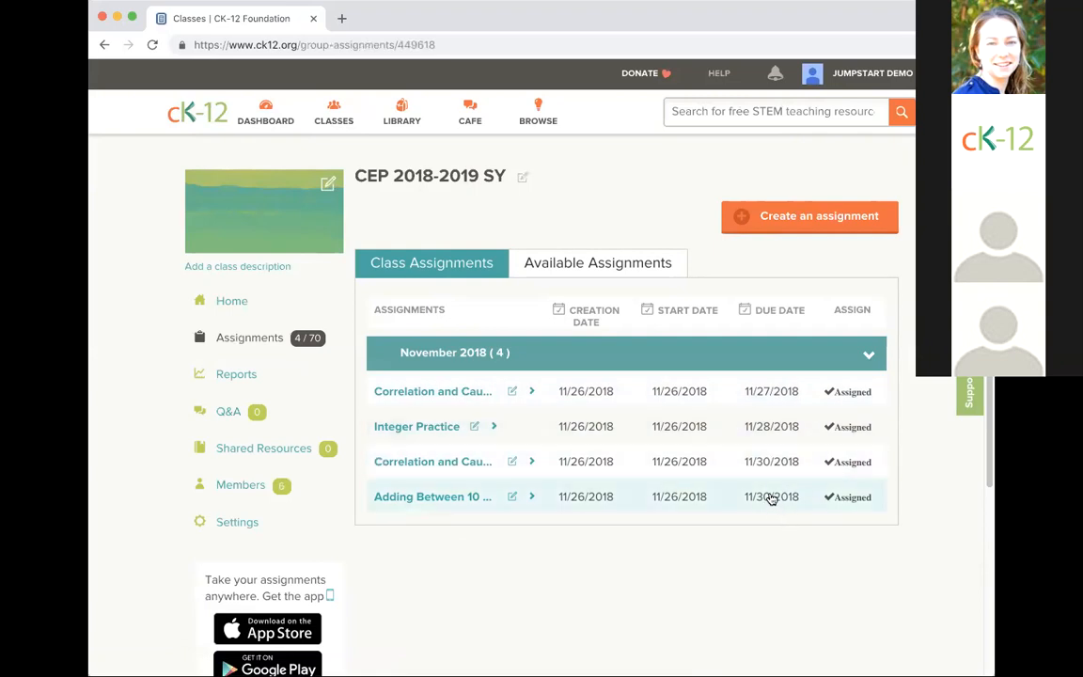
- View the unassigned available assignments of the class and return to its class assignments
click(561, 267)
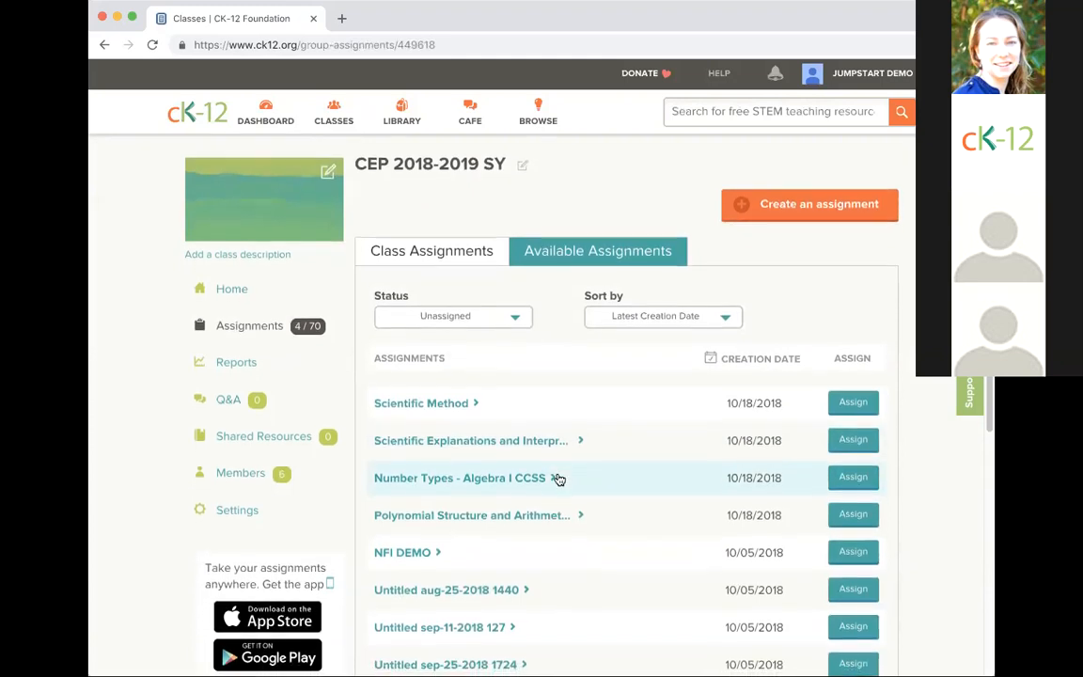
scroll(557, 479, down, 1)
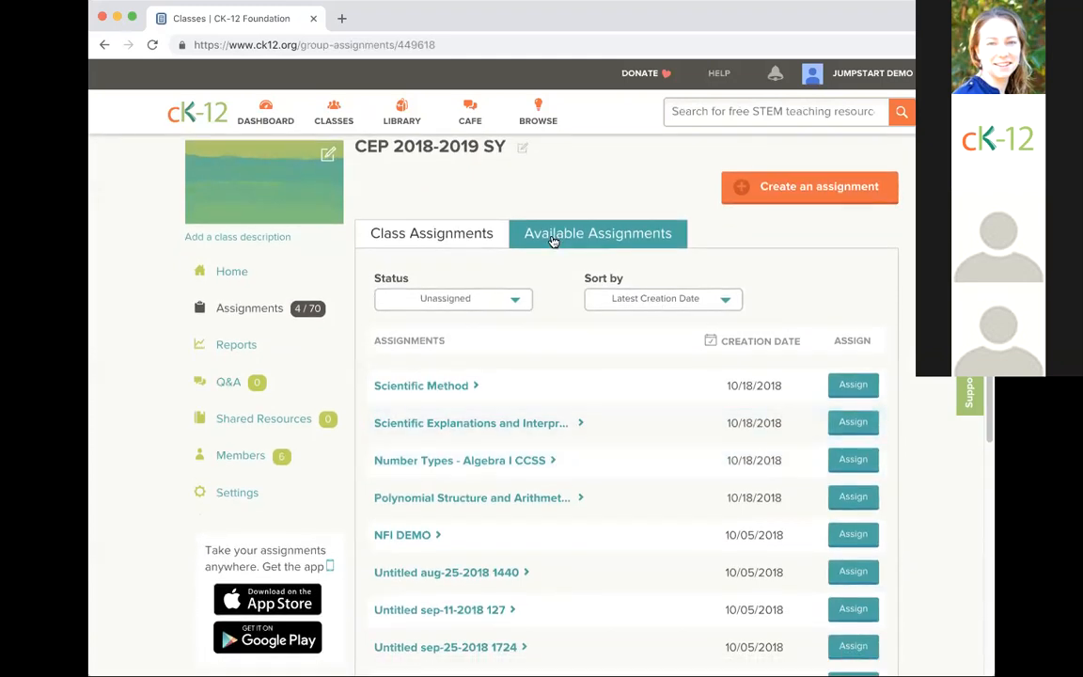
click(478, 243)
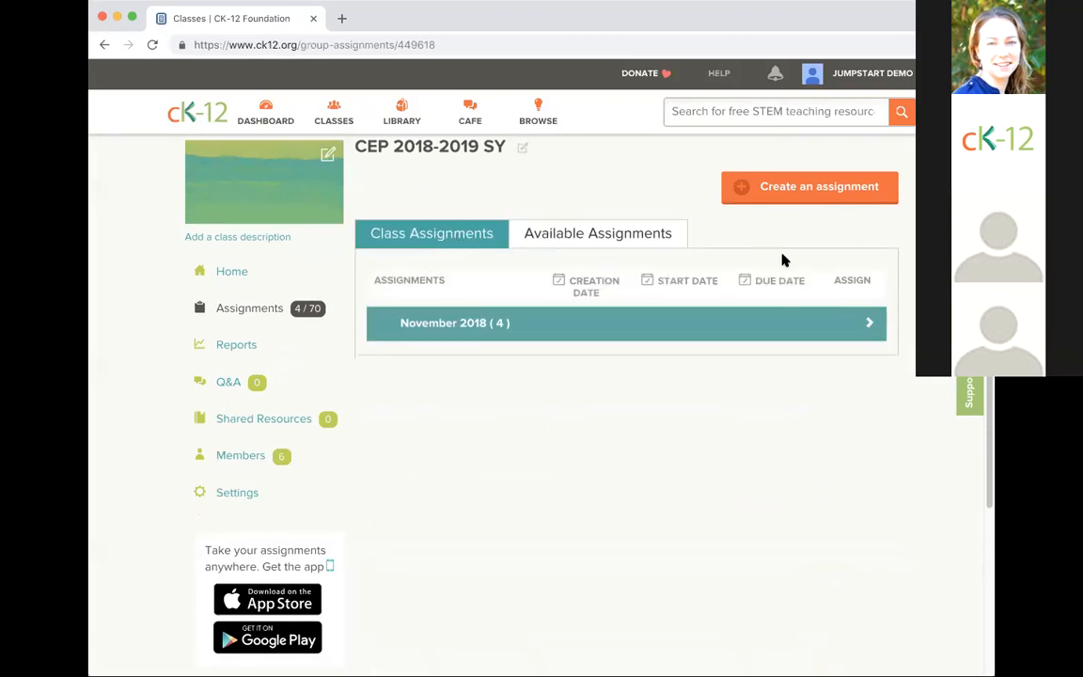
scroll(783, 282, up, 1)
- Create a new assignment and add the Algebra Linear Equations concepts "Writing Basic Equations" and "Input-Output Tables"
click(775, 224)
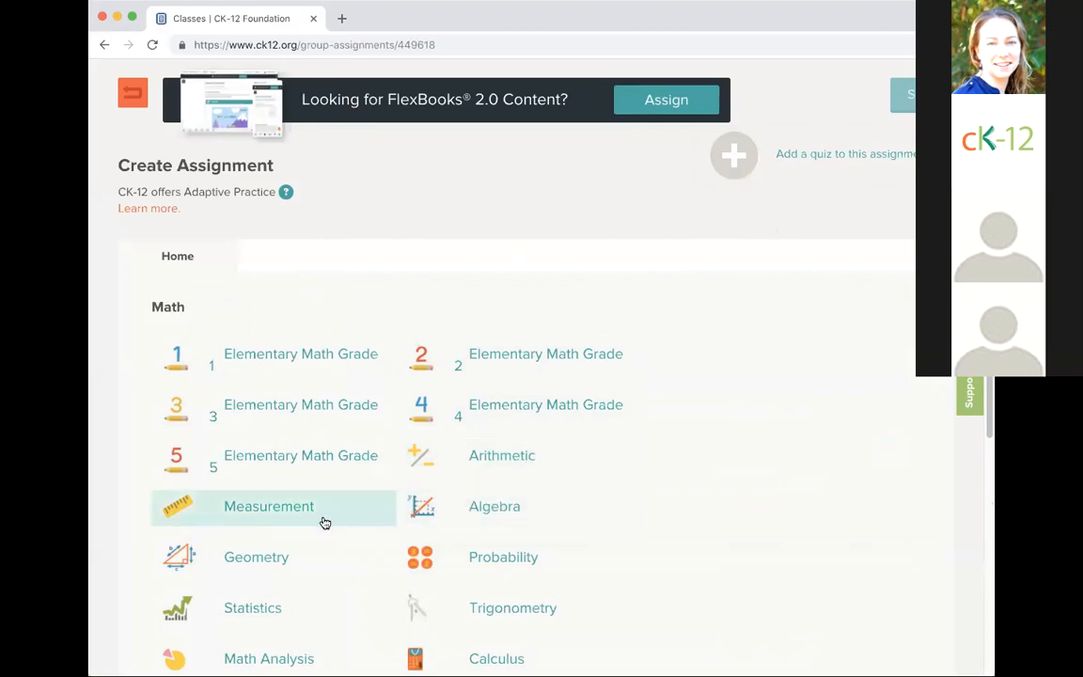
click(475, 518)
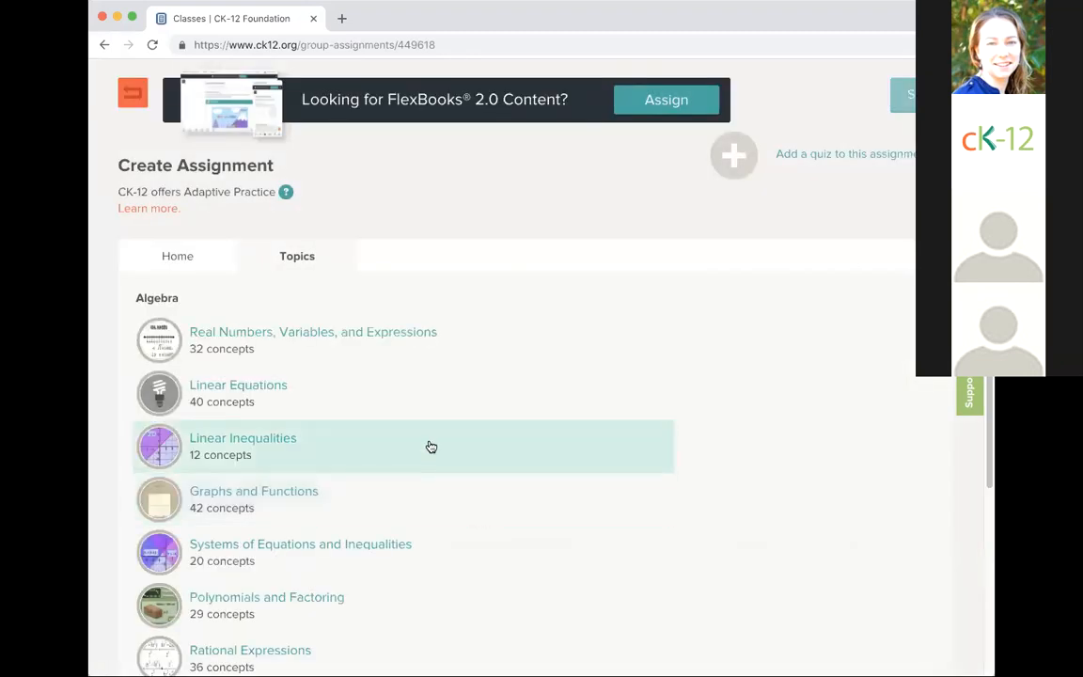
click(220, 404)
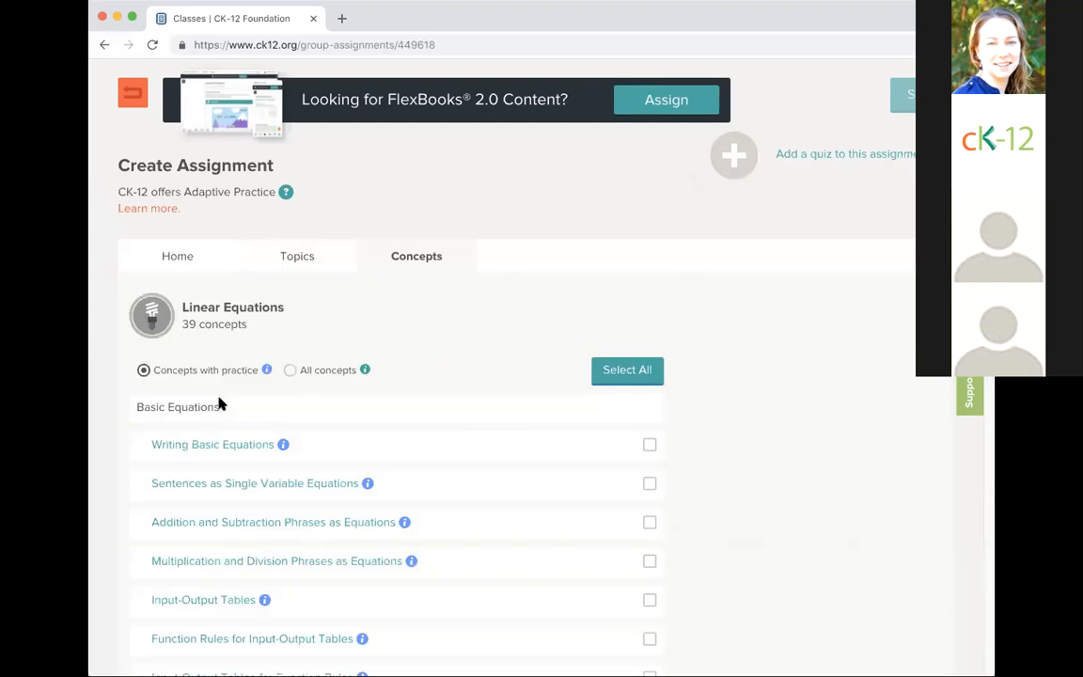
scroll(686, 464, down, 2)
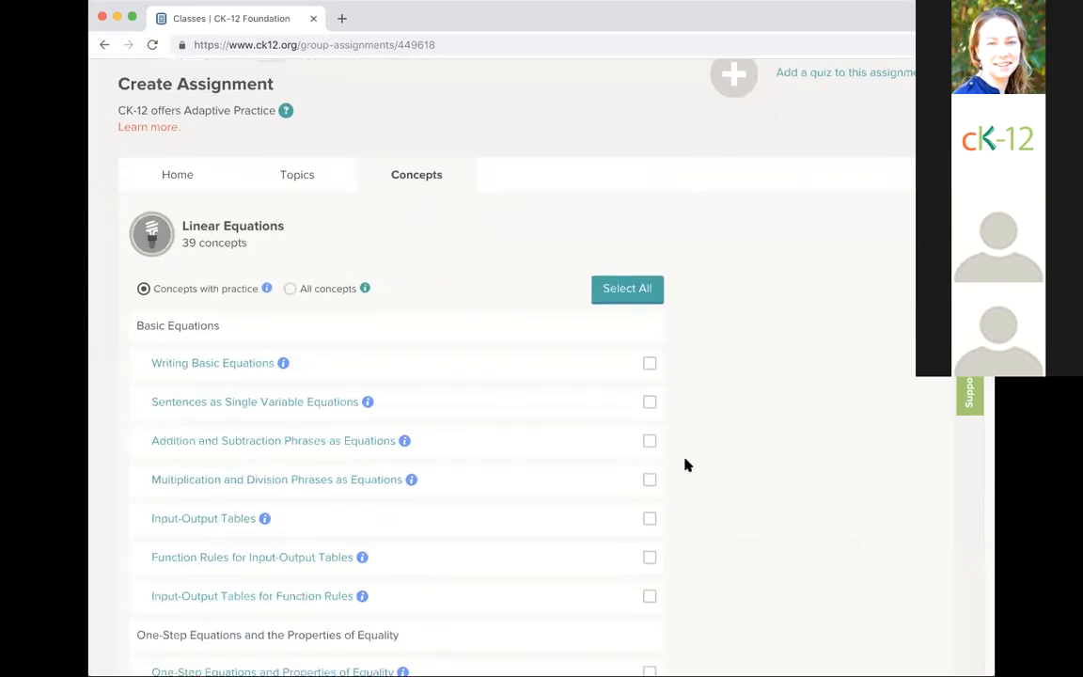
scroll(685, 464, down, 5)
scroll(675, 449, up, 4)
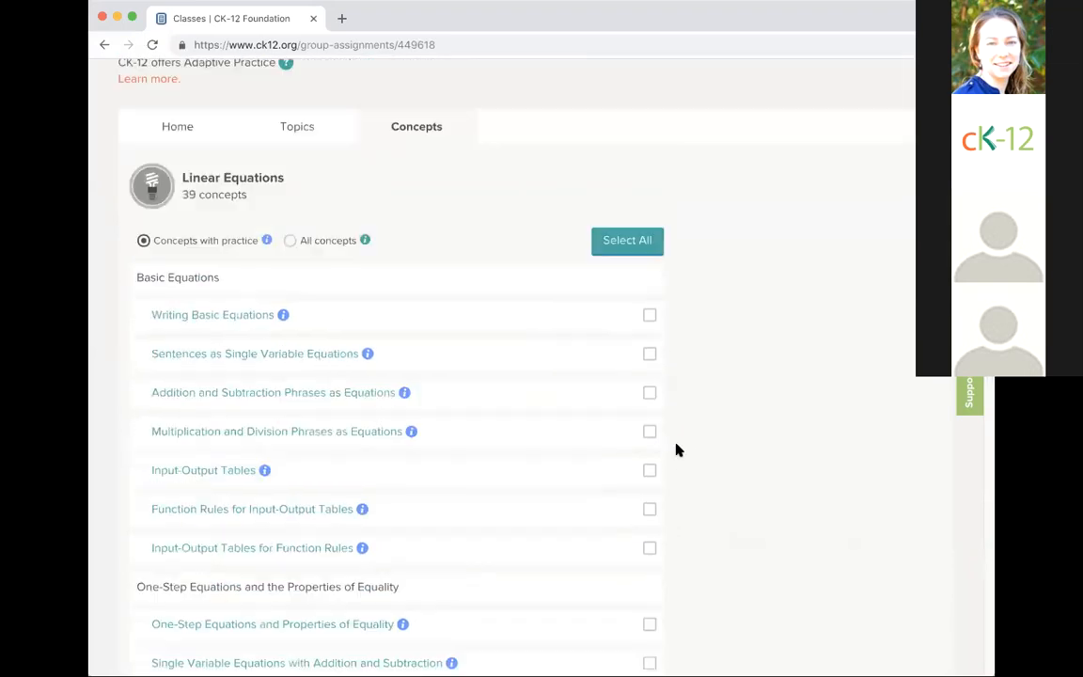
click(650, 317)
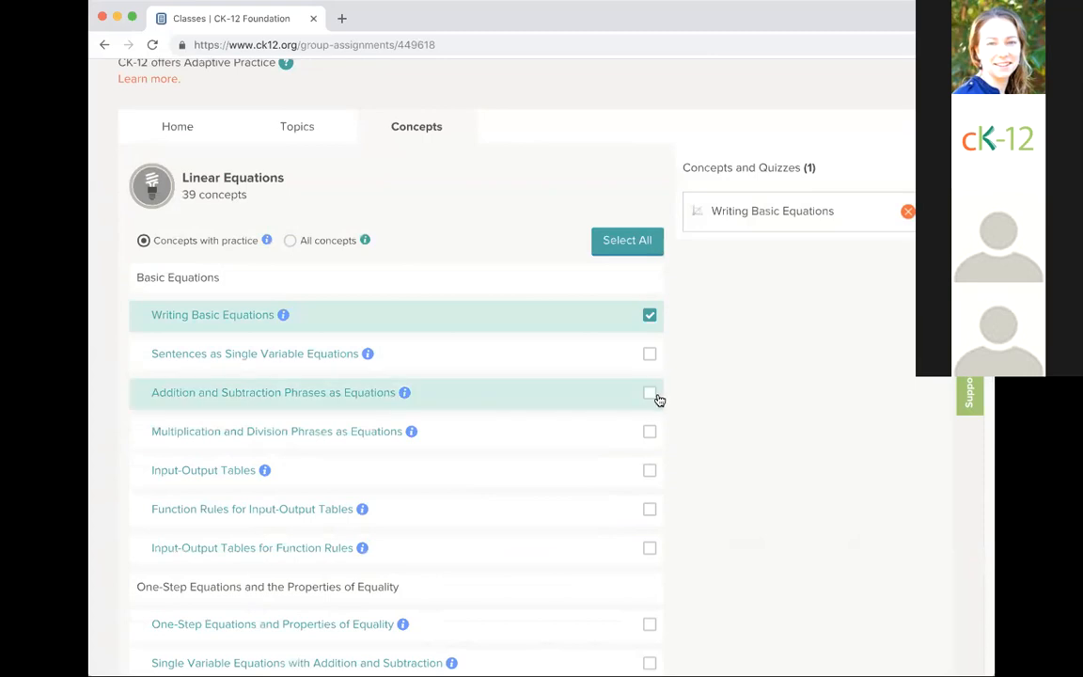
click(649, 472)
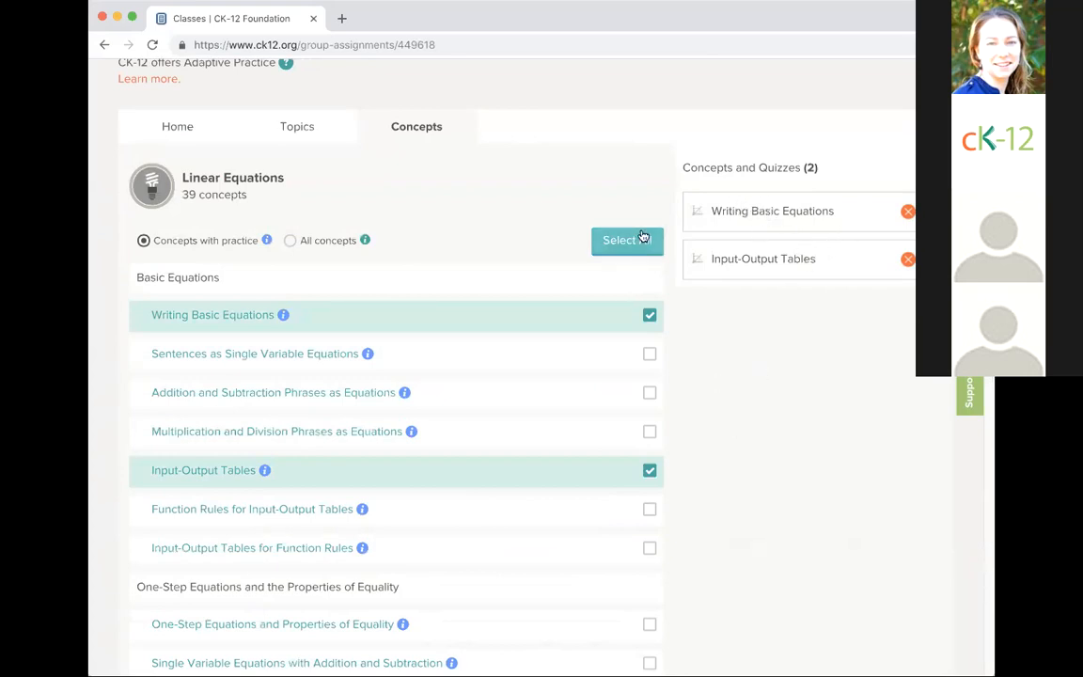
- Add the existing quiz "Demo for November 28" to the assignment
scroll(794, 518, up, 2)
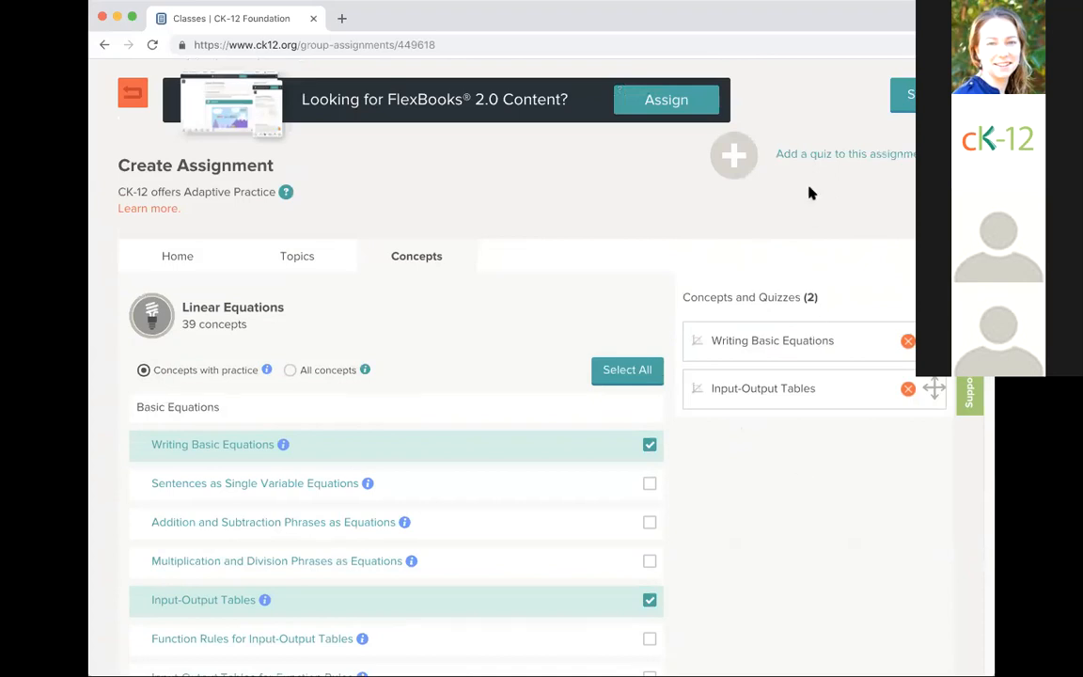
click(744, 161)
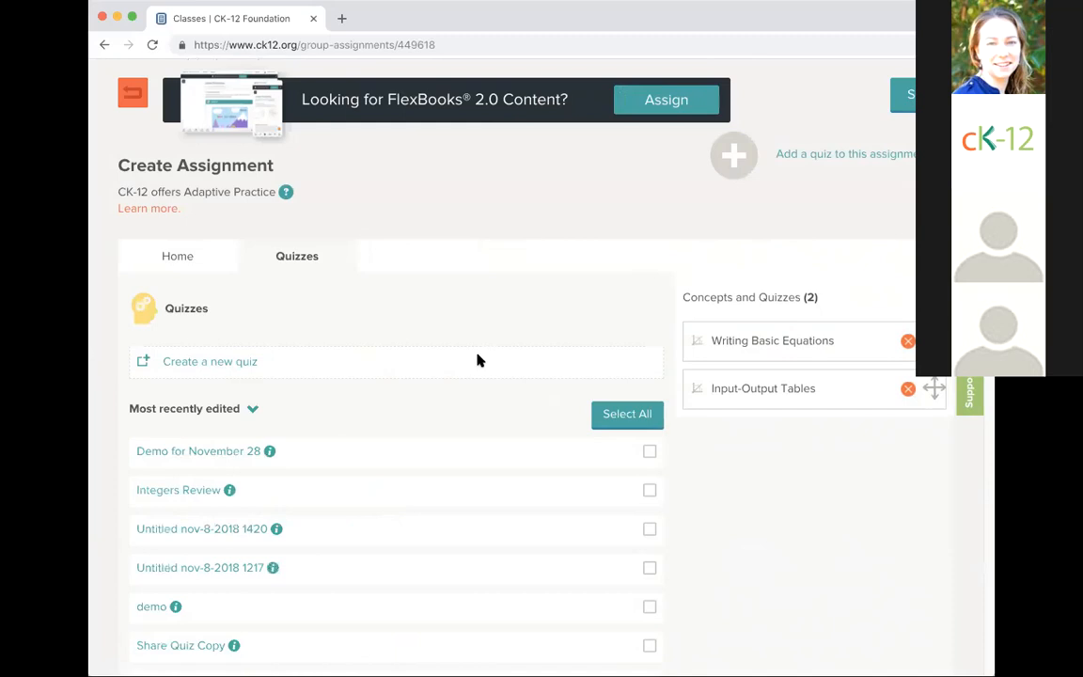
scroll(430, 305, down, 2)
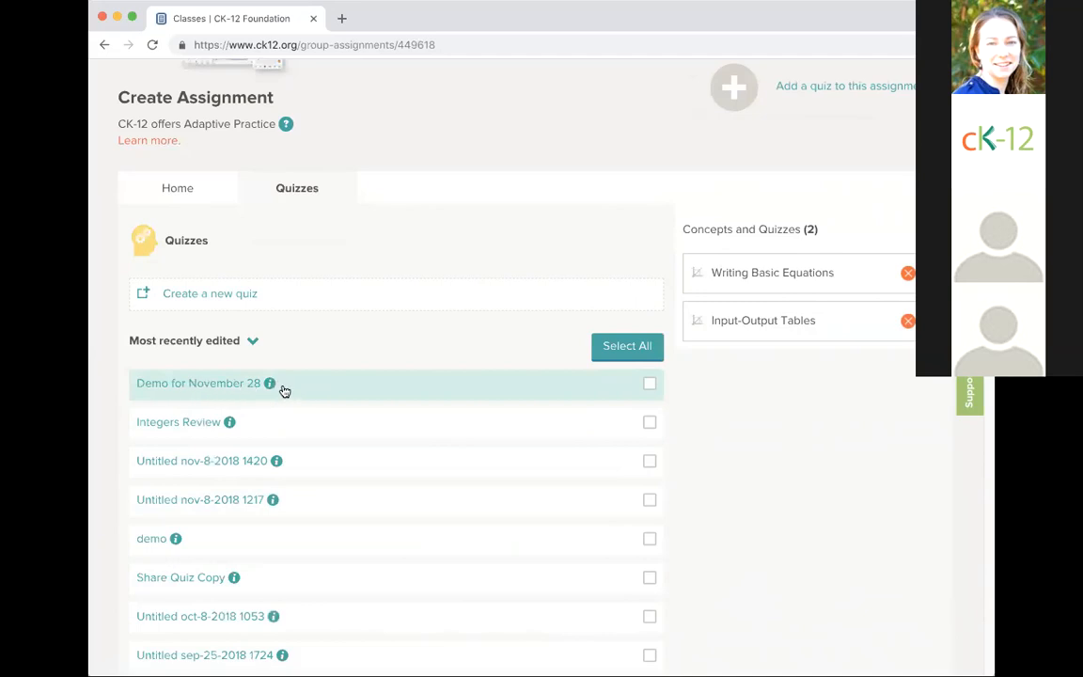
click(650, 385)
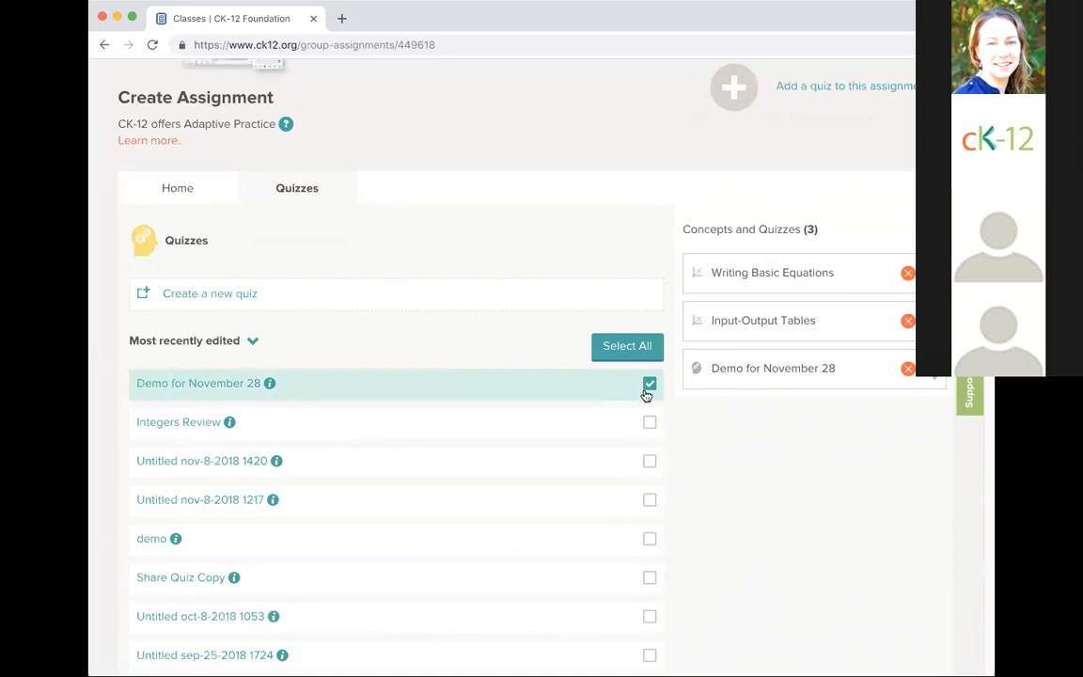
scroll(752, 428, down, 20)
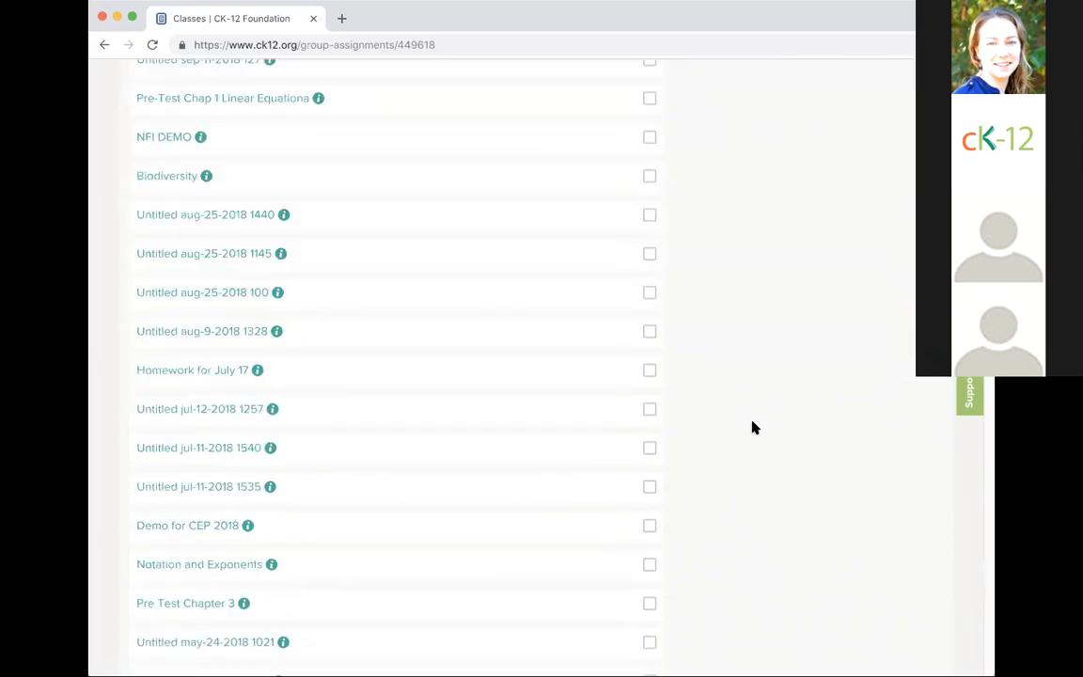
scroll(752, 428, up, 20)
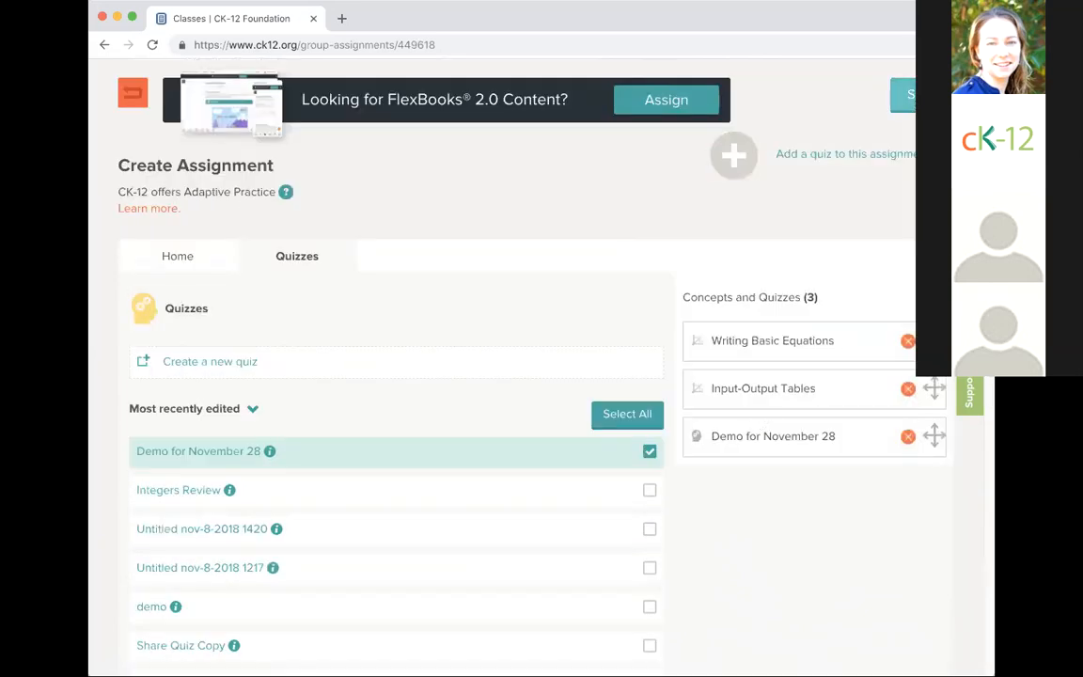
- Start saving the assignment and name it "Demo Assignment Nov 28"
click(902, 94)
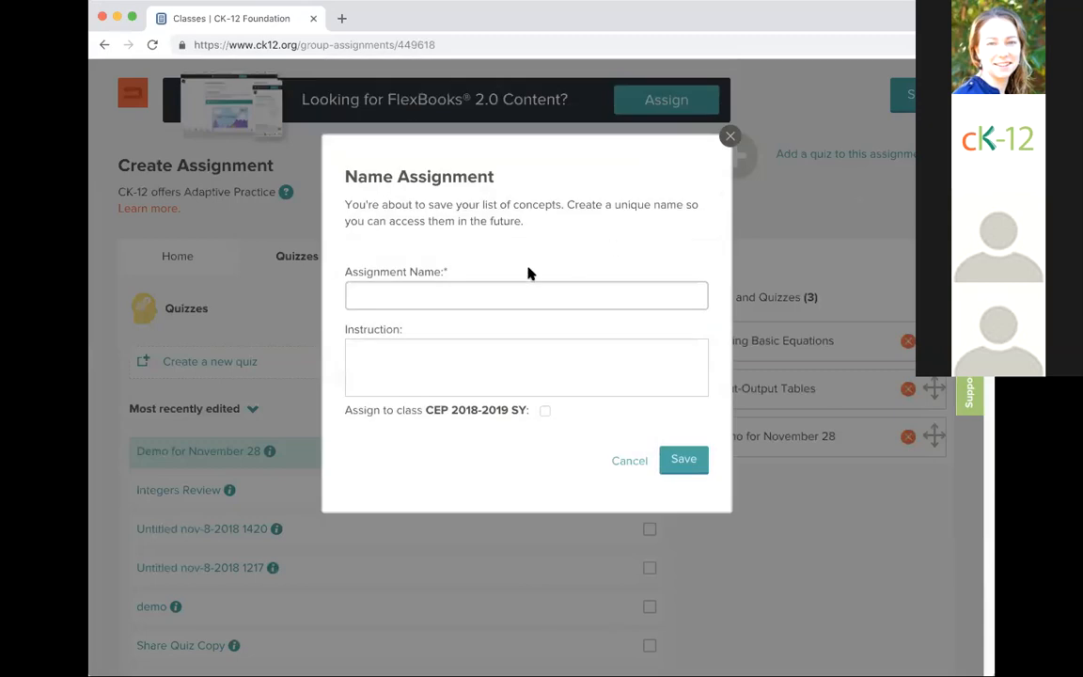
click(484, 289)
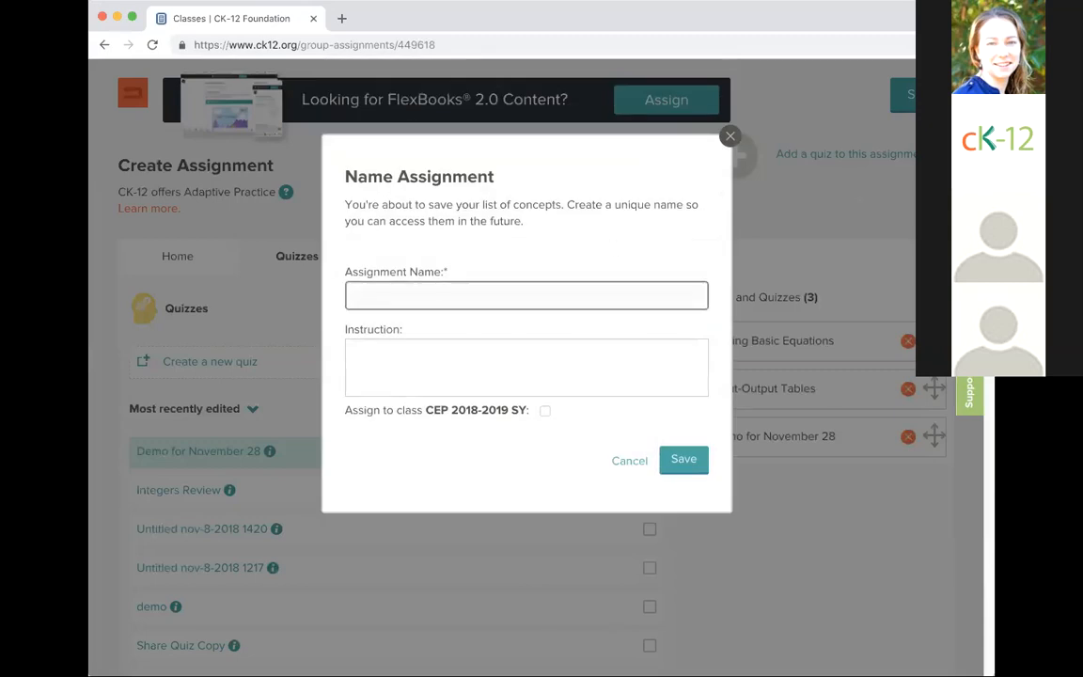
text(Demo Assignment)
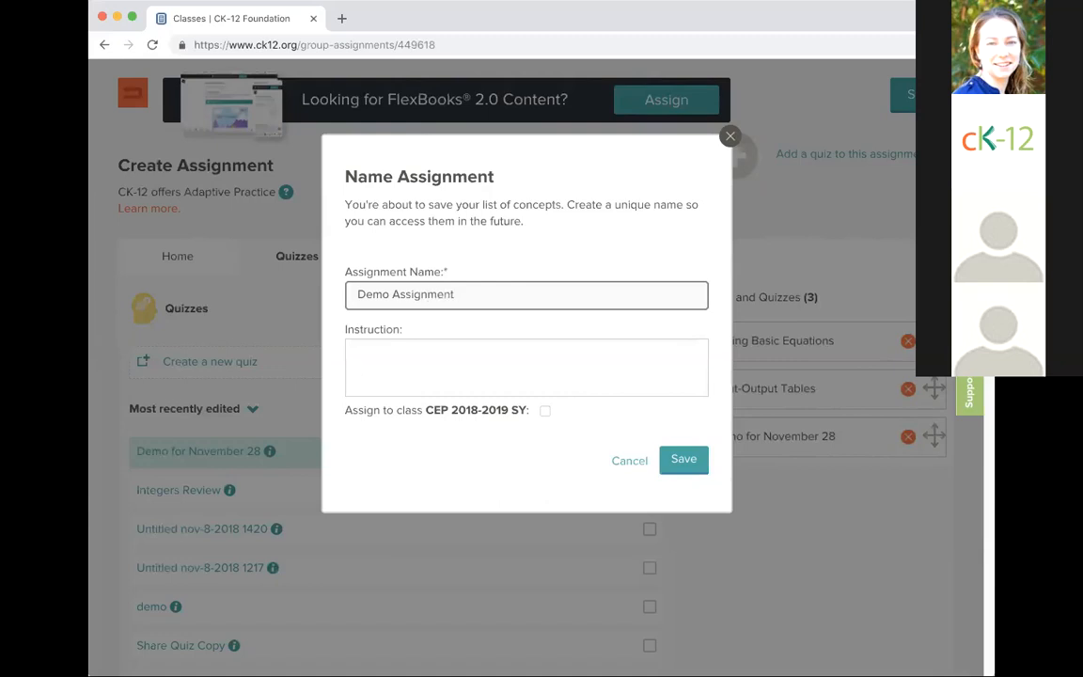
text( NOv 28)
click(471, 294)
key(BackSpace)
text(o)
- Assign it to class CEP 2018-2019 SY with start date 11/28/2018 and due date 11/30/2018, and save it
click(546, 410)
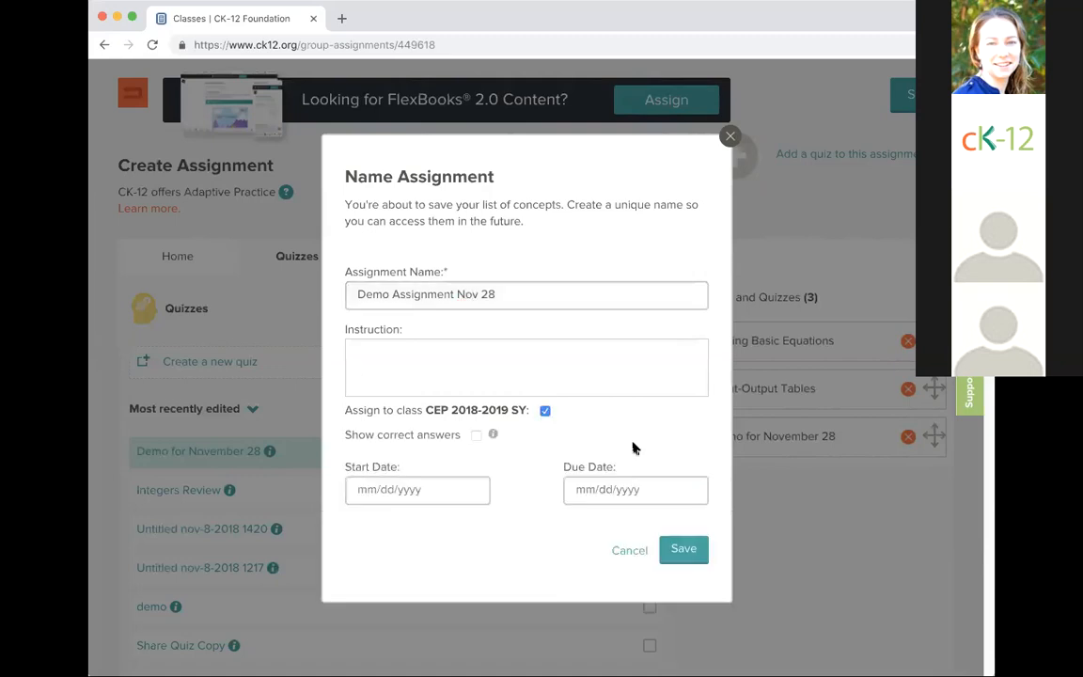
click(389, 488)
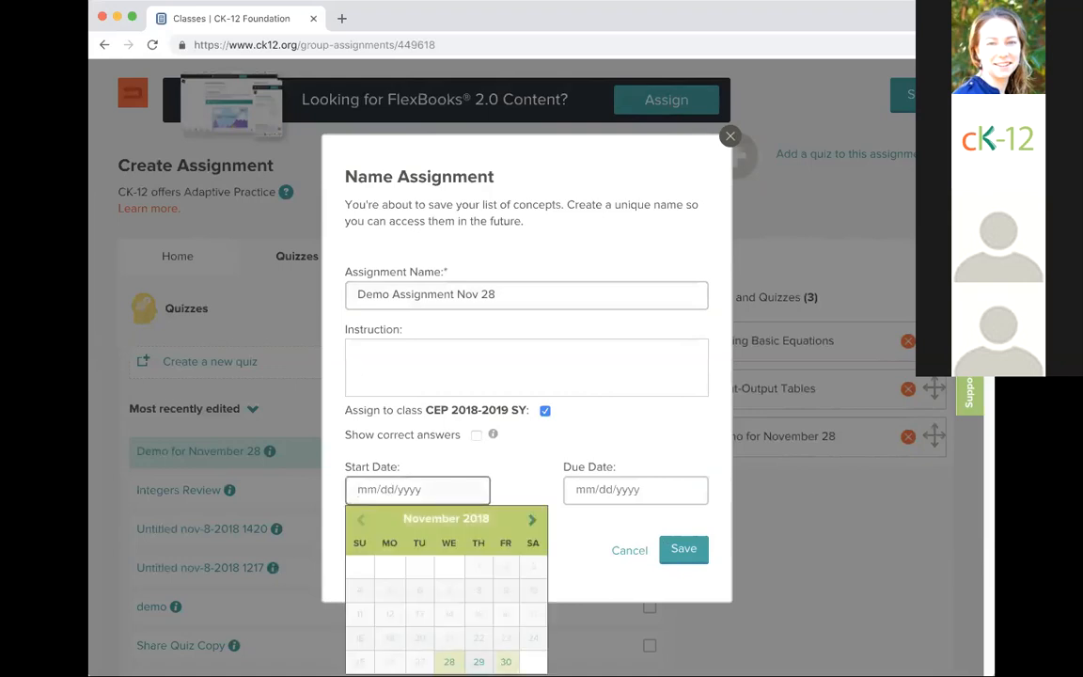
click(449, 660)
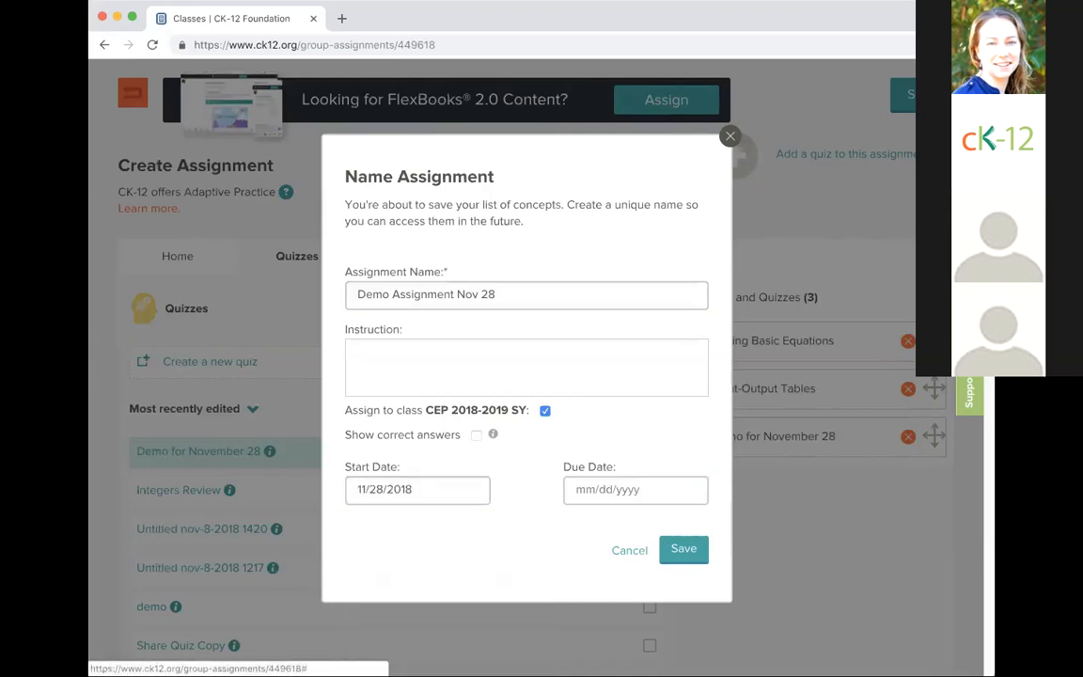
click(606, 492)
click(724, 661)
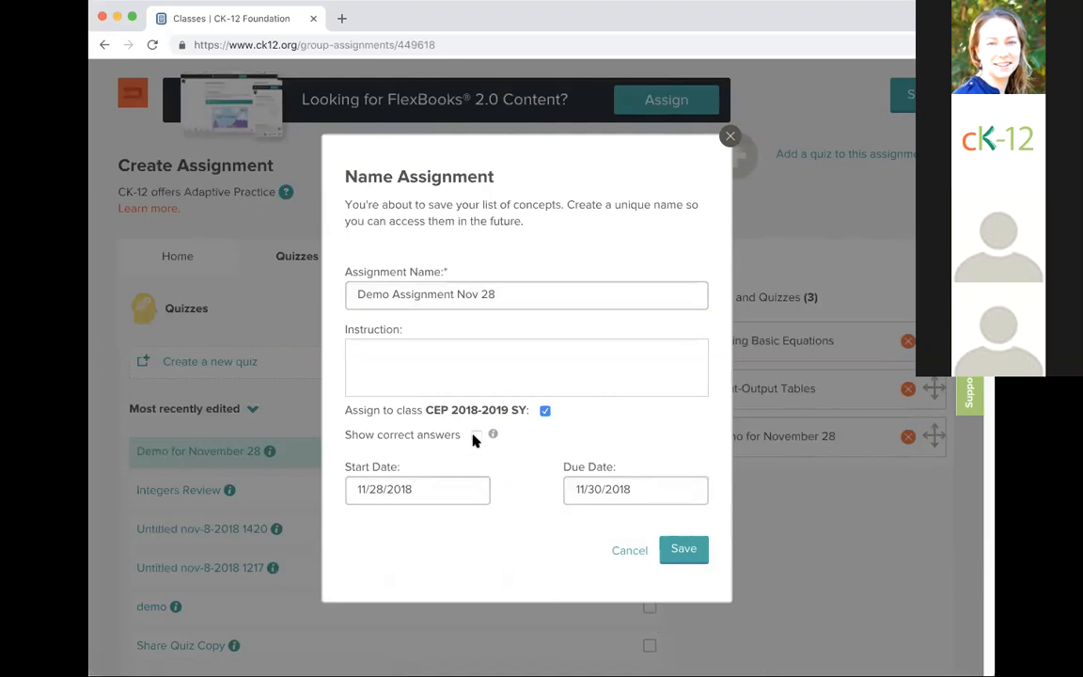
click(685, 551)
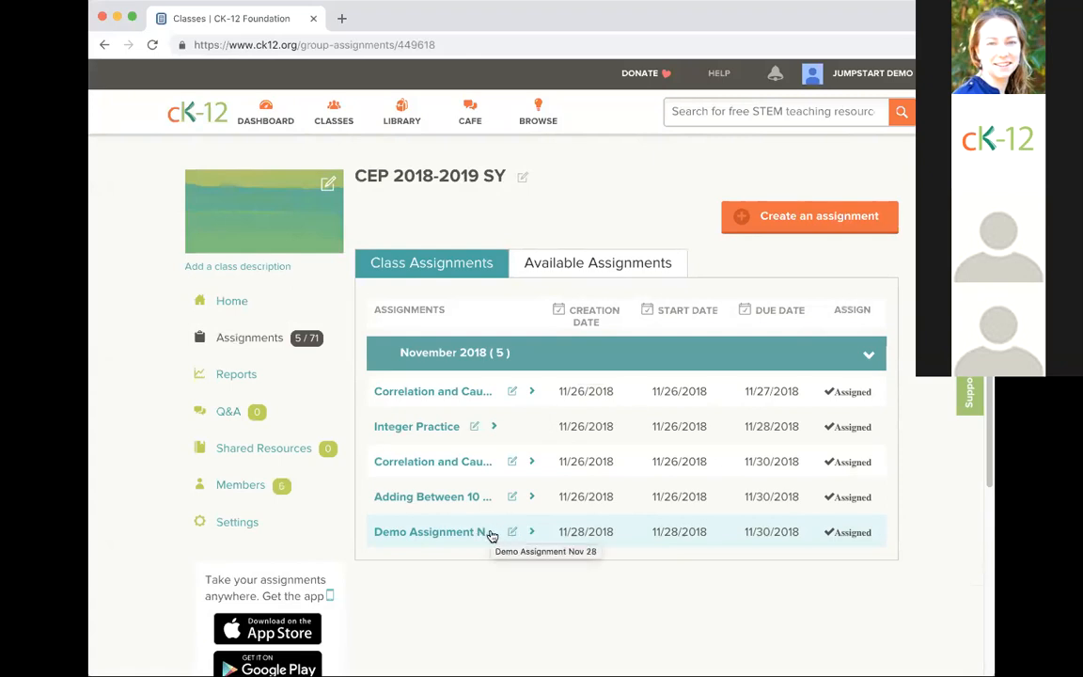
- Open the class reports, expand the Integer Practice assignment and show the first student's Integers Review result
click(222, 375)
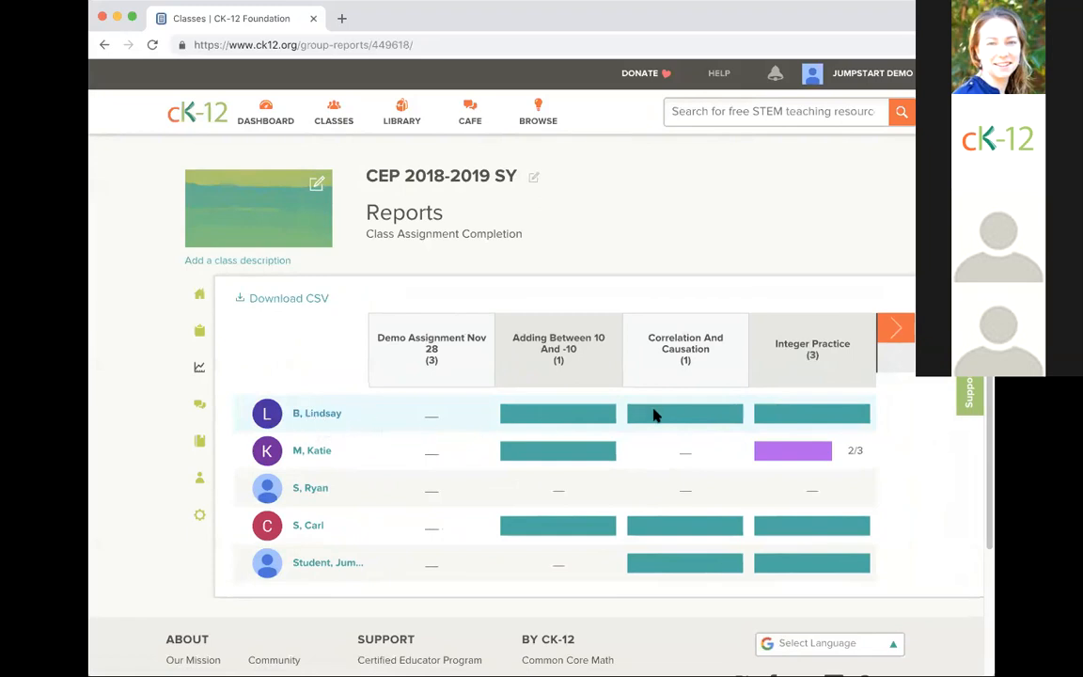
click(812, 358)
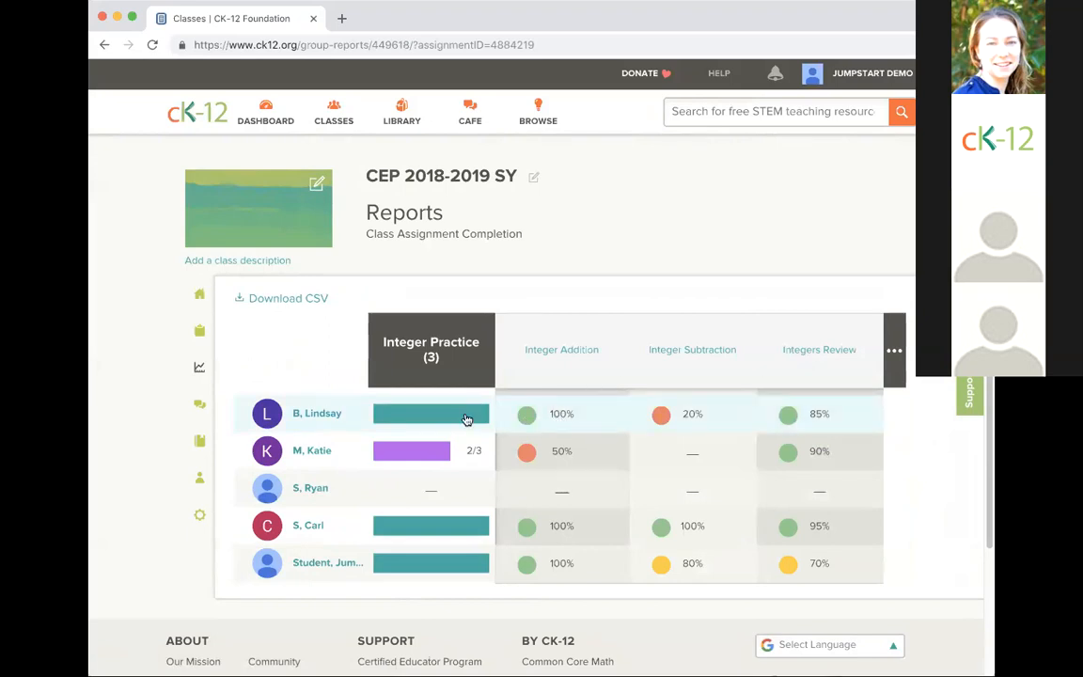
click(820, 414)
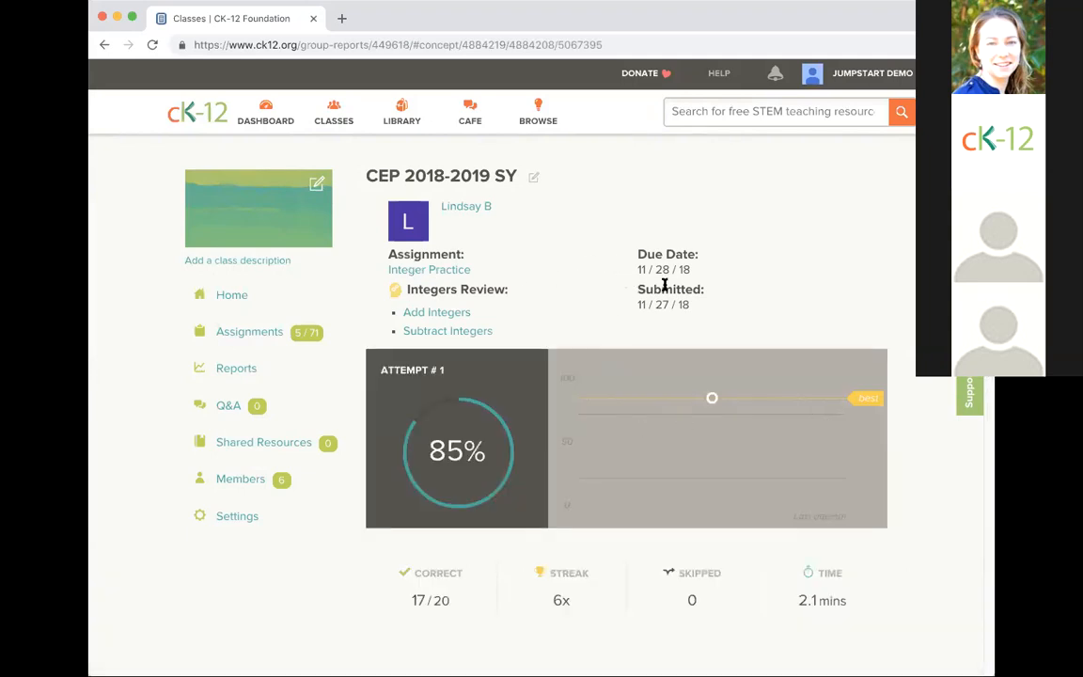
- Review the first student's correct and missed Integers Review answers and return to the score summary
scroll(684, 323, down, 5)
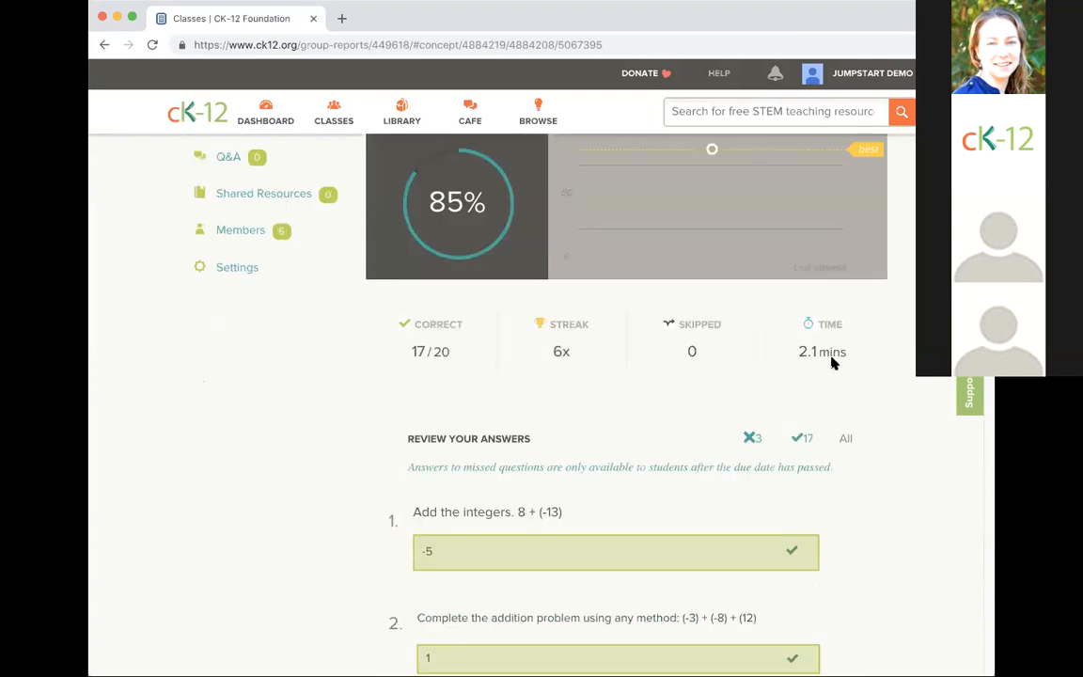
scroll(897, 492, down, 15)
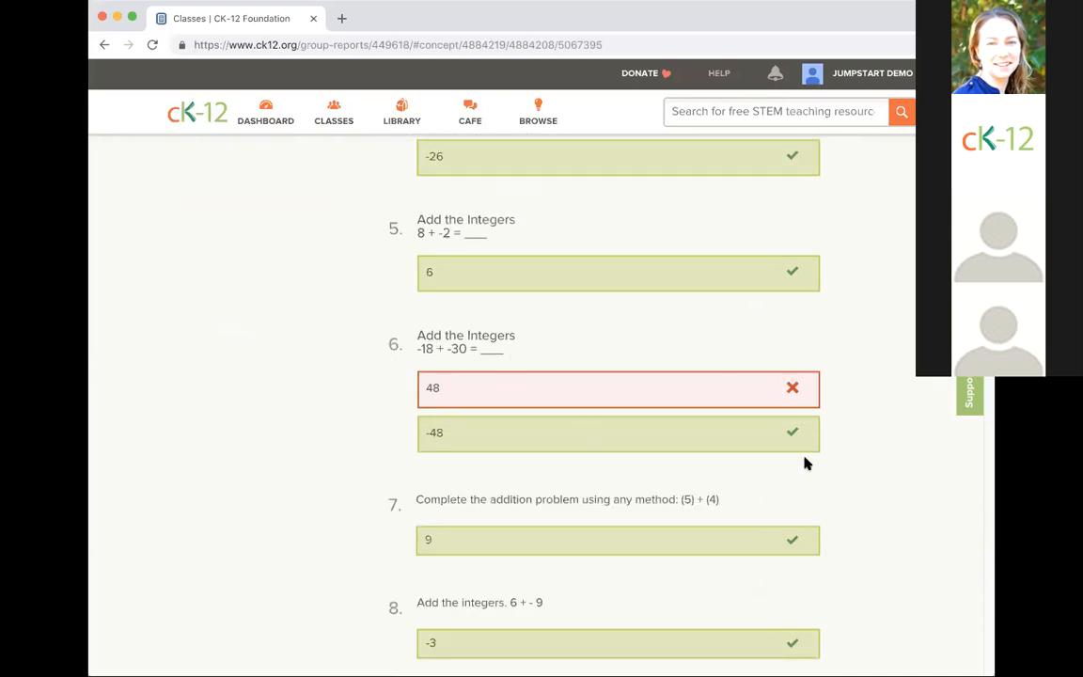
scroll(849, 484, down, 15)
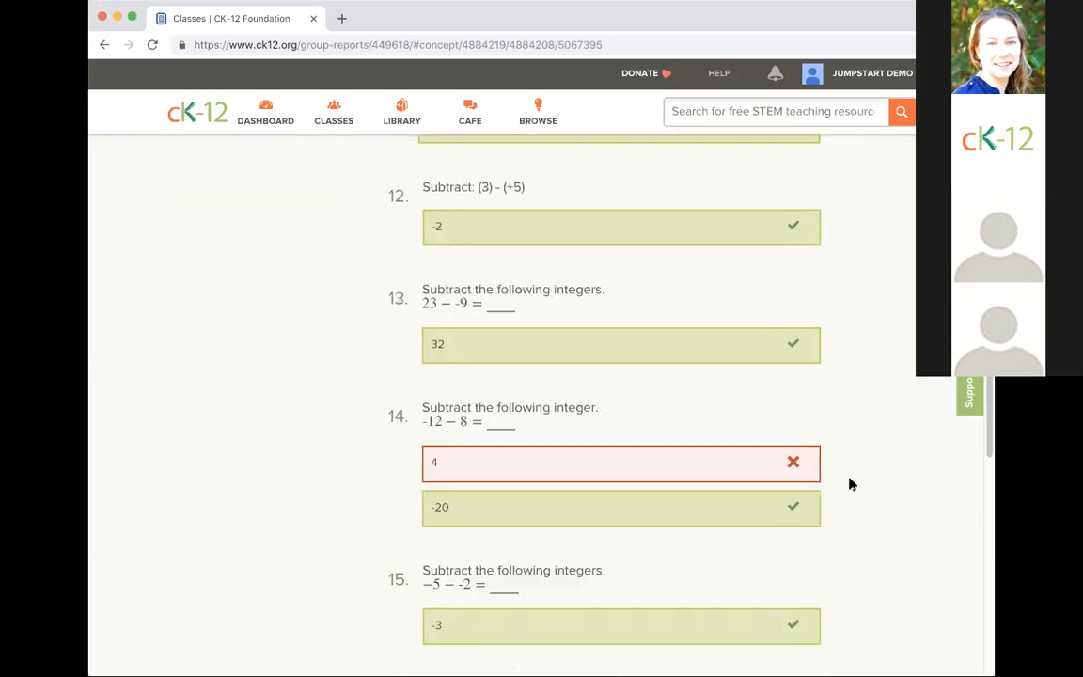
scroll(849, 484, down, 5)
scroll(849, 484, up, 10)
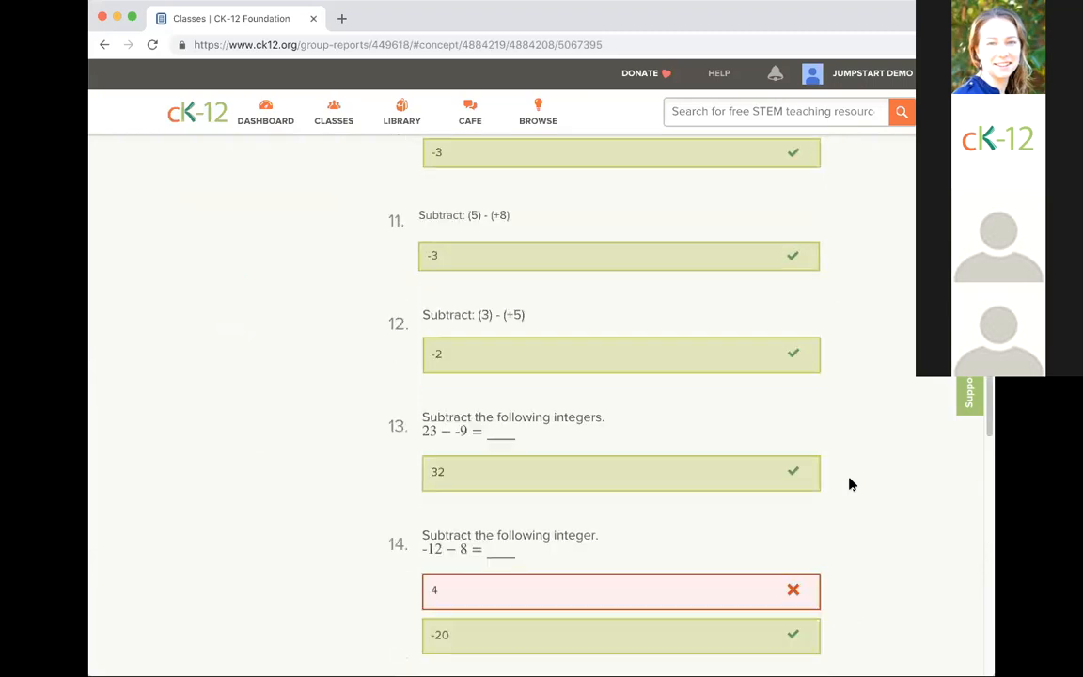
scroll(849, 484, up, 15)
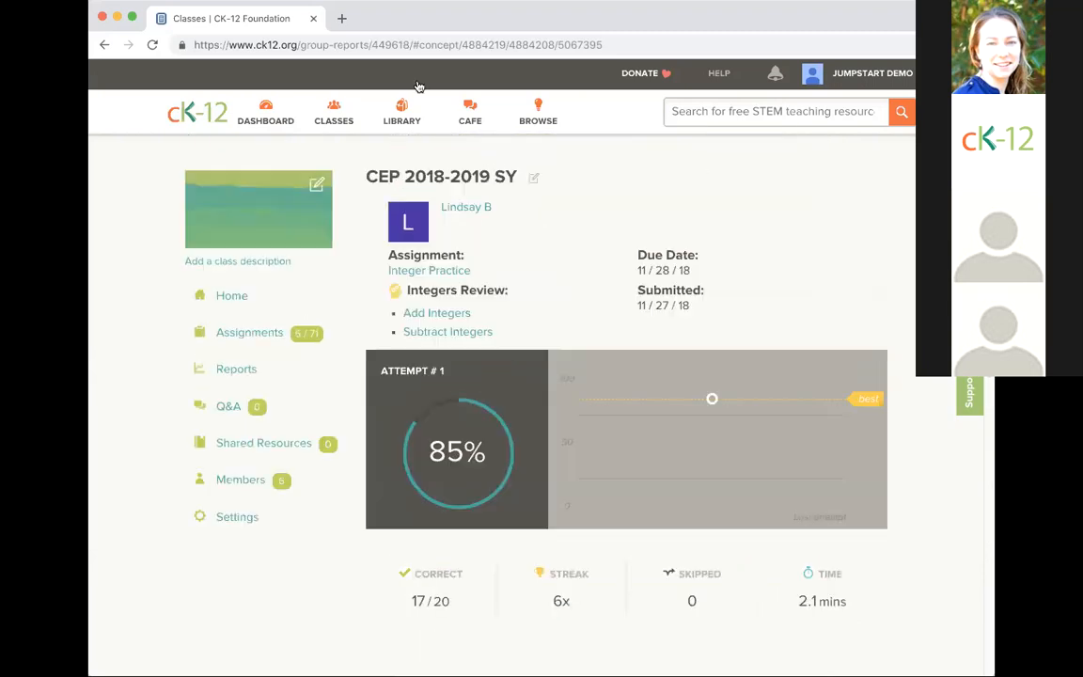
click(105, 47)
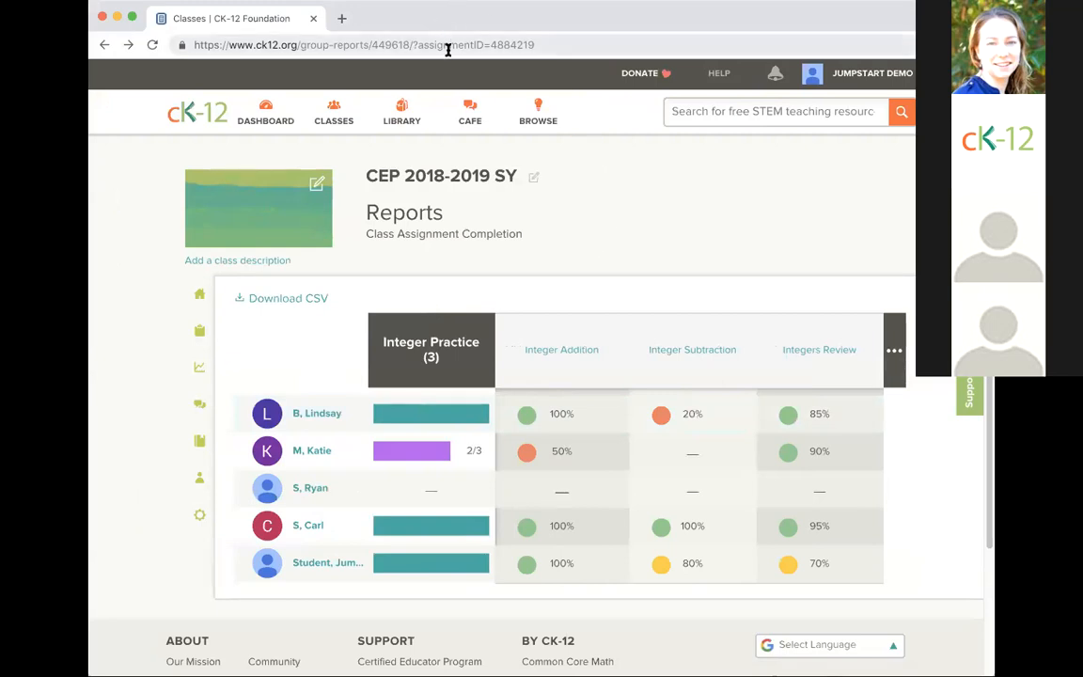
click(417, 41)
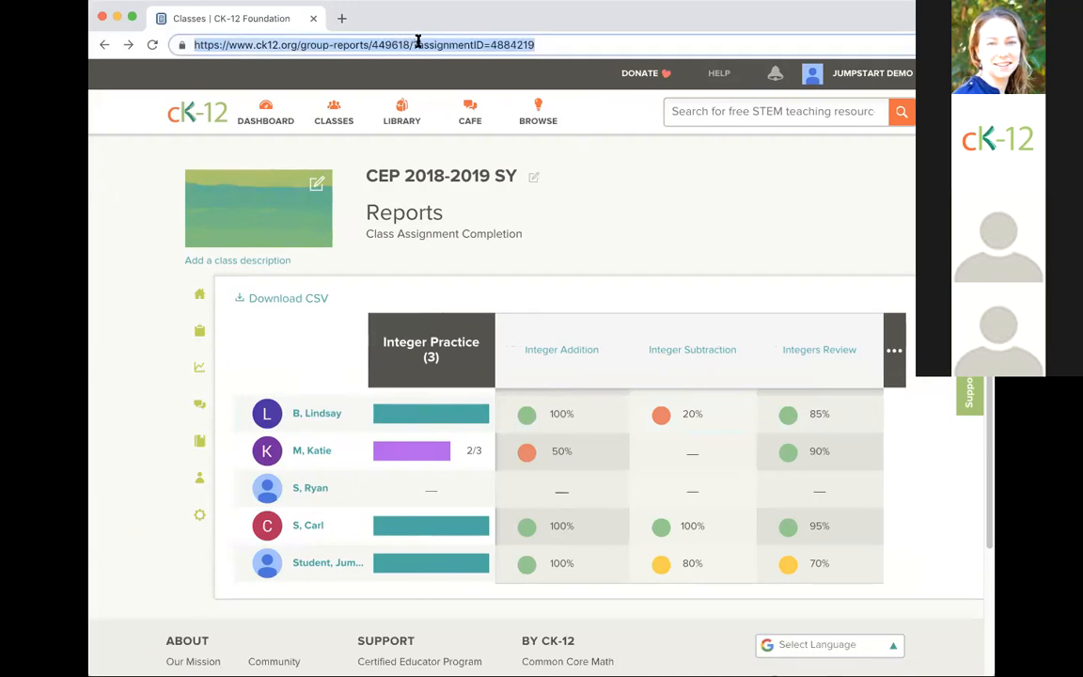
click(416, 44)
drag(416, 44, 573, 45)
key(BackSpace)
key(BackSpace)
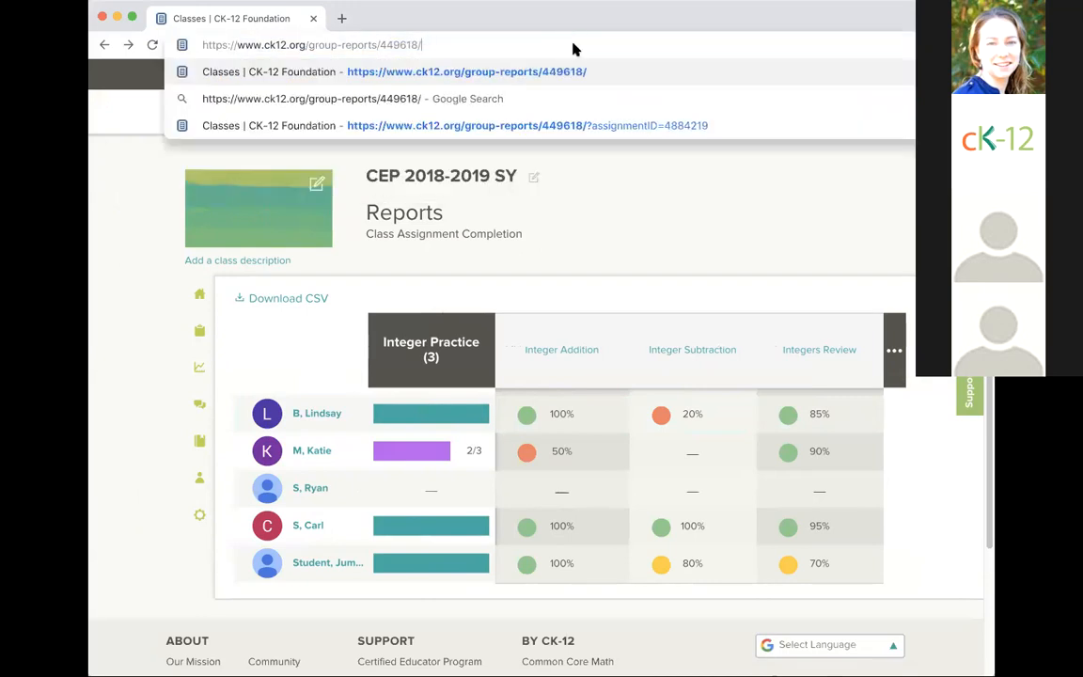
text(reports)
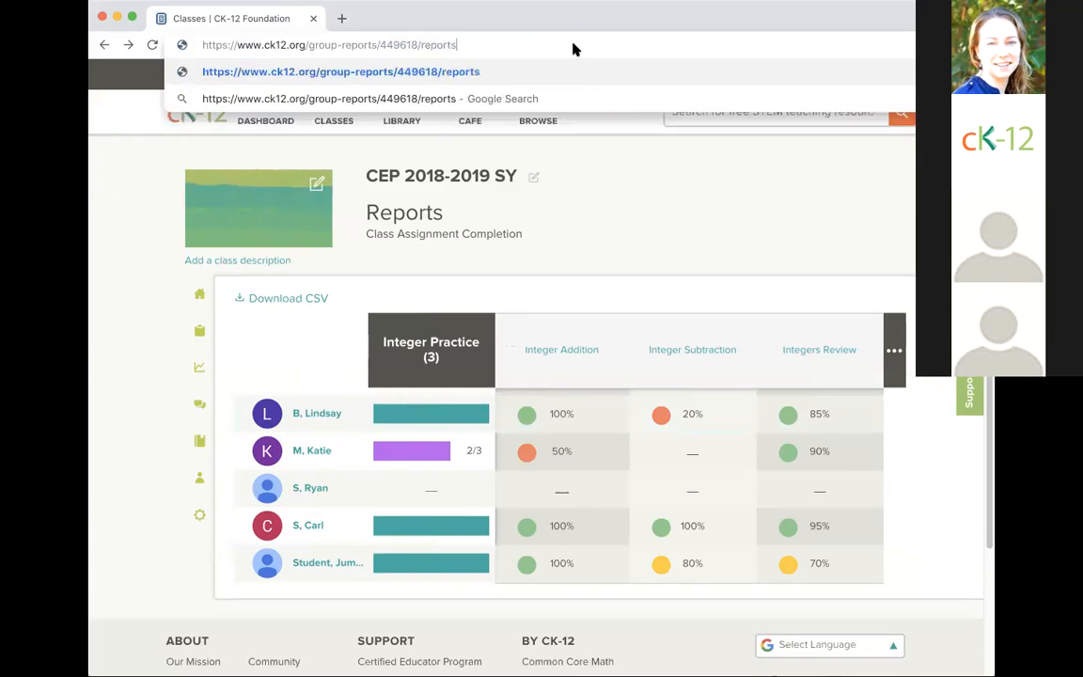
drag(377, 44, 308, 46)
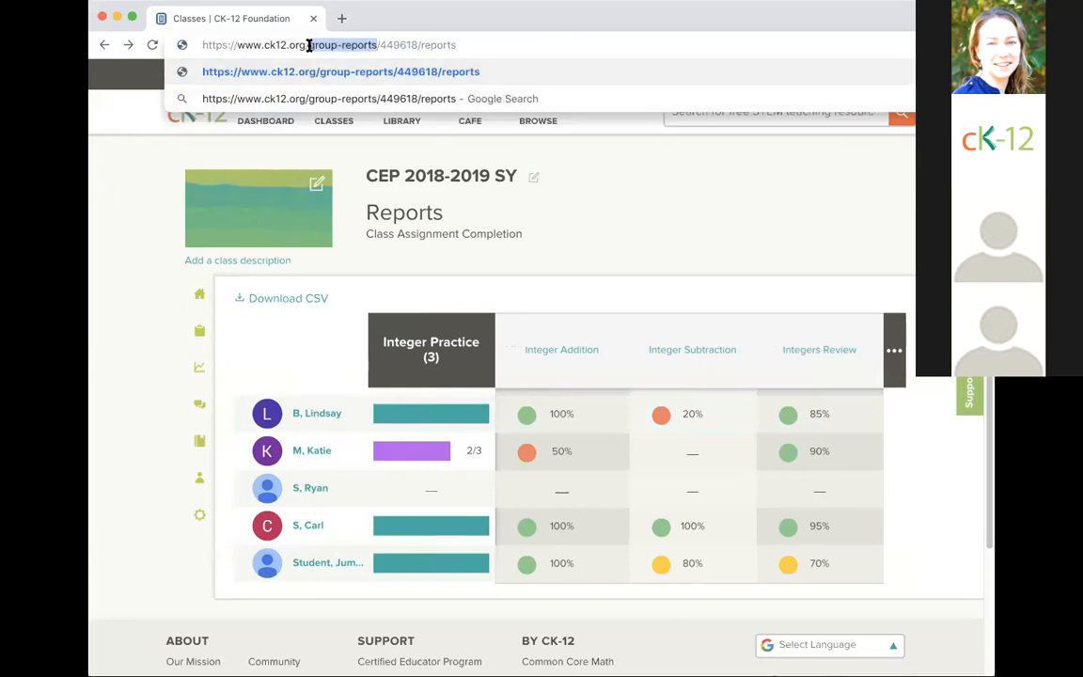
text(class)
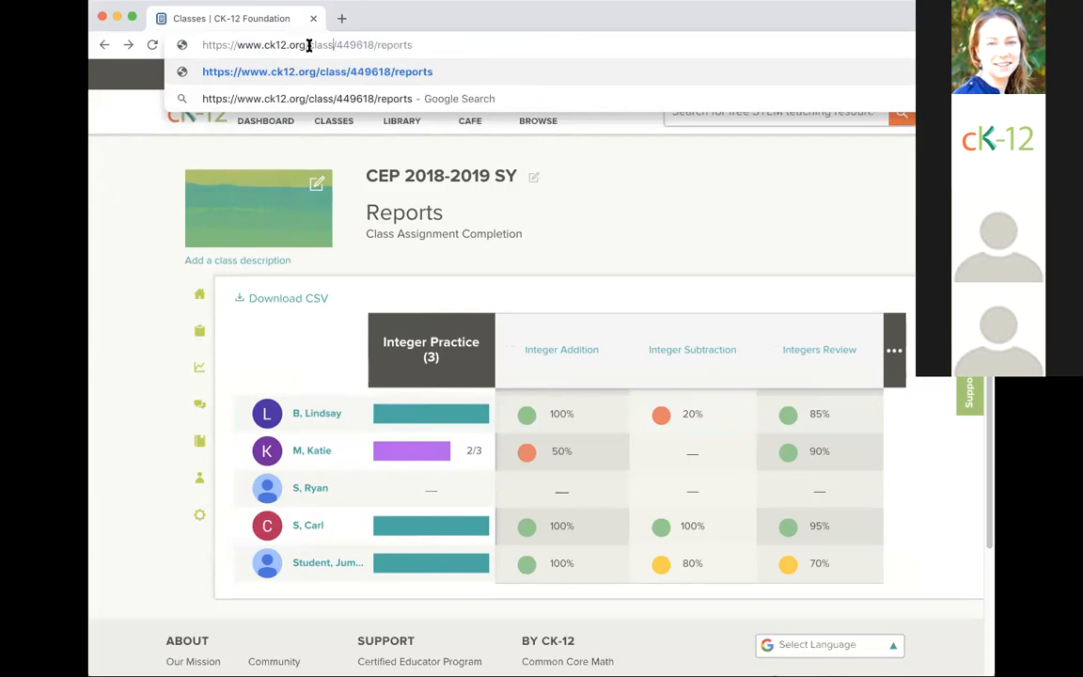
key(Return)
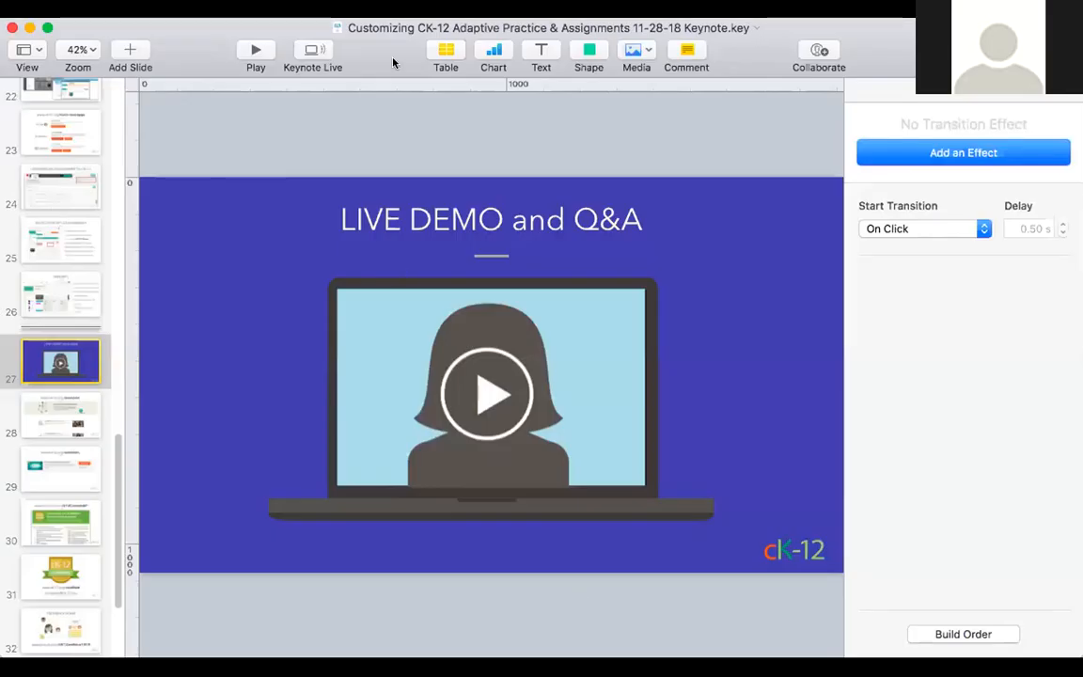
click(254, 55)
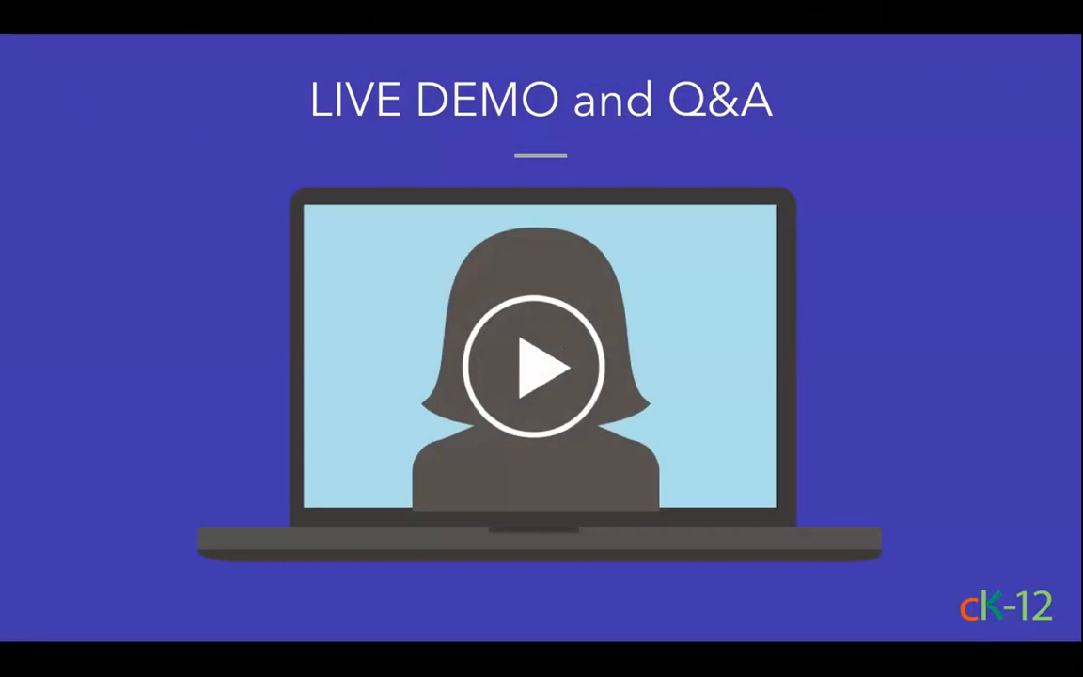
key(Right)
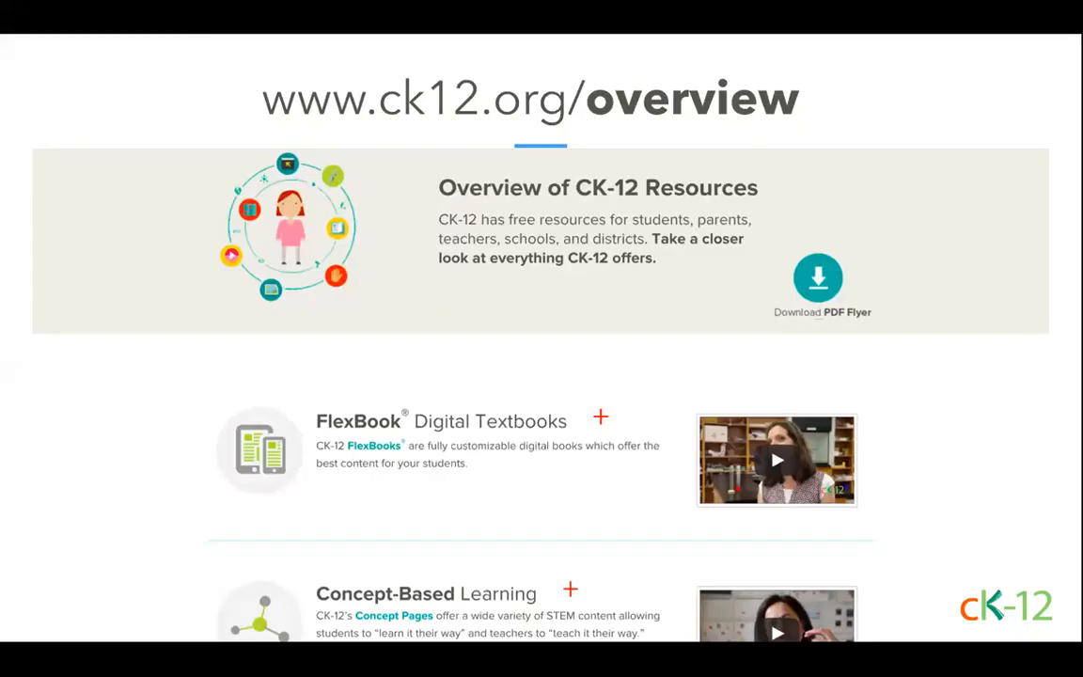
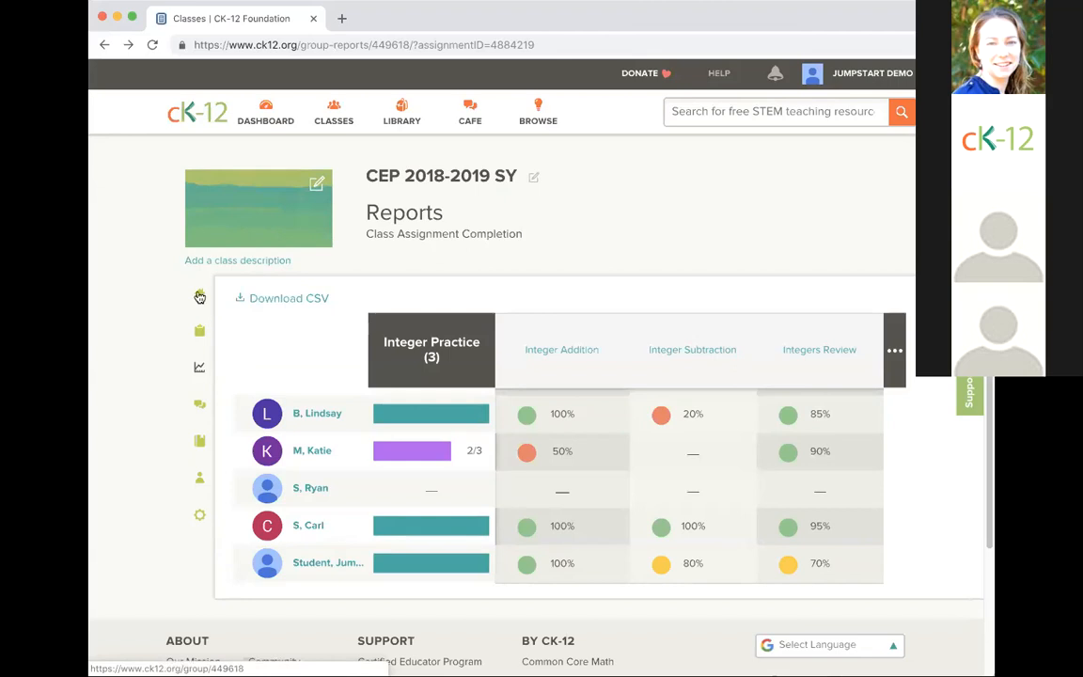
- Switch to the CK-12 site in the browser and open the reports of class CEP 2018-2019 SY from the class list
click(342, 129)
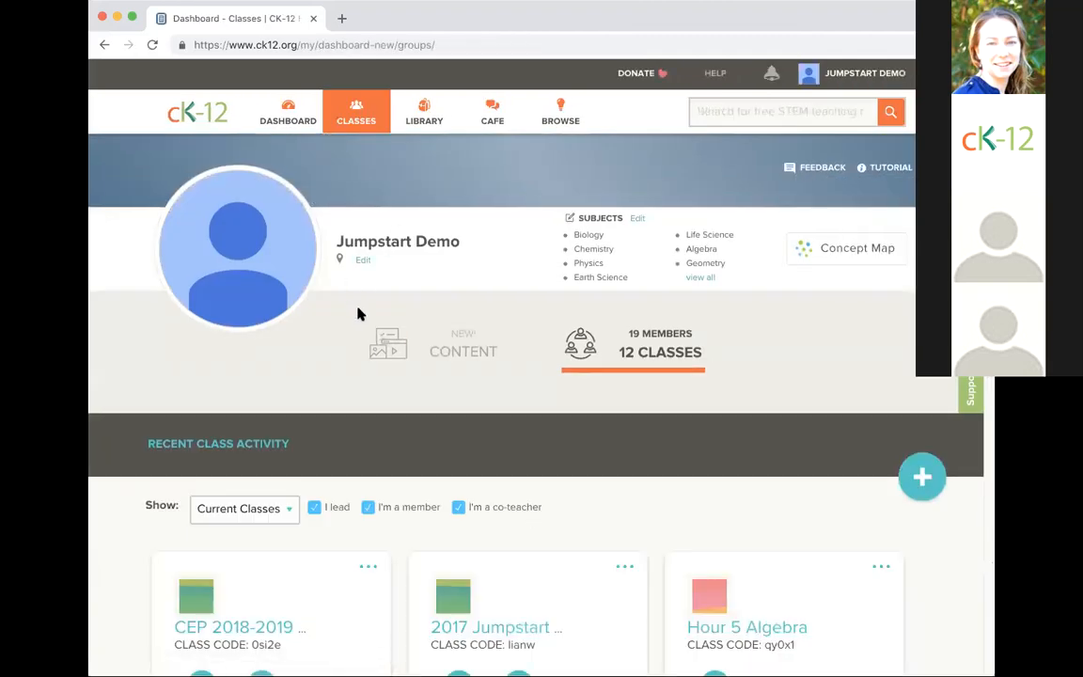
scroll(357, 319, down, 3)
scroll(358, 318, down, 2)
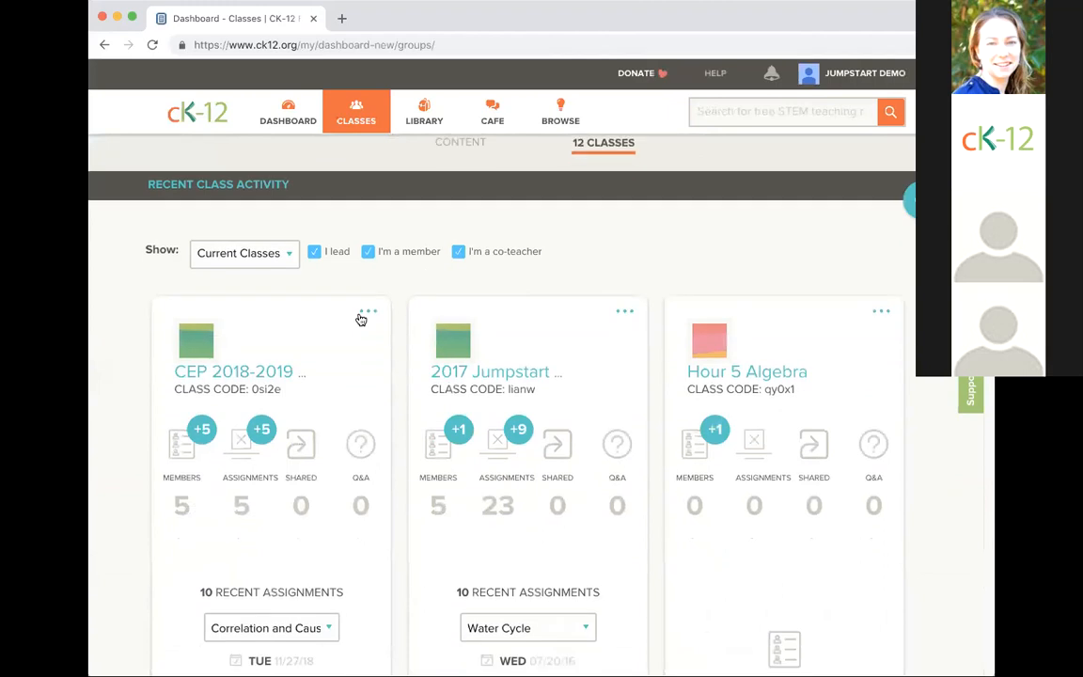
scroll(359, 319, down, 1)
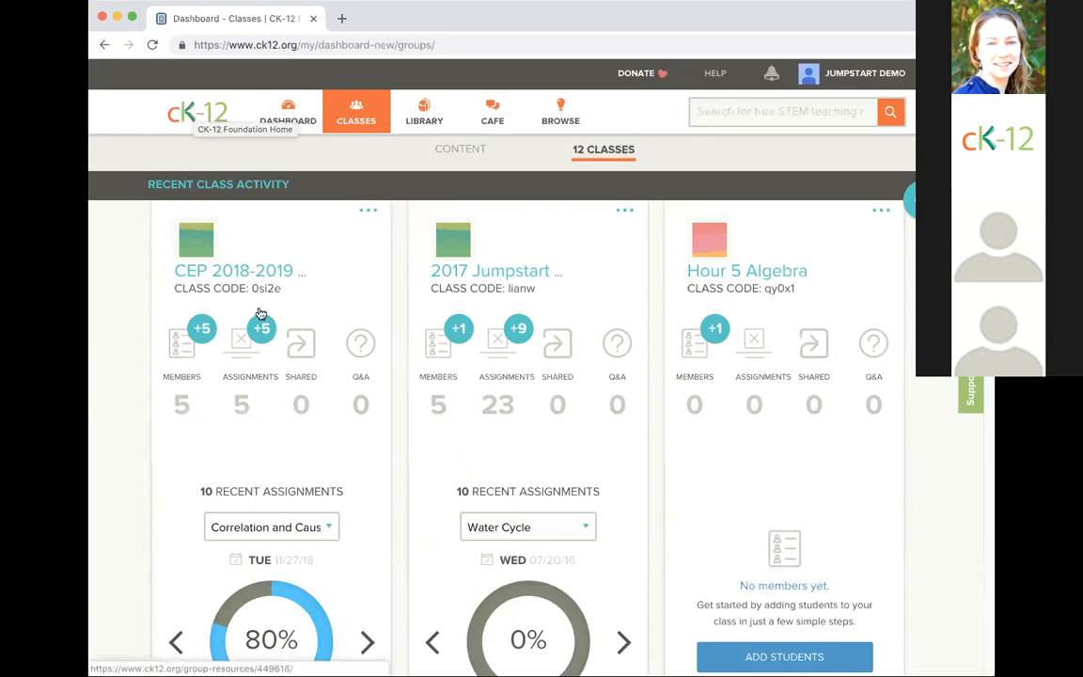
click(242, 273)
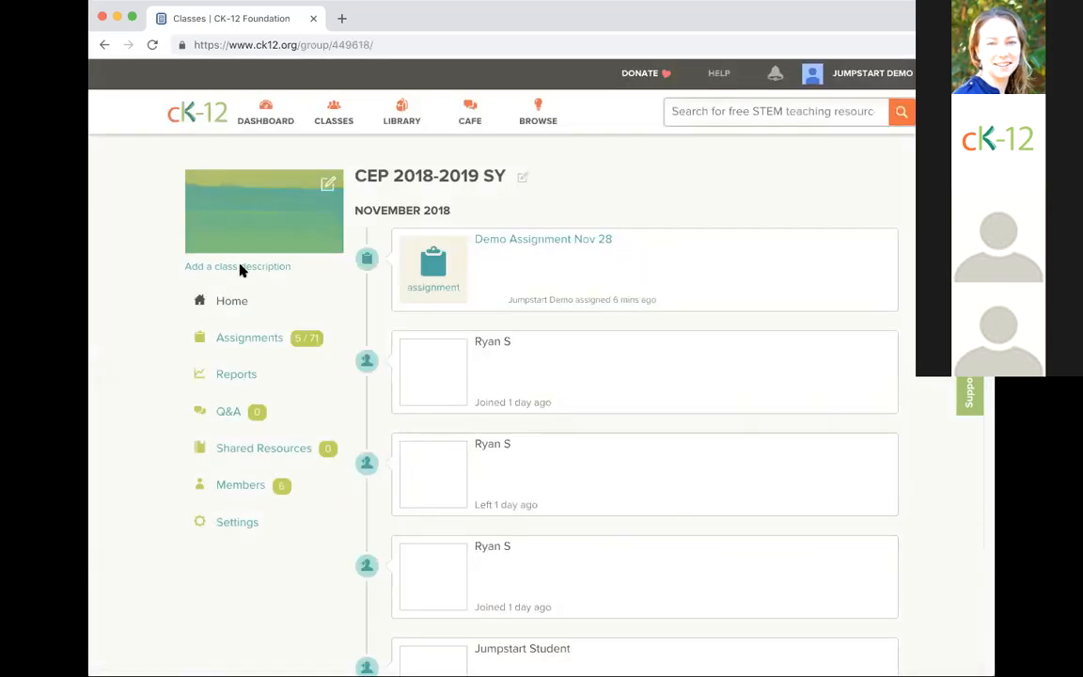
click(232, 378)
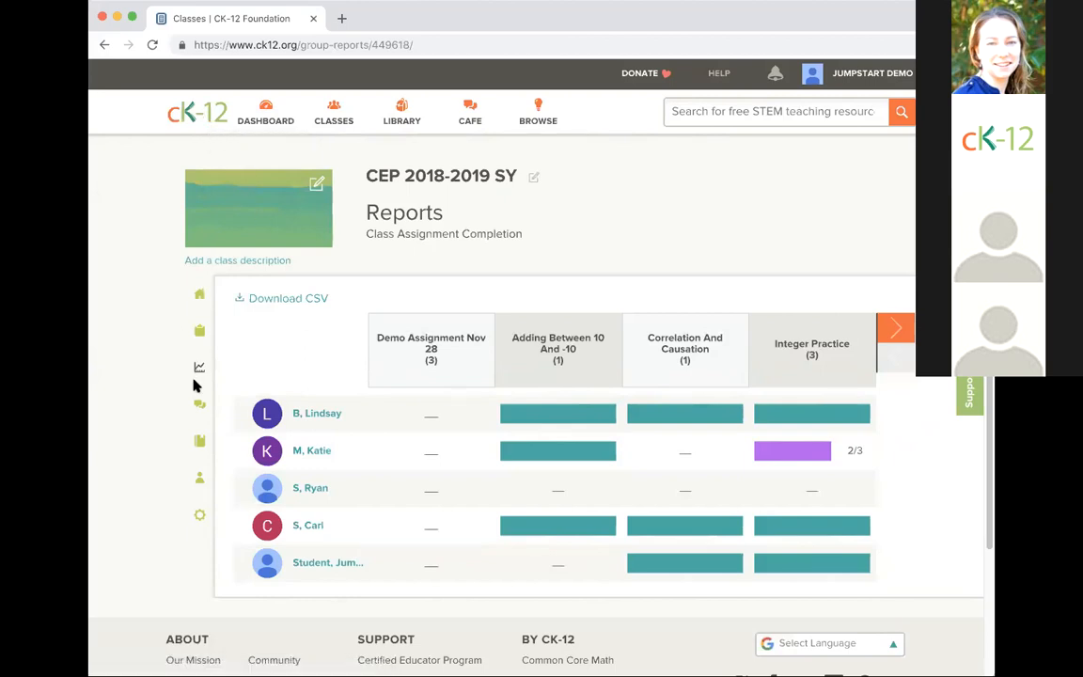
- View the Correlation and Causation assignment report, return to all assignments and expand the Correlation and Causation Practice report
click(681, 361)
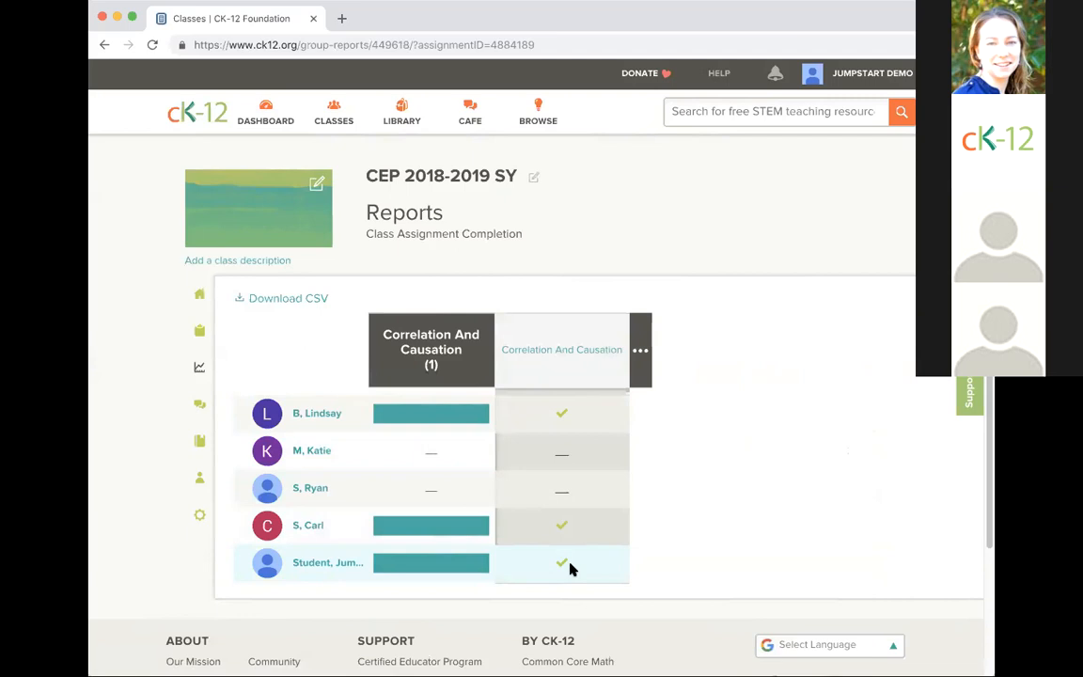
click(103, 44)
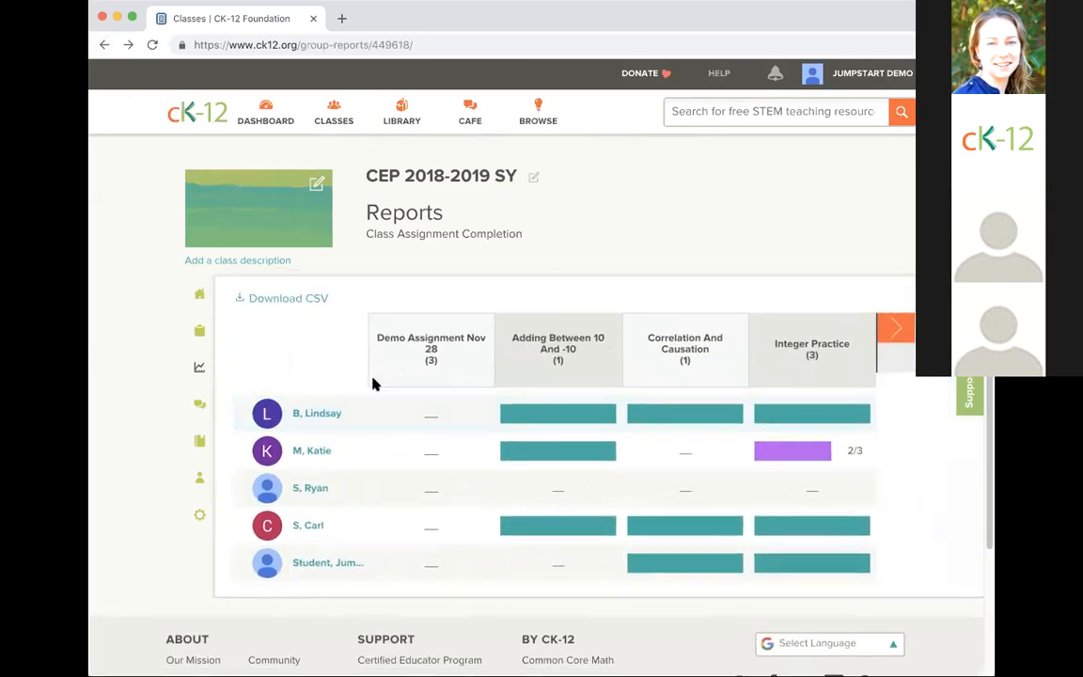
click(894, 329)
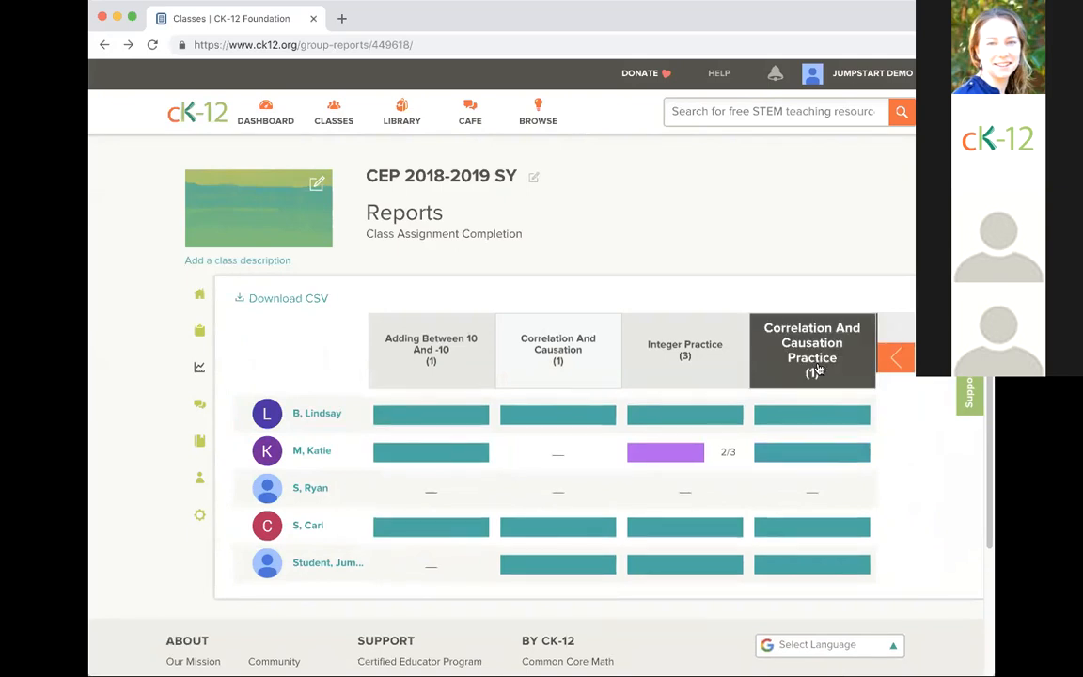
click(816, 367)
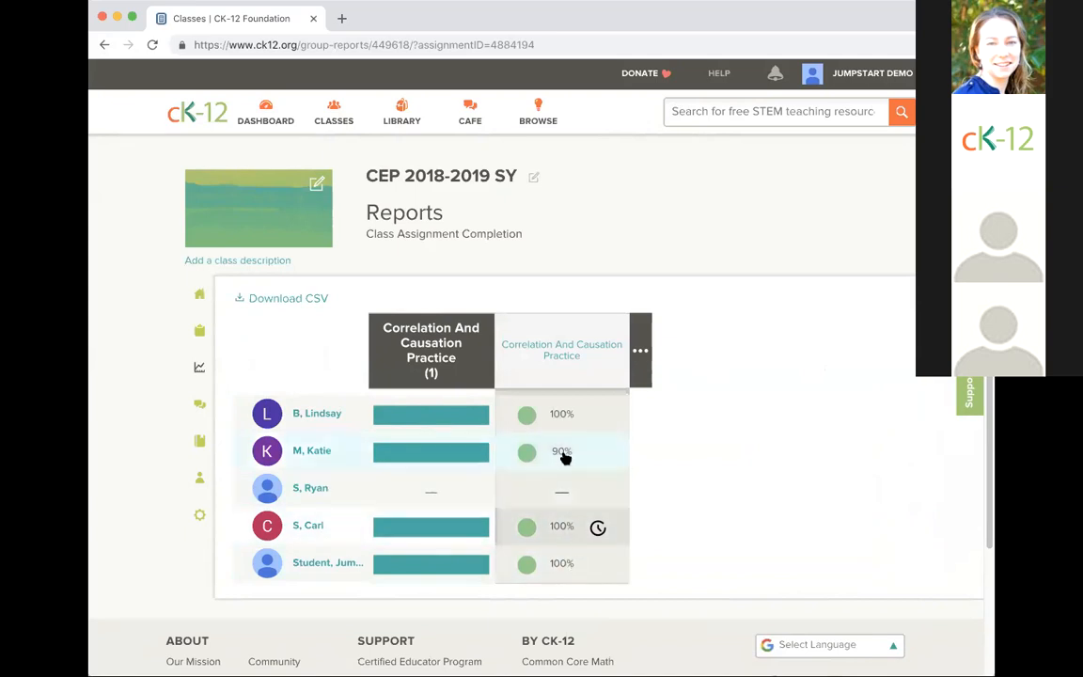
- Open the fourth student's Correlation and Causation Practice result and review the practice goal, difficulty breakdown and answers
click(563, 529)
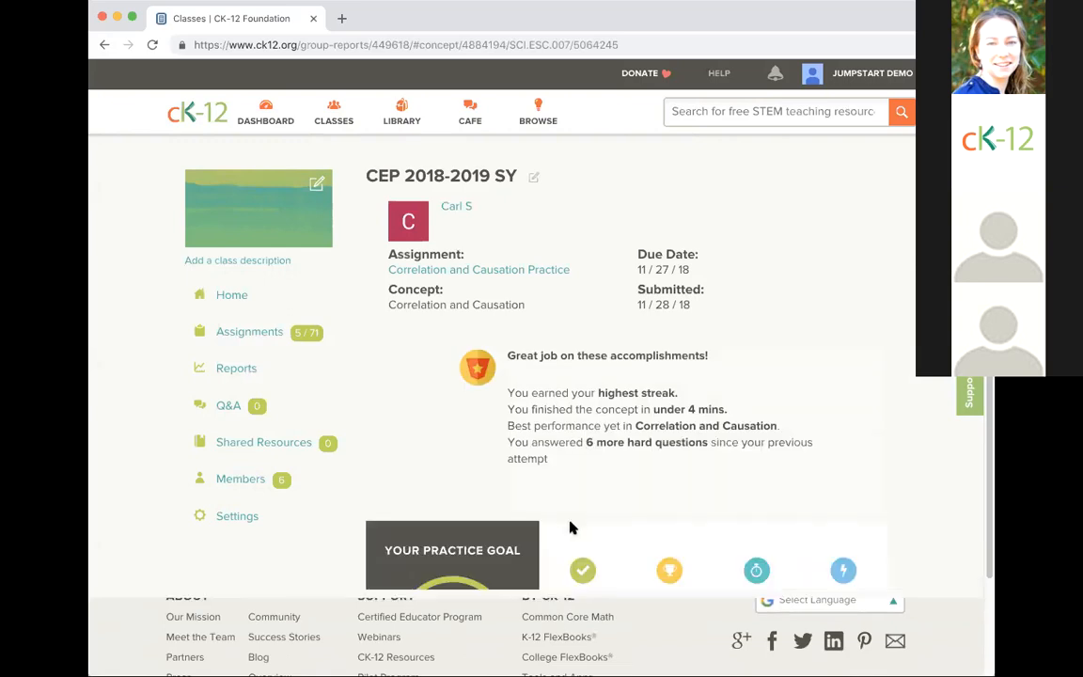
scroll(941, 501, down, 3)
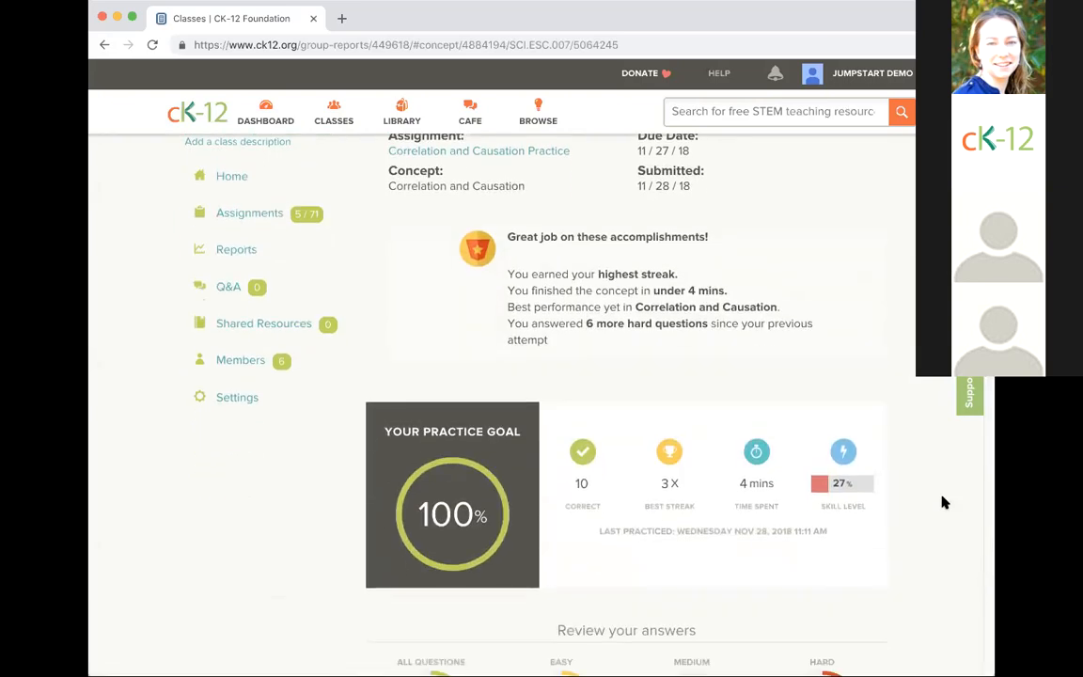
scroll(943, 502, down, 5)
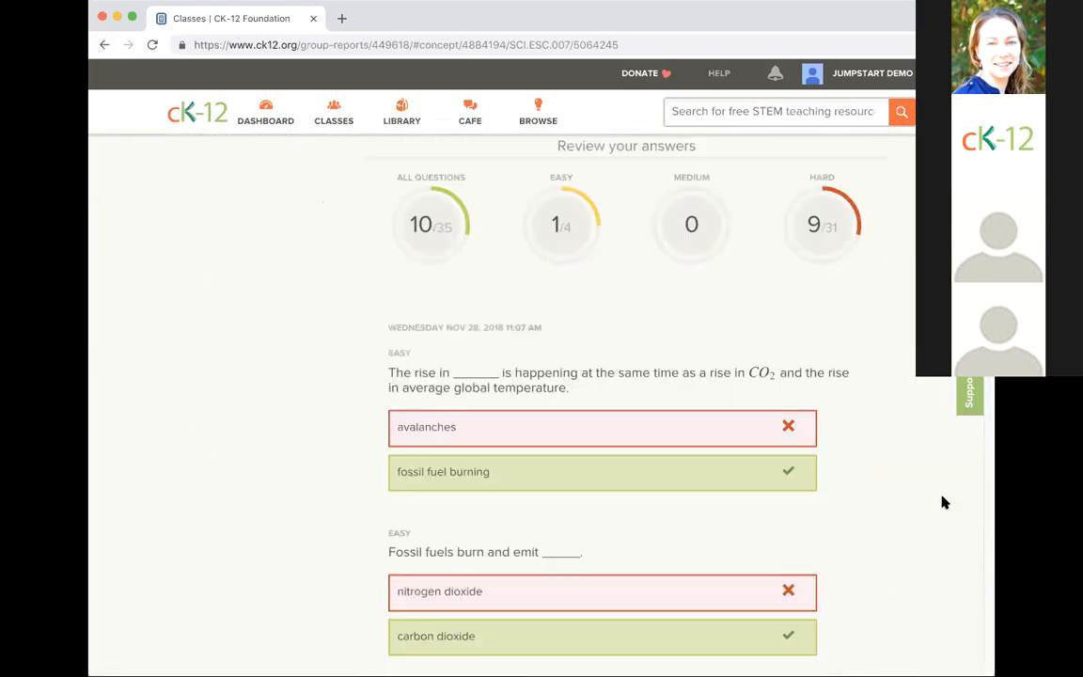
scroll(943, 502, up, 1)
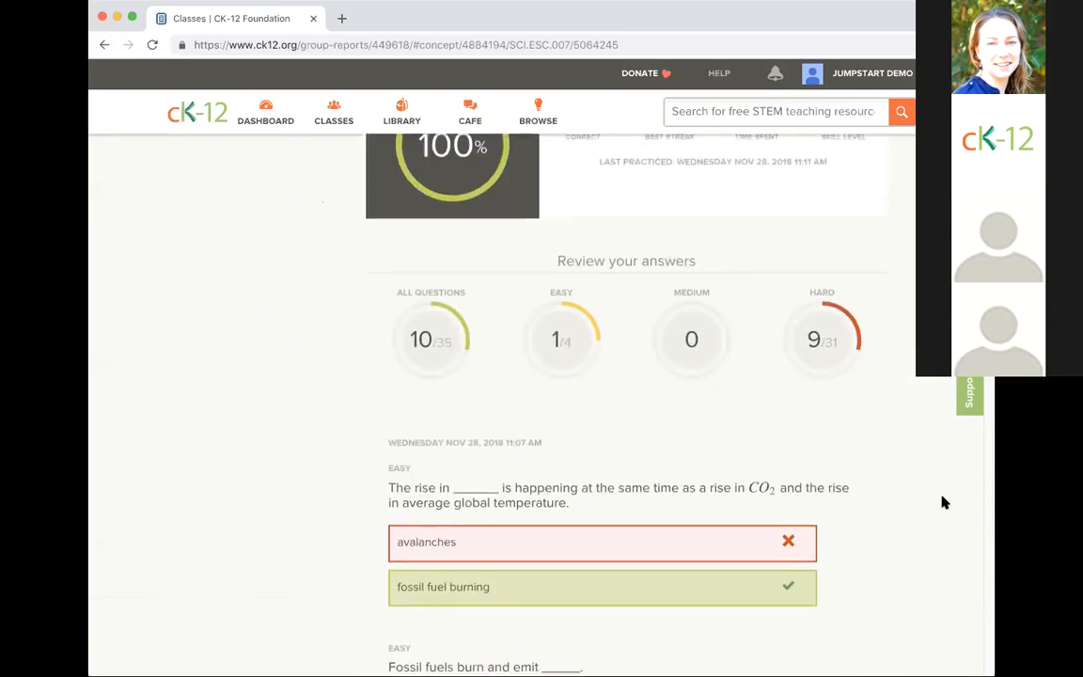
scroll(944, 502, up, 1)
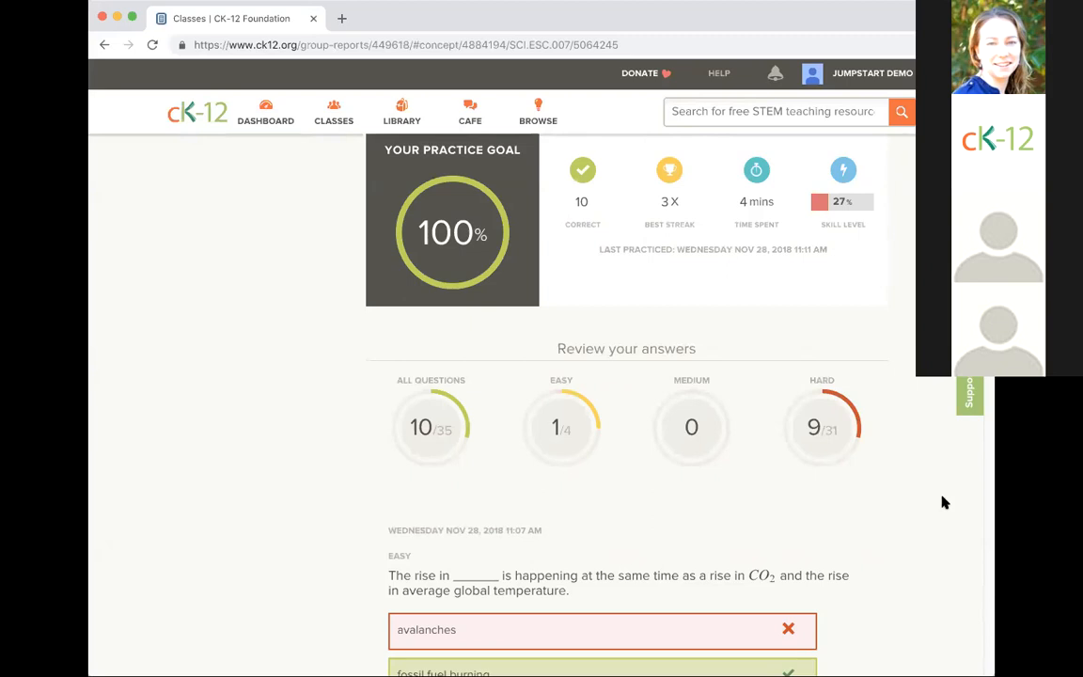
- Go to the CK-12 home page, open the Webinars page from its support links and show the Archived Webinars section
click(205, 120)
scroll(440, 513, down, 20)
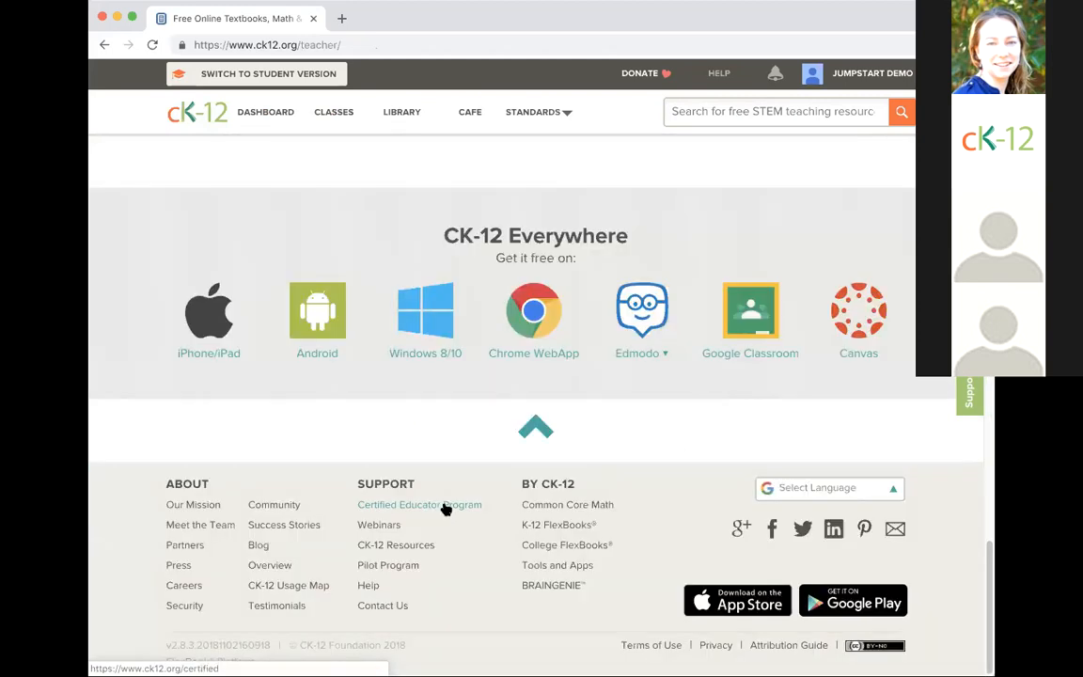
click(385, 529)
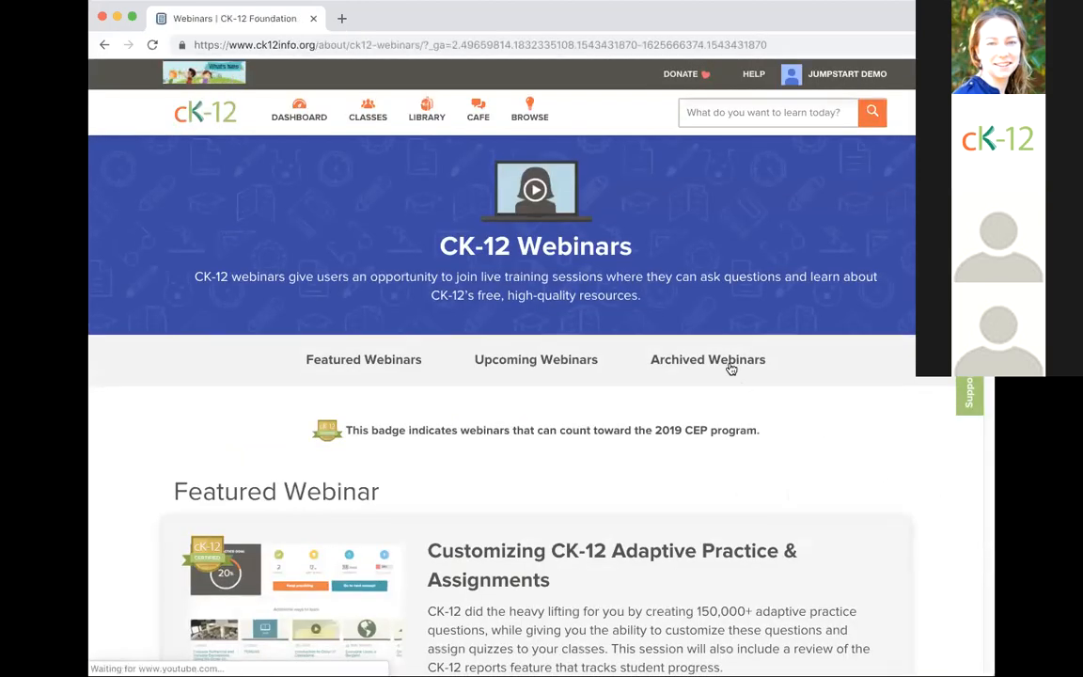
click(731, 367)
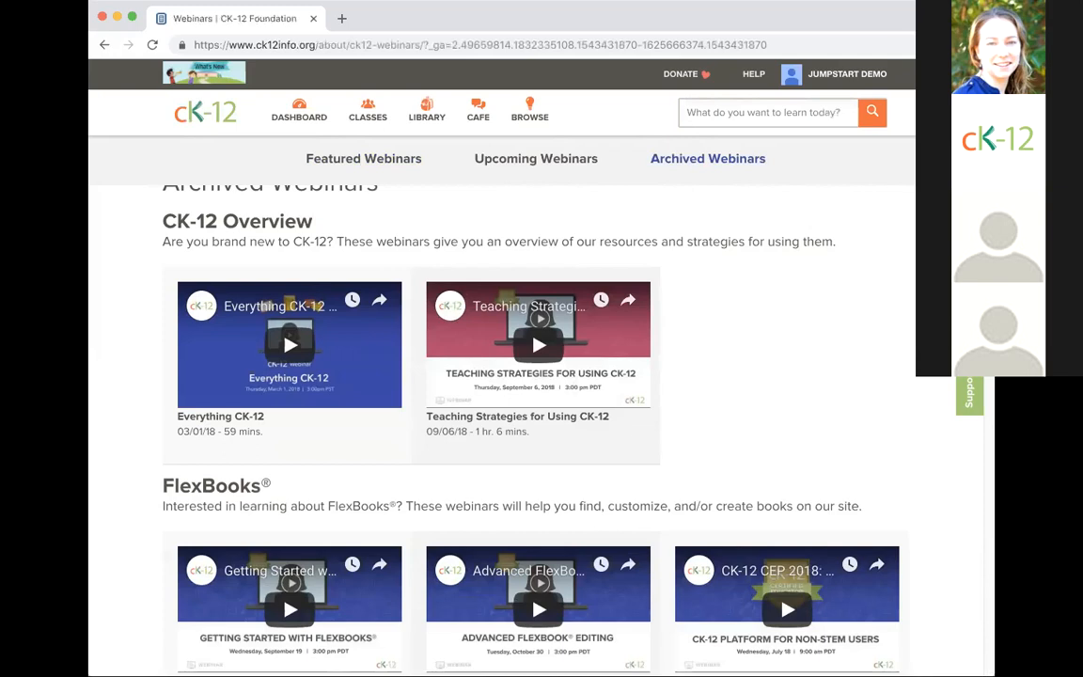
scroll(702, 537, up, 3)
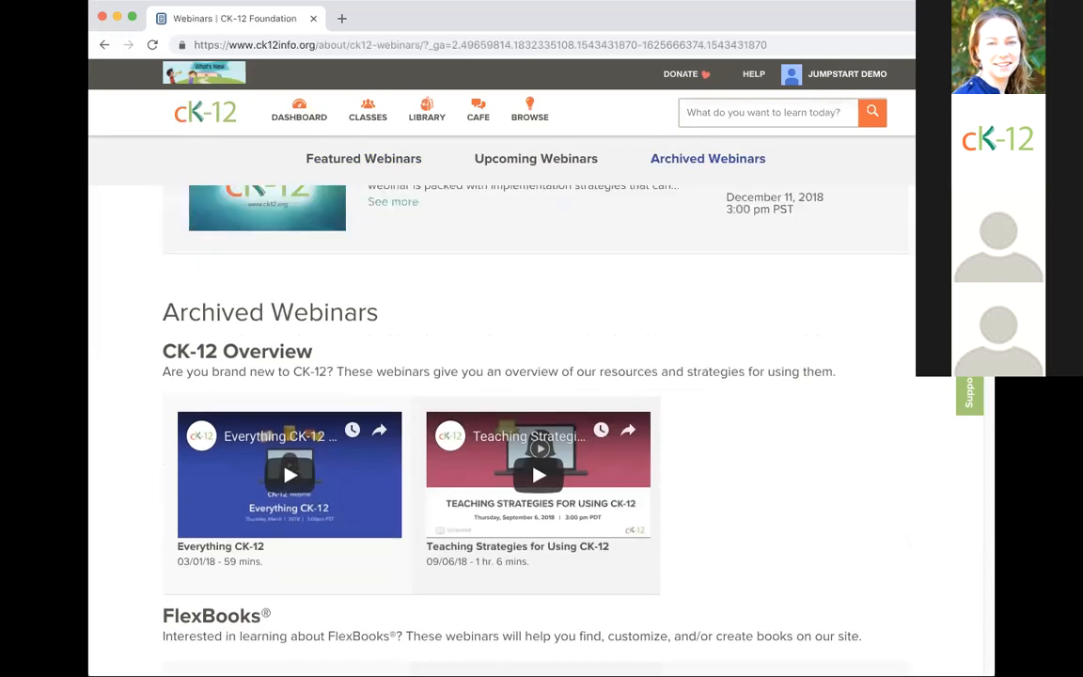